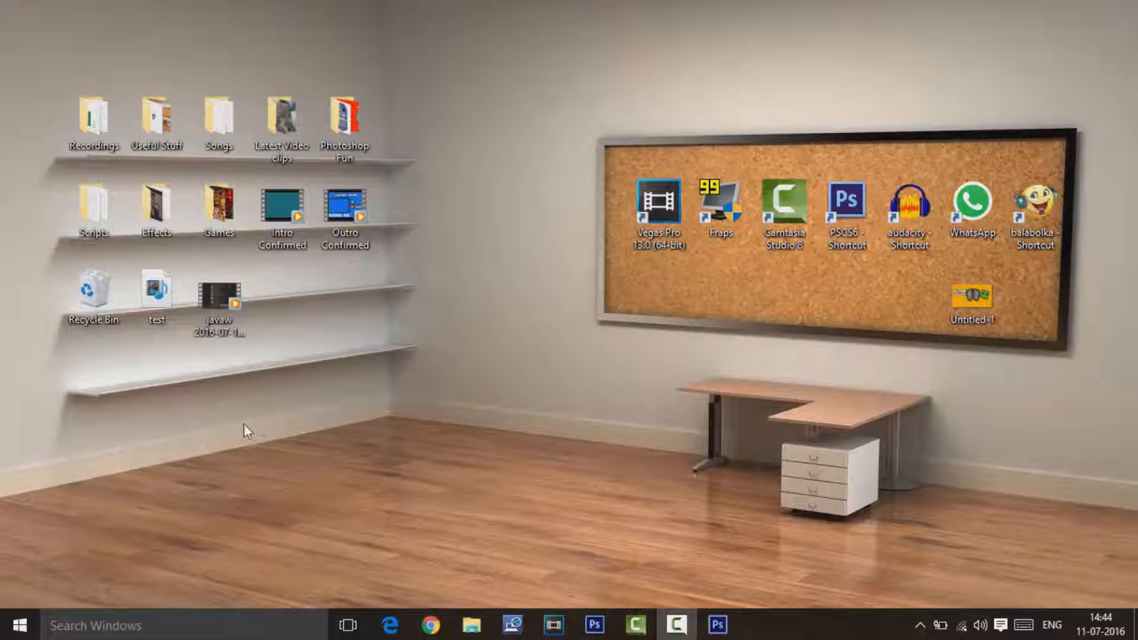
pyautogui.click(225, 305)
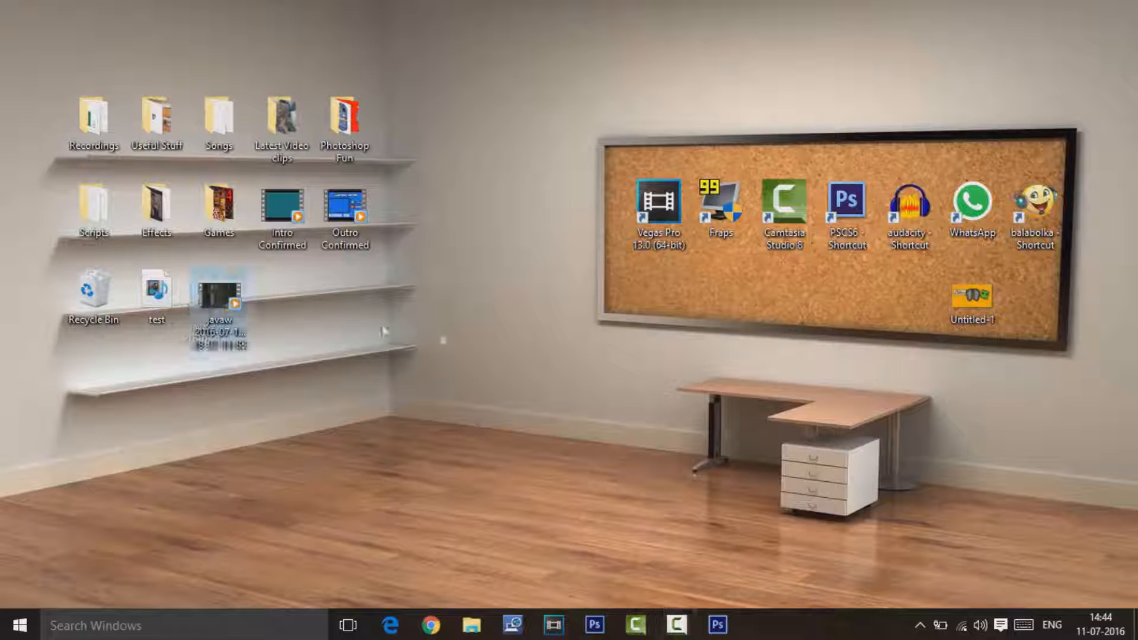
pyautogui.moveTo(159, 292)
pyautogui.mouseDown()
pyautogui.moveTo(176, 283)
pyautogui.moveTo(155, 294)
pyautogui.moveTo(166, 294)
pyautogui.mouseUp()
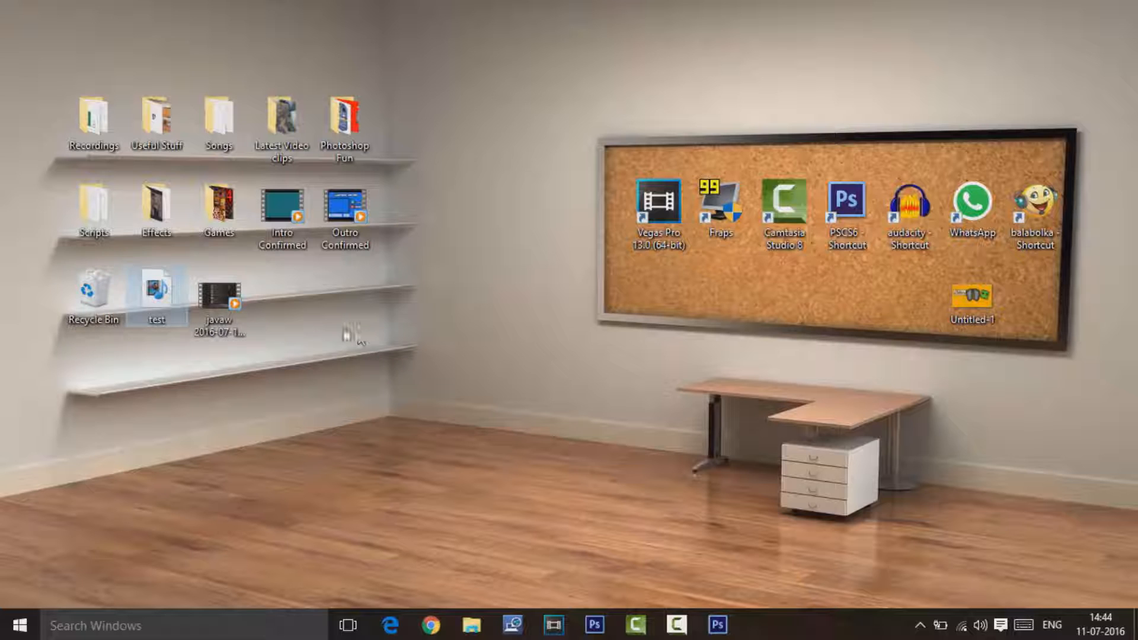
pyautogui.click(348, 332)
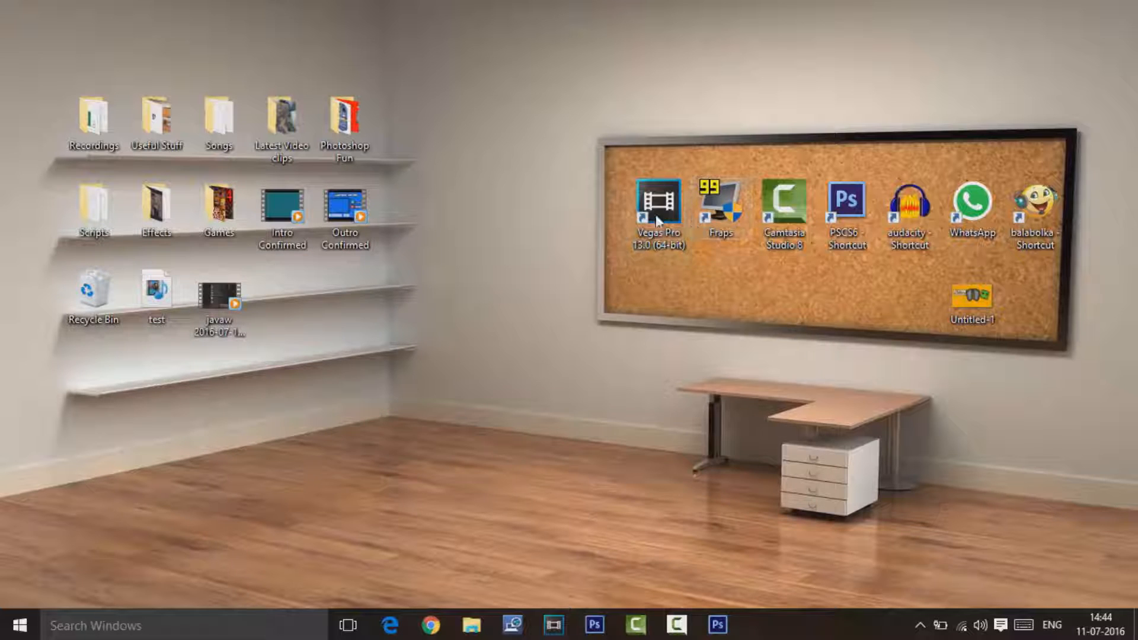
pyautogui.moveTo(719, 206)
pyautogui.mouseDown()
pyautogui.moveTo(735, 228)
pyautogui.moveTo(724, 212)
pyautogui.mouseUp()
pyautogui.click(728, 310)
pyautogui.moveTo(236, 295)
pyautogui.mouseDown()
pyautogui.moveTo(324, 301)
pyautogui.moveTo(238, 296)
pyautogui.mouseUp()
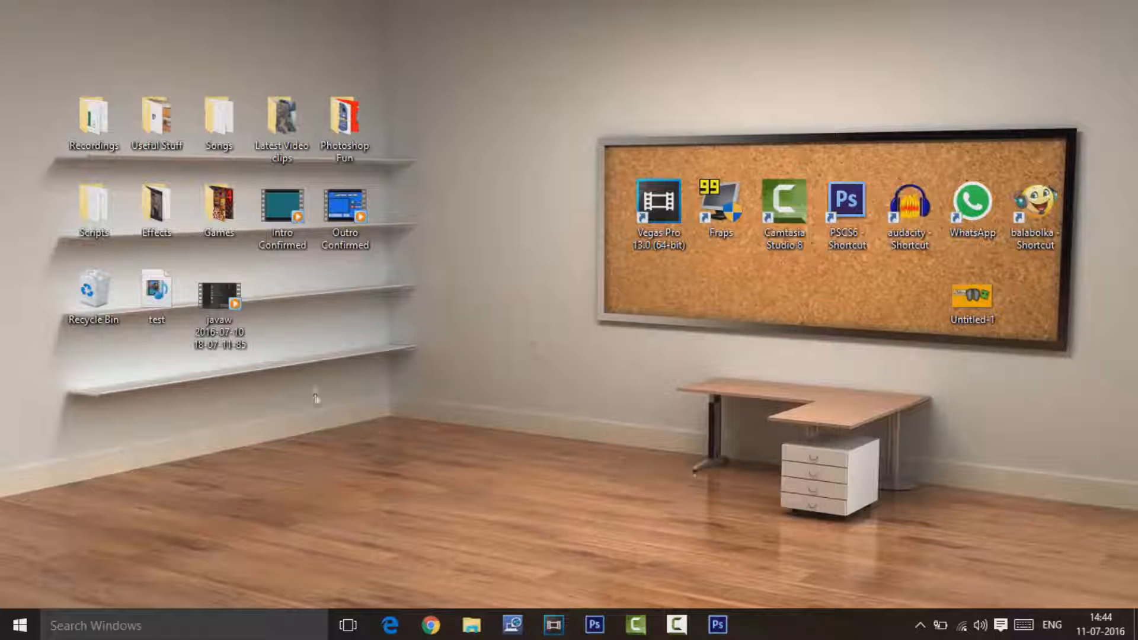
pyautogui.moveTo(785, 204)
pyautogui.mouseDown()
pyautogui.moveTo(791, 332)
pyautogui.moveTo(836, 201)
pyautogui.moveTo(788, 209)
pyautogui.mouseUp()
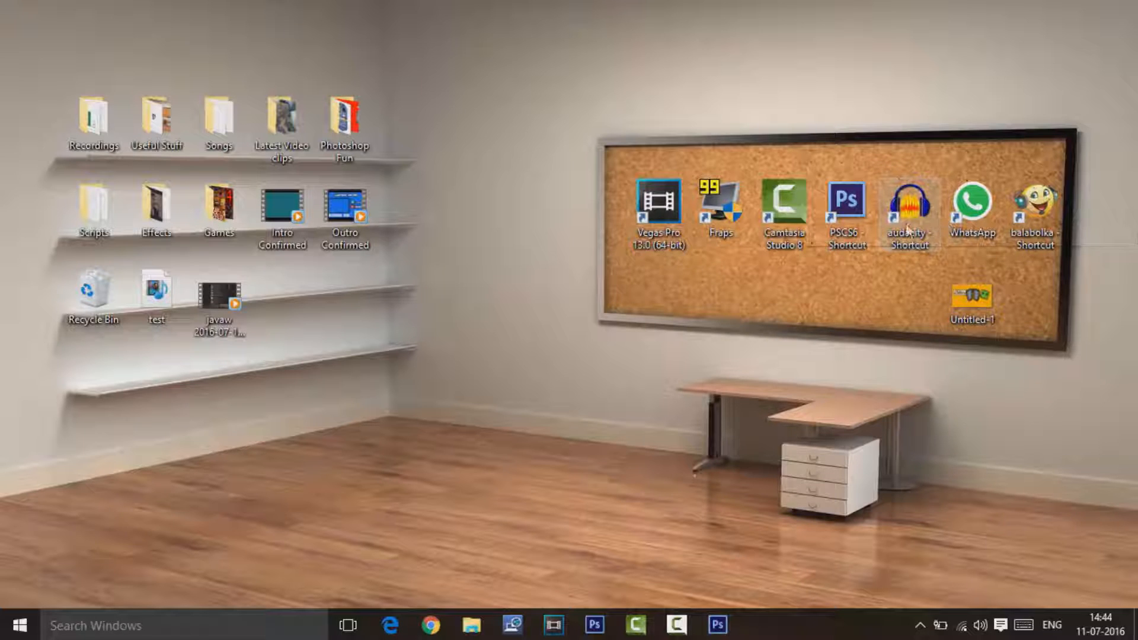
pyautogui.moveTo(220, 296); pyautogui.dragTo(153, 292)
pyautogui.click(137, 367)
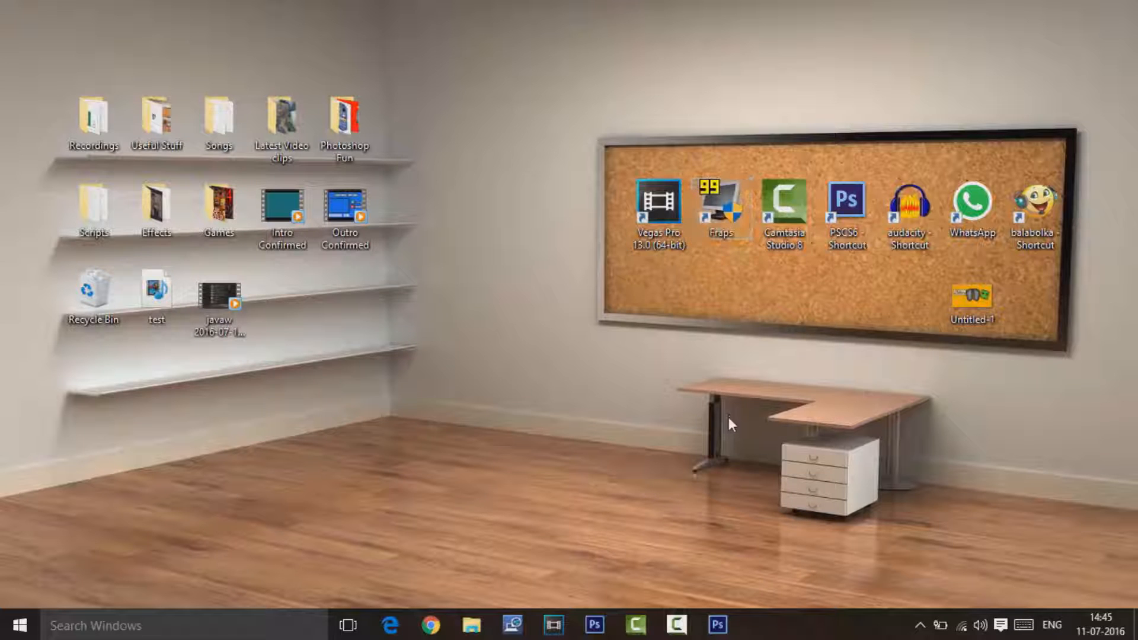
# Switch to Vegas Pro, open the Intro Confirmed video from the Desktop and match the project video settings to it
pyautogui.click(553, 624)
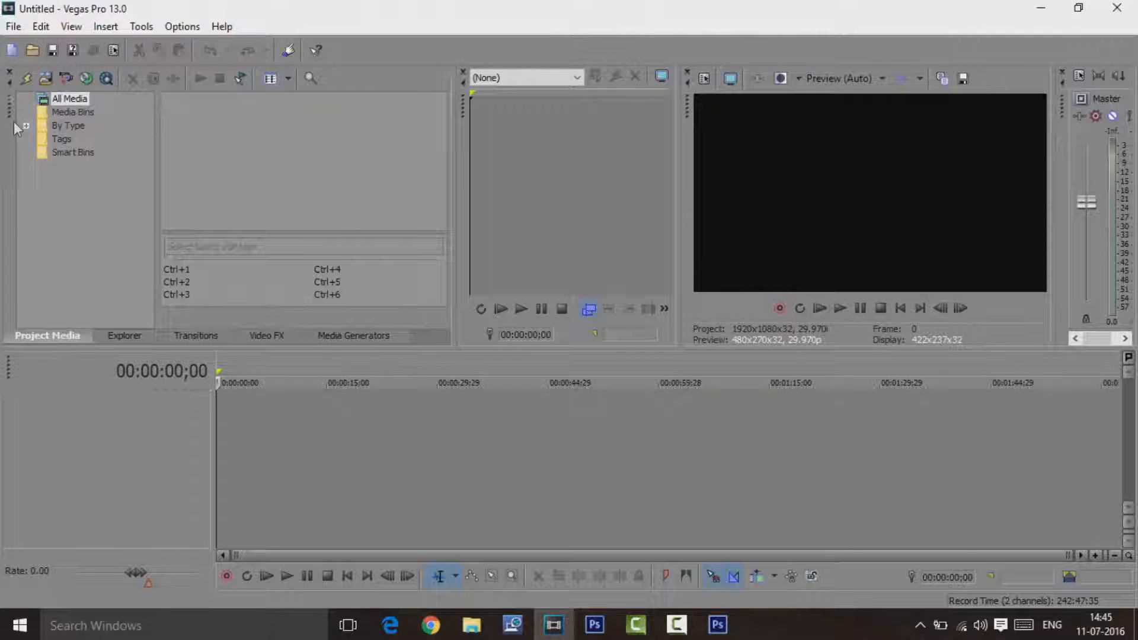
pyautogui.click(26, 52)
pyautogui.scroll(-3, 206, 348)
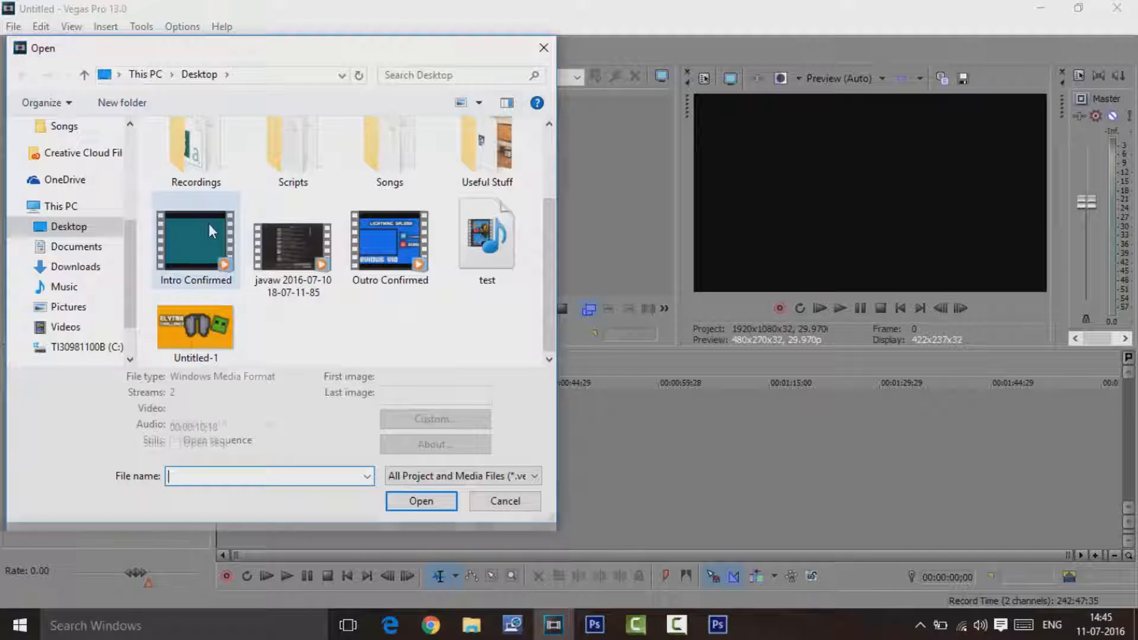
pyautogui.doubleClick(209, 225)
pyautogui.click(581, 305)
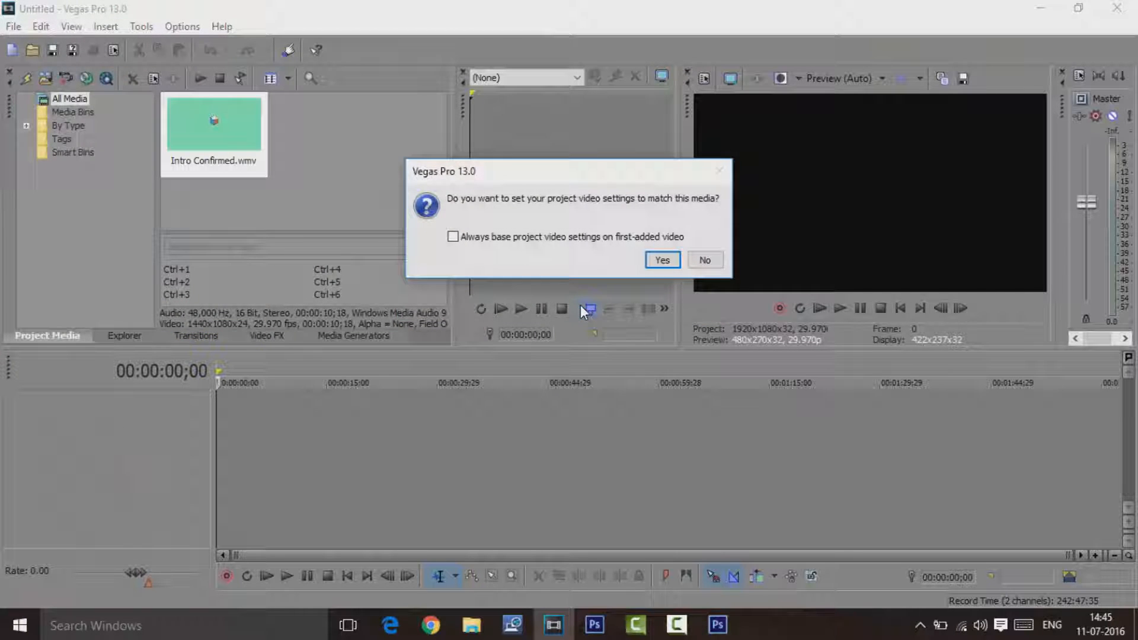
pyautogui.click(661, 260)
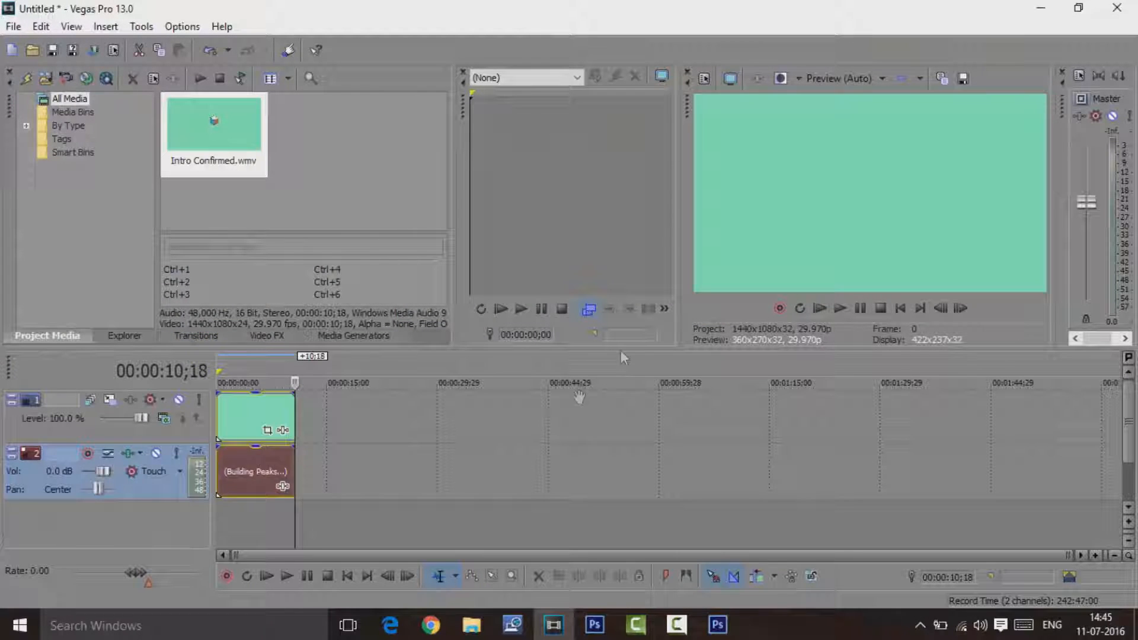
# Play back the opening seconds of the intro clip from the start of the timeline, and pause
pyautogui.moveTo(295, 522); pyautogui.dragTo(211, 510)
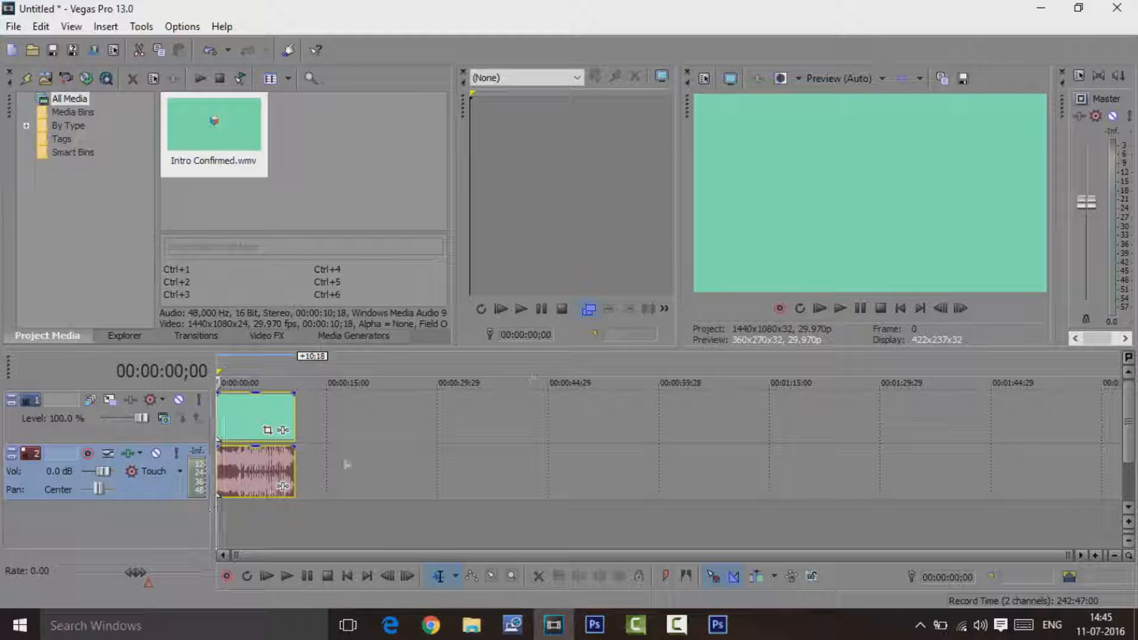
pyautogui.click(841, 310)
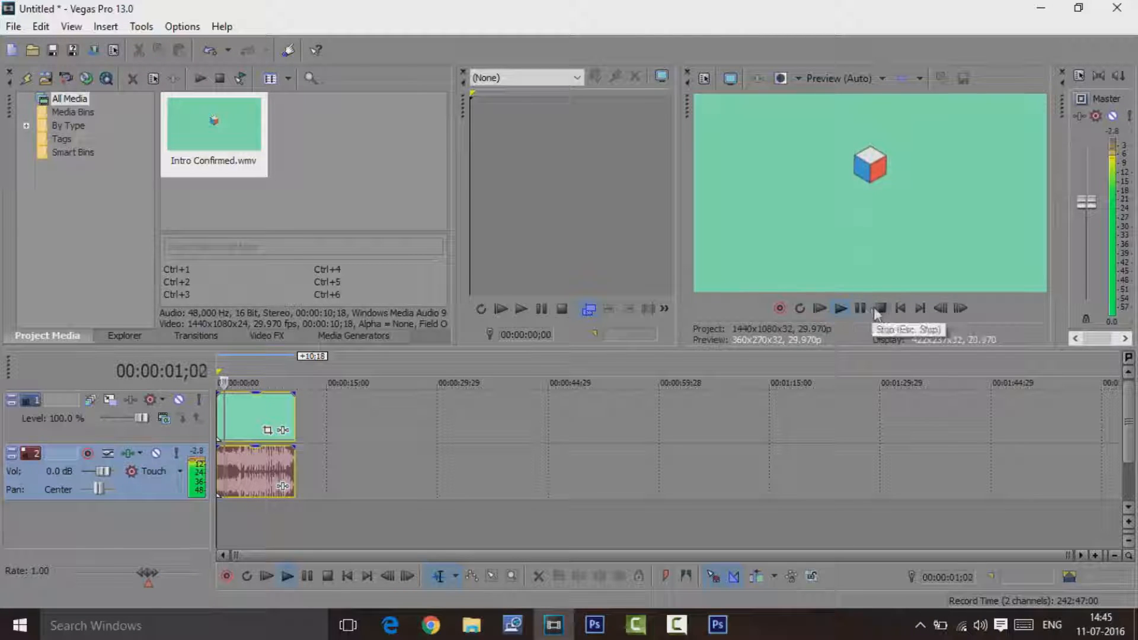
pyautogui.click(870, 311)
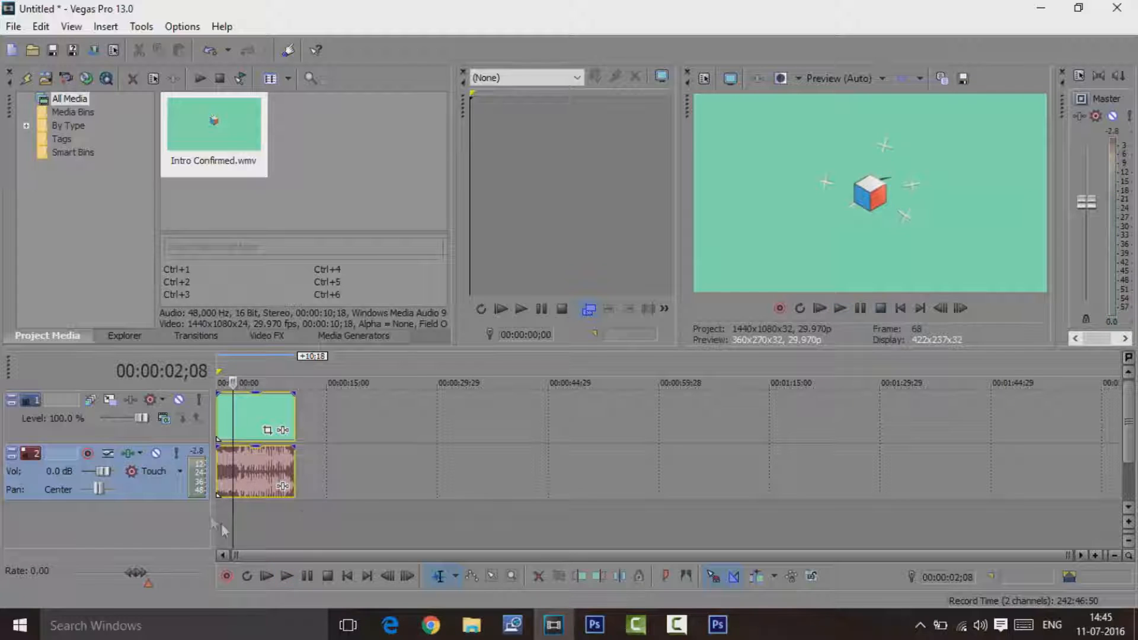
pyautogui.moveTo(231, 529); pyautogui.dragTo(294, 529)
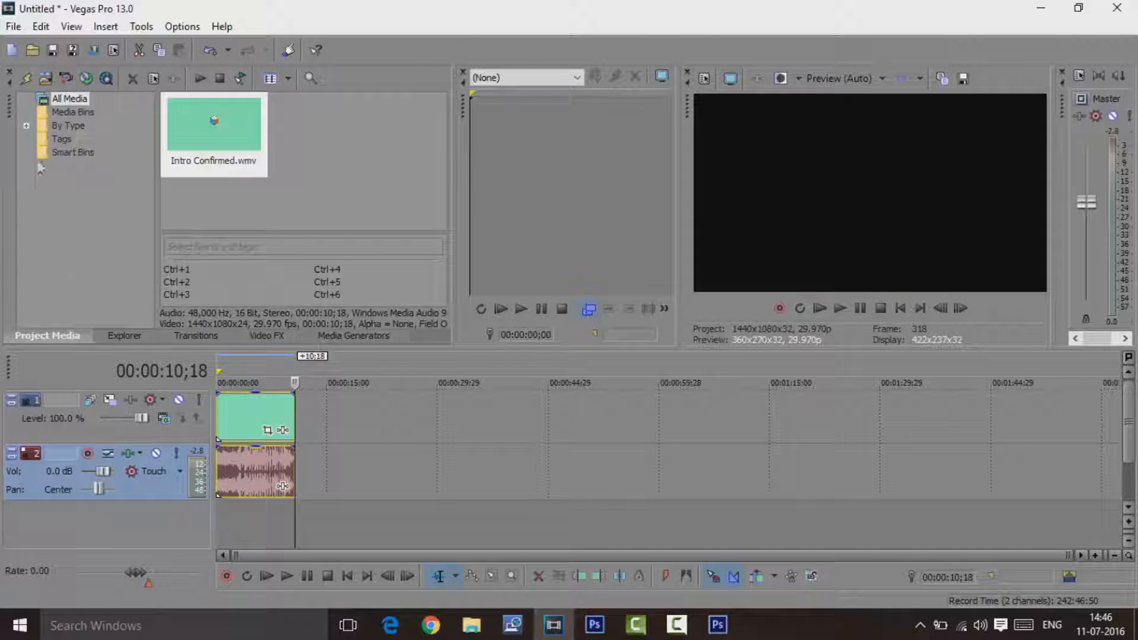
pyautogui.click(33, 52)
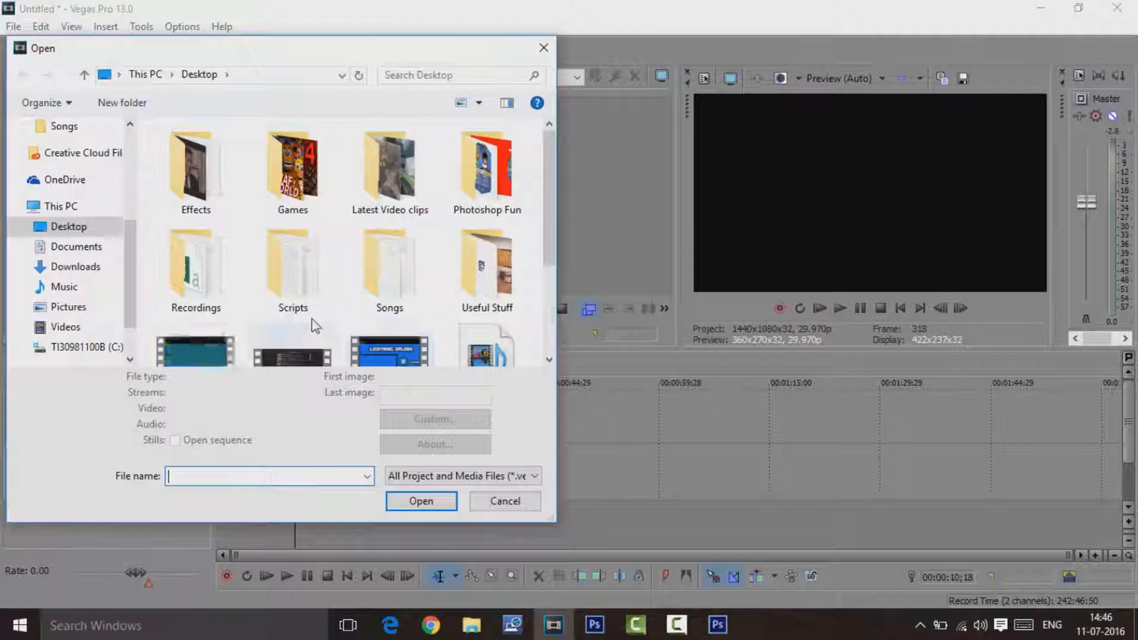
pyautogui.scroll(-2, 284, 249)
pyautogui.doubleClick(286, 246)
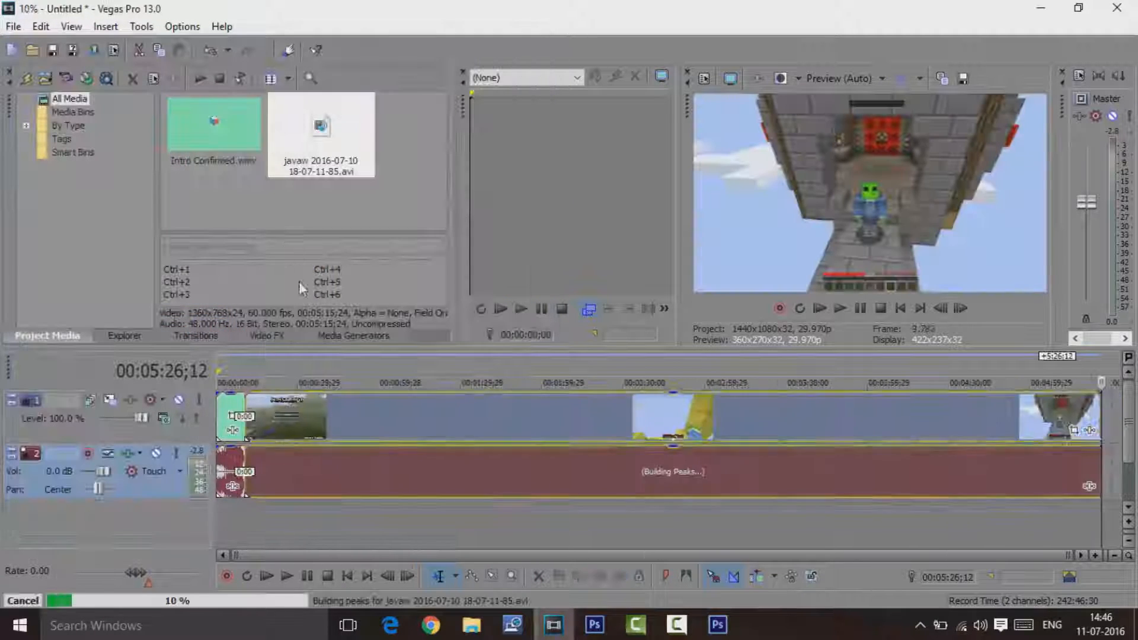
# Ungroup the gameplay clip's audio from its video and delete the audio event
pyautogui.moveTo(297, 556); pyautogui.dragTo(411, 548)
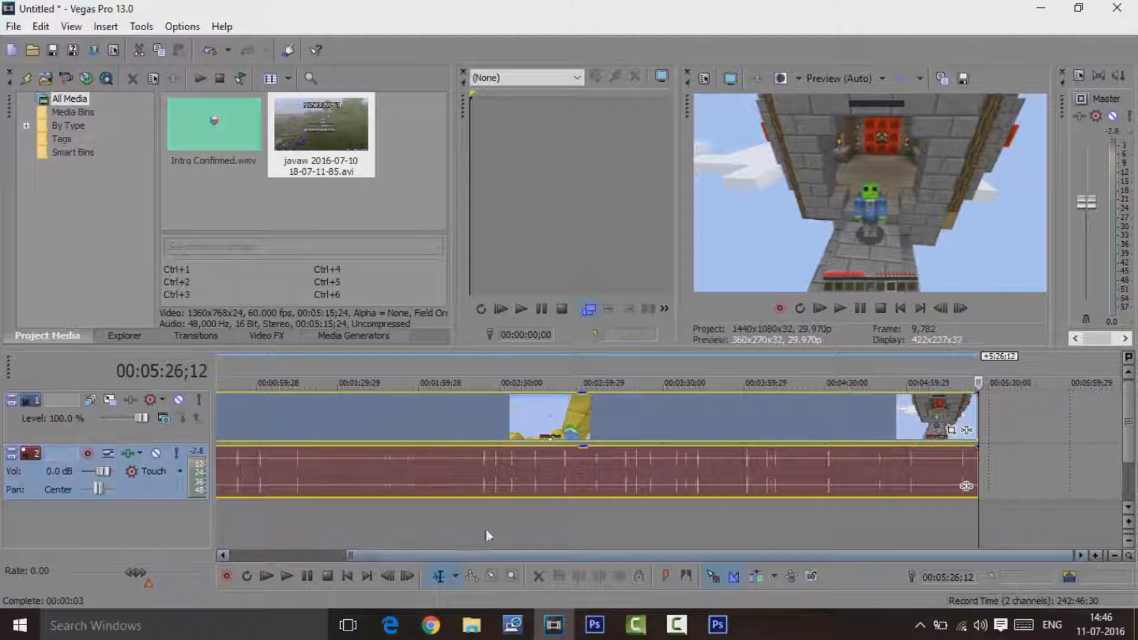
pyautogui.moveTo(978, 519); pyautogui.dragTo(542, 498)
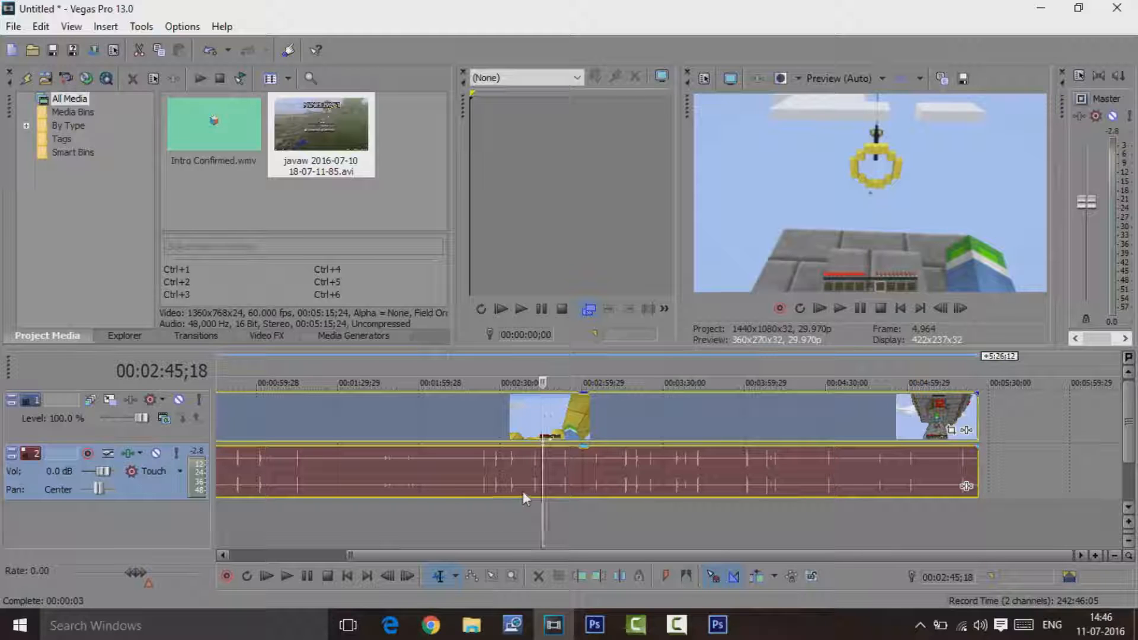
pyautogui.click(545, 480)
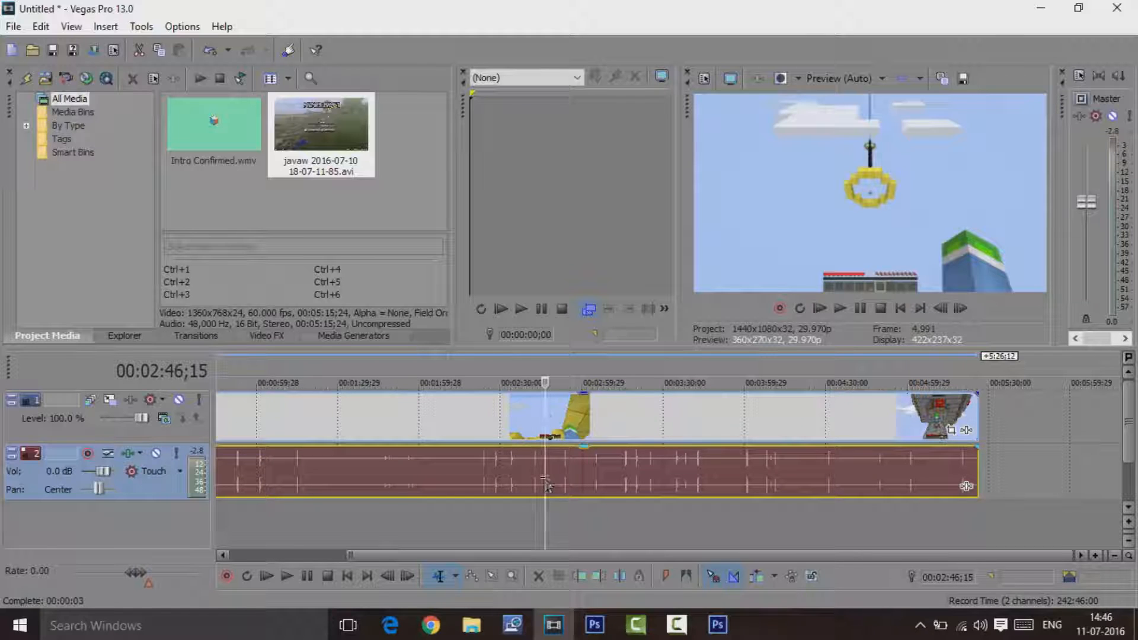
pyautogui.press('u')
pyautogui.moveTo(656, 484); pyautogui.dragTo(737, 483)
pyautogui.press('Delete')
pyautogui.moveTo(579, 555); pyautogui.dragTo(404, 542)
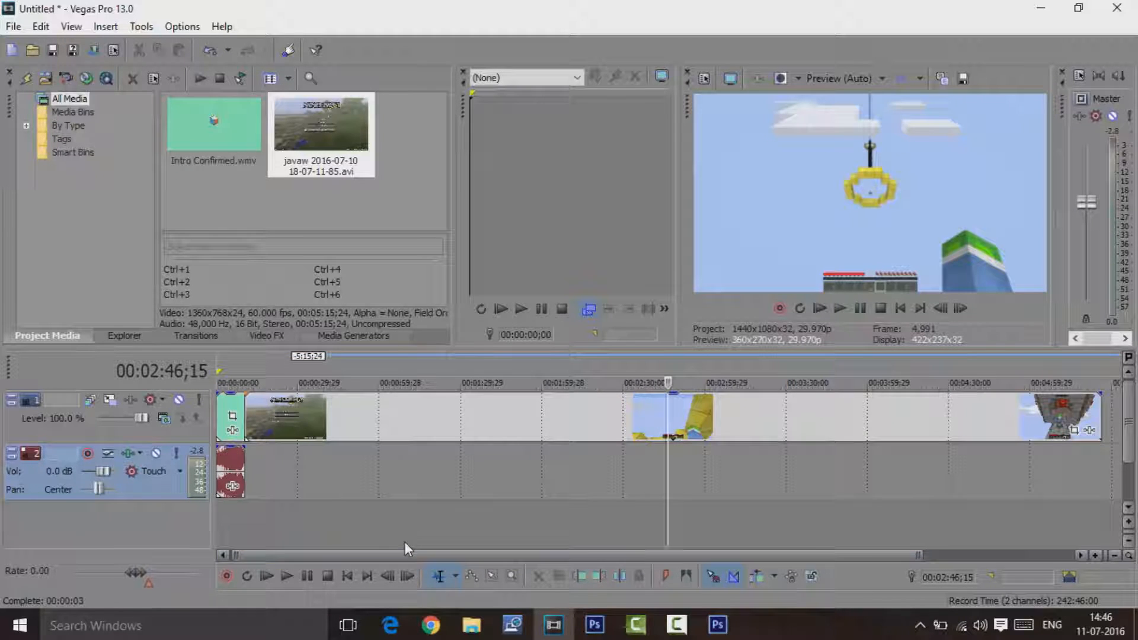
# Insert a new audio track below the intro's audio track
pyautogui.click(33, 50)
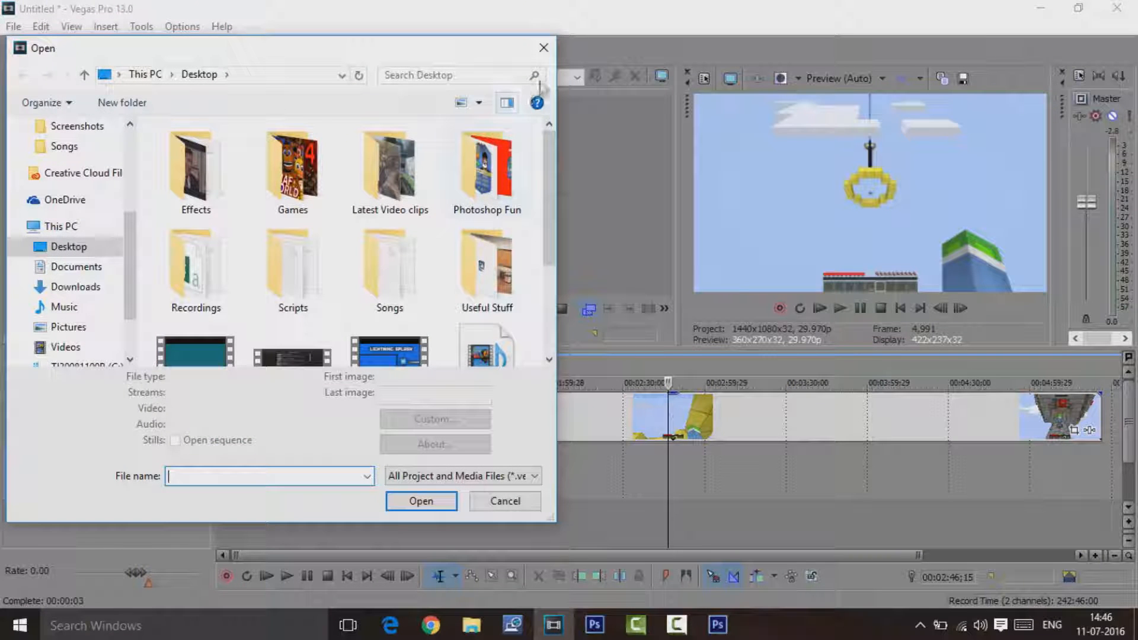
pyautogui.click(543, 48)
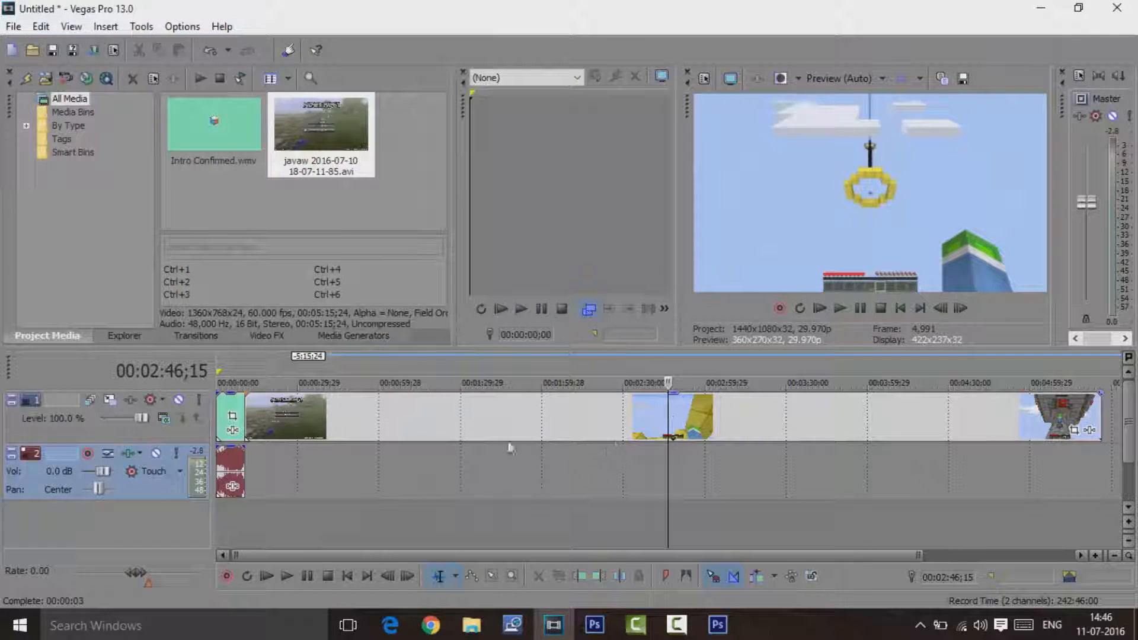
pyautogui.rightClick(464, 539)
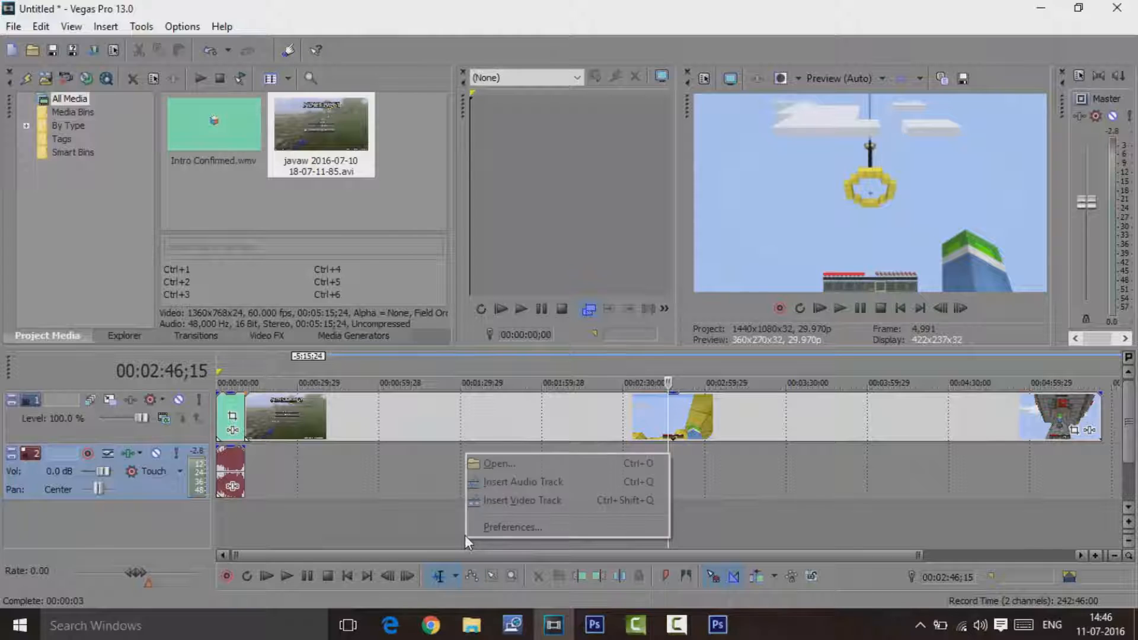
pyautogui.click(497, 482)
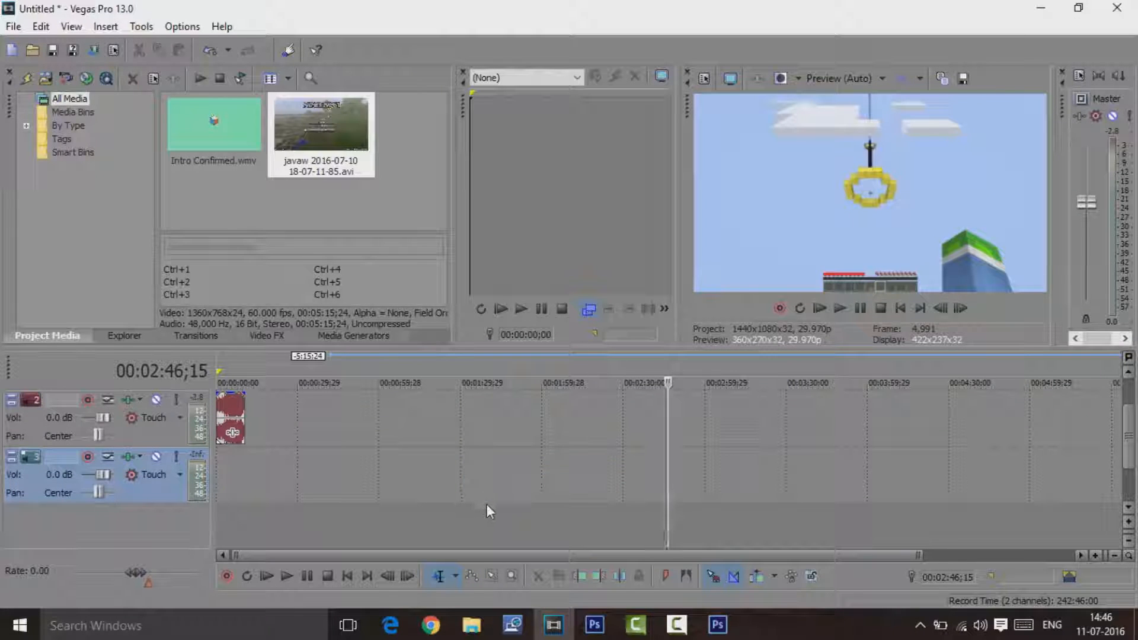
# Add the test audio file from the Desktop to the new audio track and align its start with the gameplay clip
pyautogui.click(32, 50)
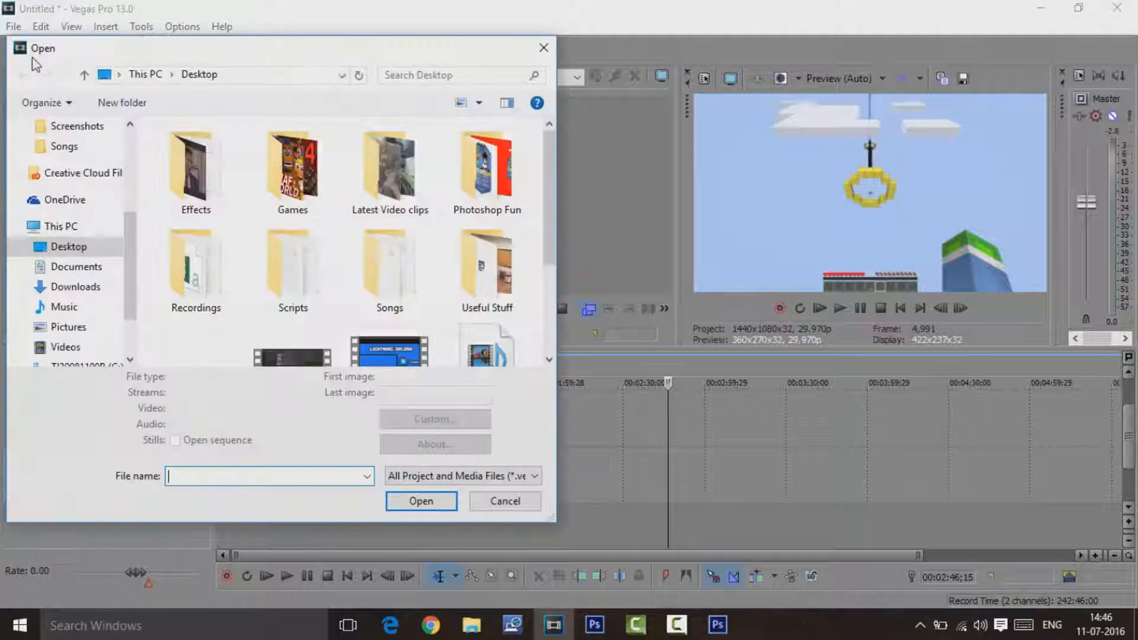
pyautogui.doubleClick(483, 246)
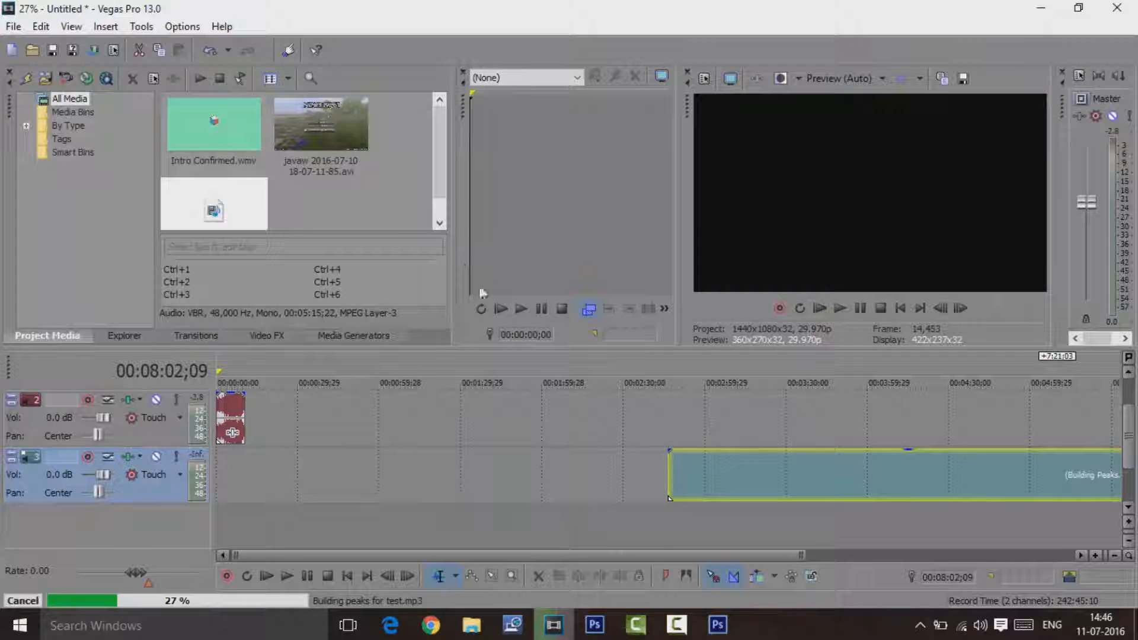
pyautogui.moveTo(724, 482); pyautogui.dragTo(297, 478)
pyautogui.scroll(1, 1131, 425)
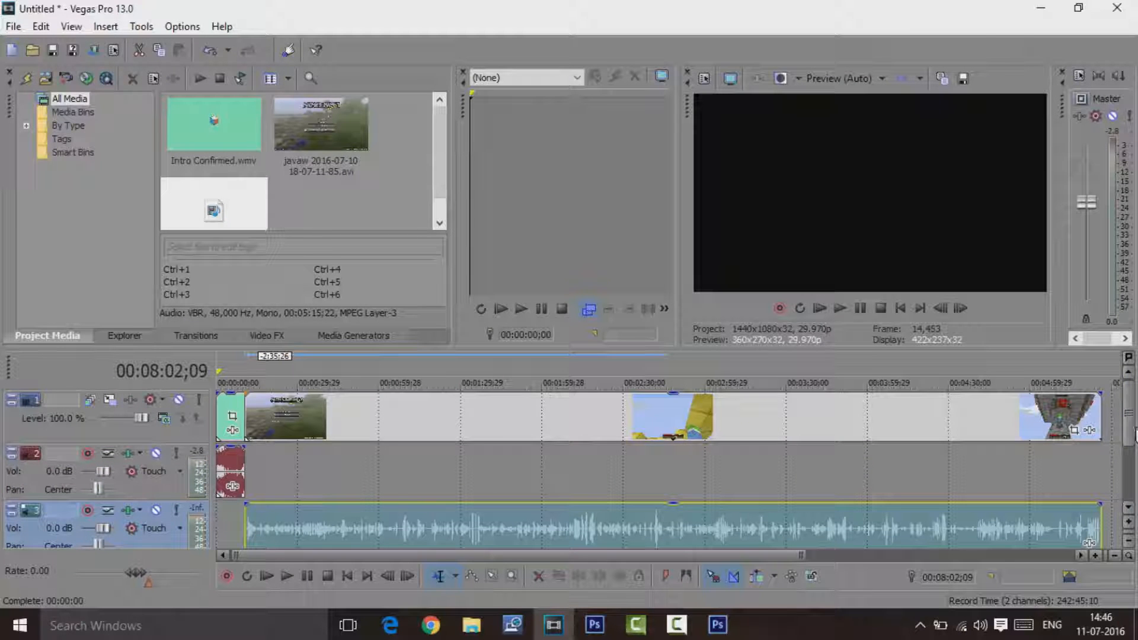
# Raise the volume of the voice-over track holding test.mp3 to 2.6 dB
pyautogui.scroll(-2, 1131, 474)
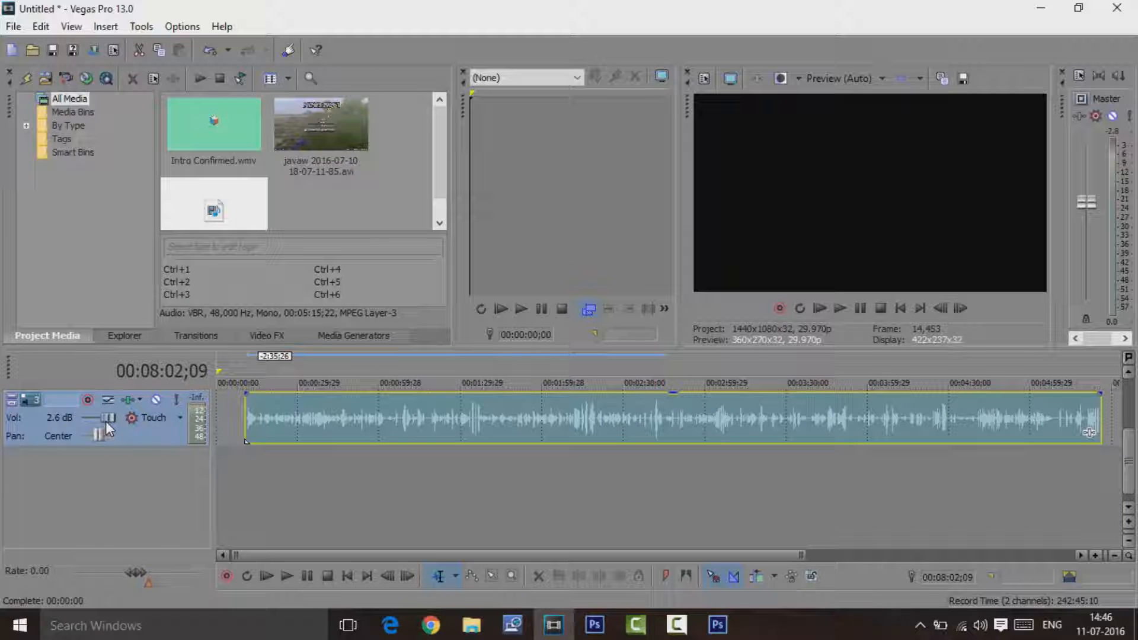
pyautogui.click(236, 493)
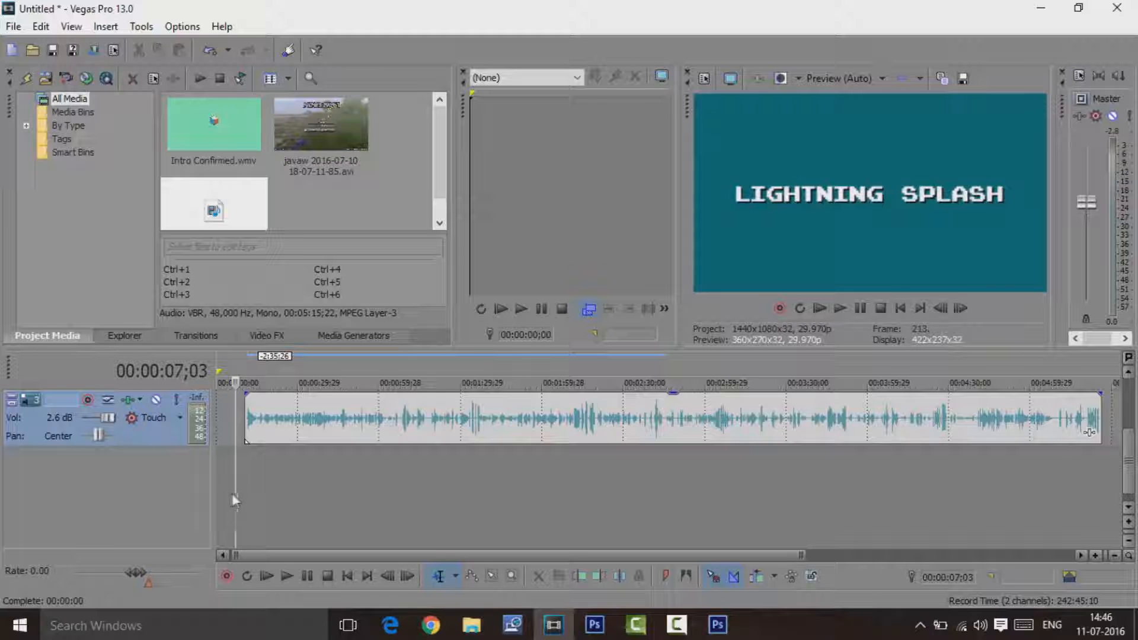
# Play back the timeline from the start of the gameplay clip at 00:00:10;18 to check the voice-over against the footage
pyautogui.click(244, 492)
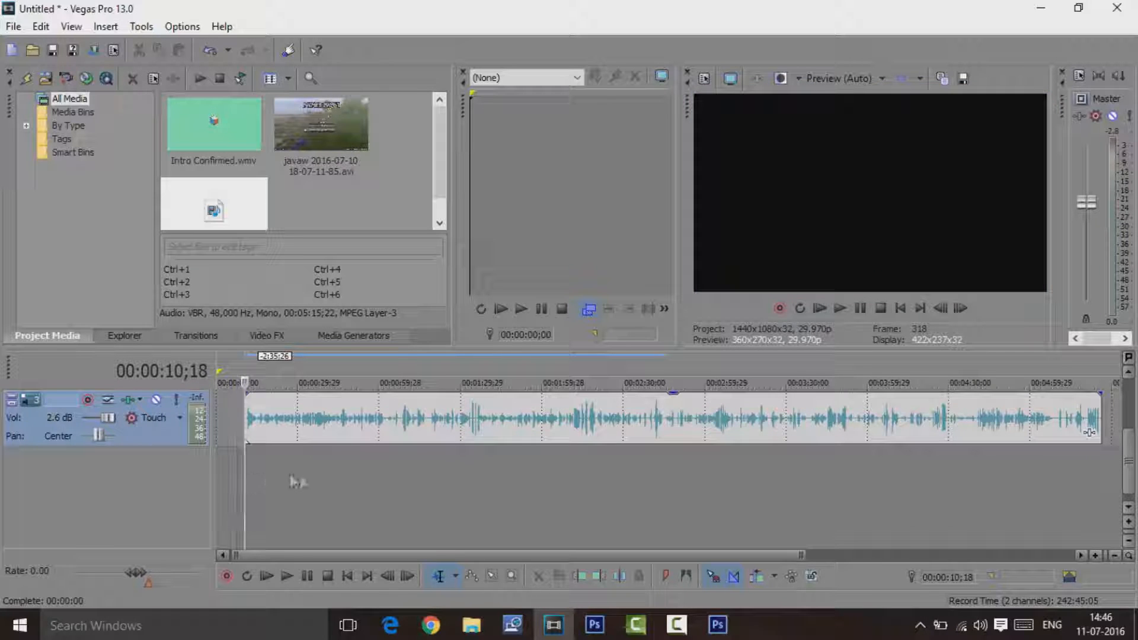
pyautogui.moveTo(1128, 474); pyautogui.dragTo(1128, 427)
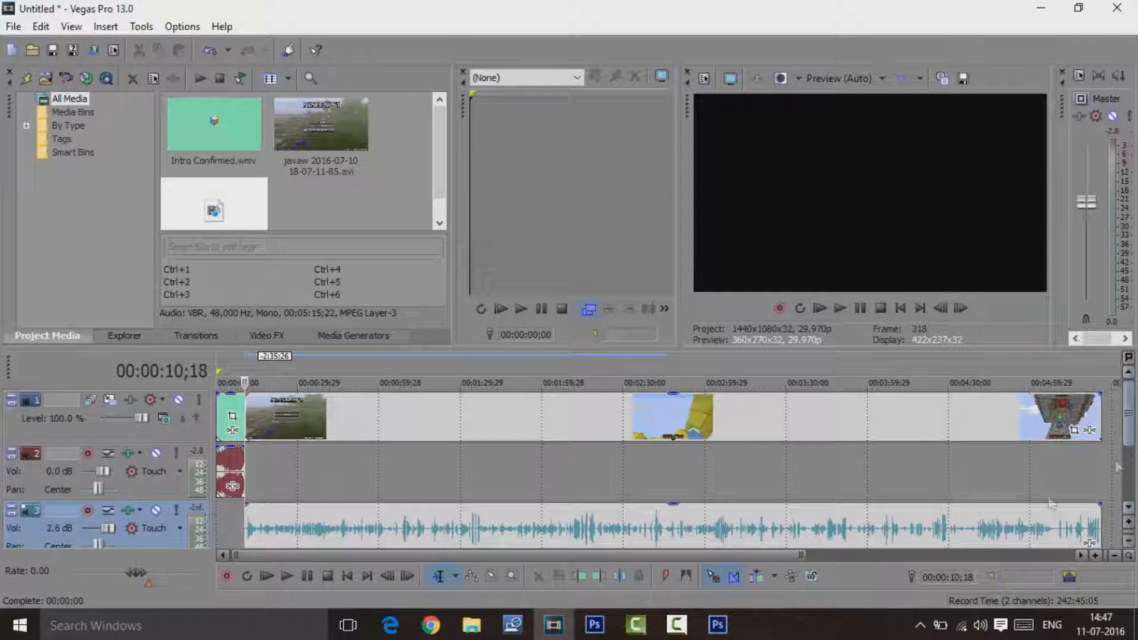
pyautogui.click(838, 309)
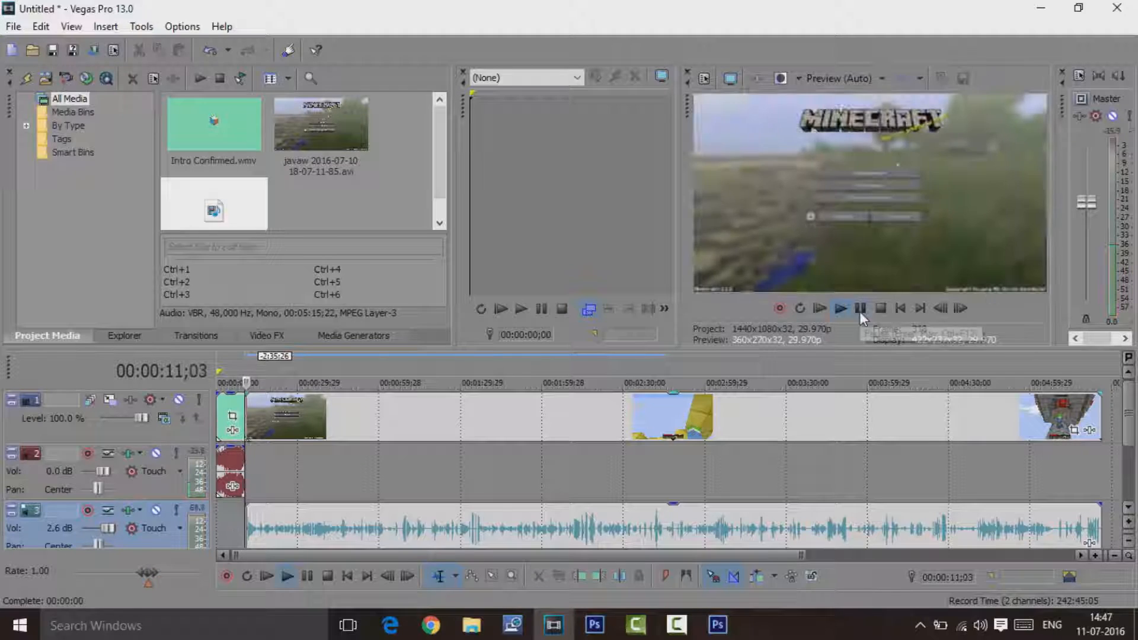
pyautogui.click(857, 310)
pyautogui.moveTo(878, 17); pyautogui.dragTo(832, 33)
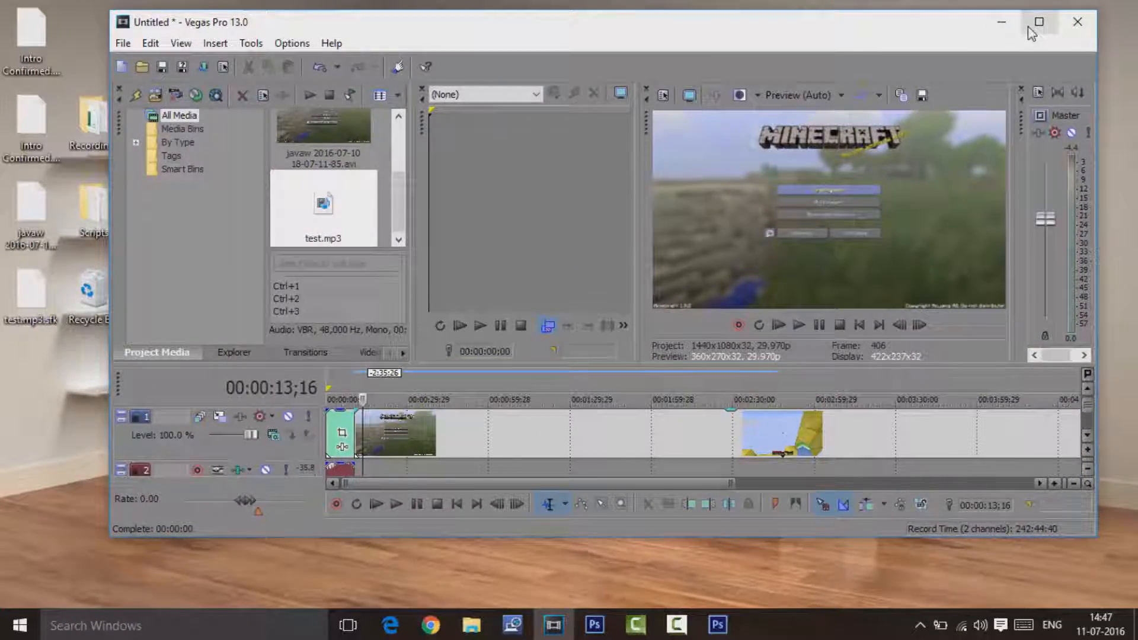
pyautogui.click(1038, 24)
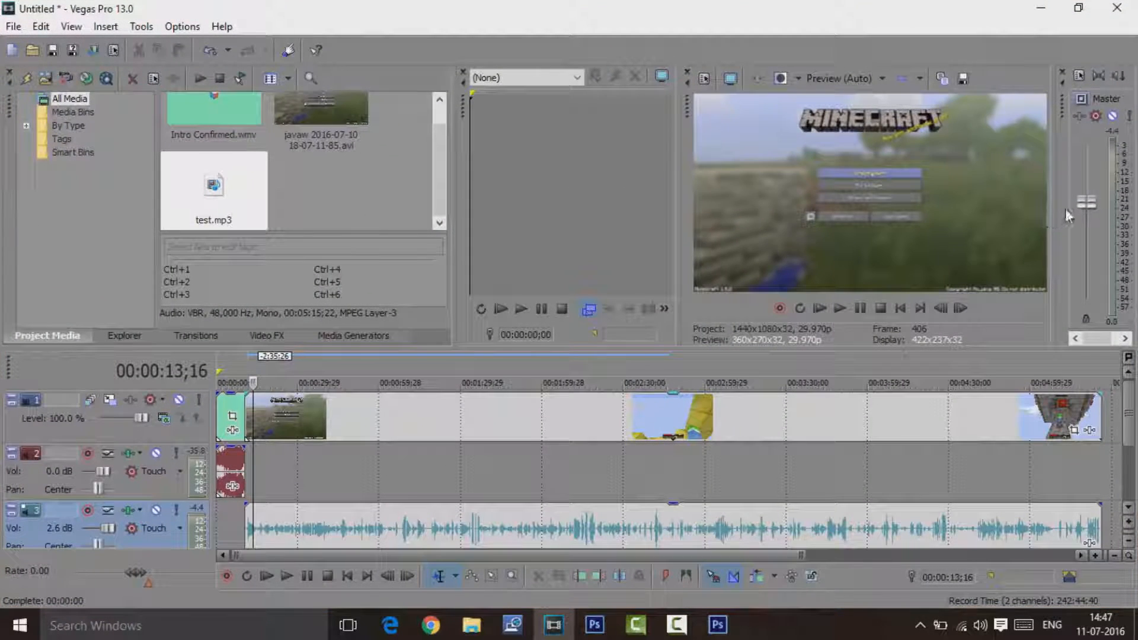
pyautogui.click(840, 309)
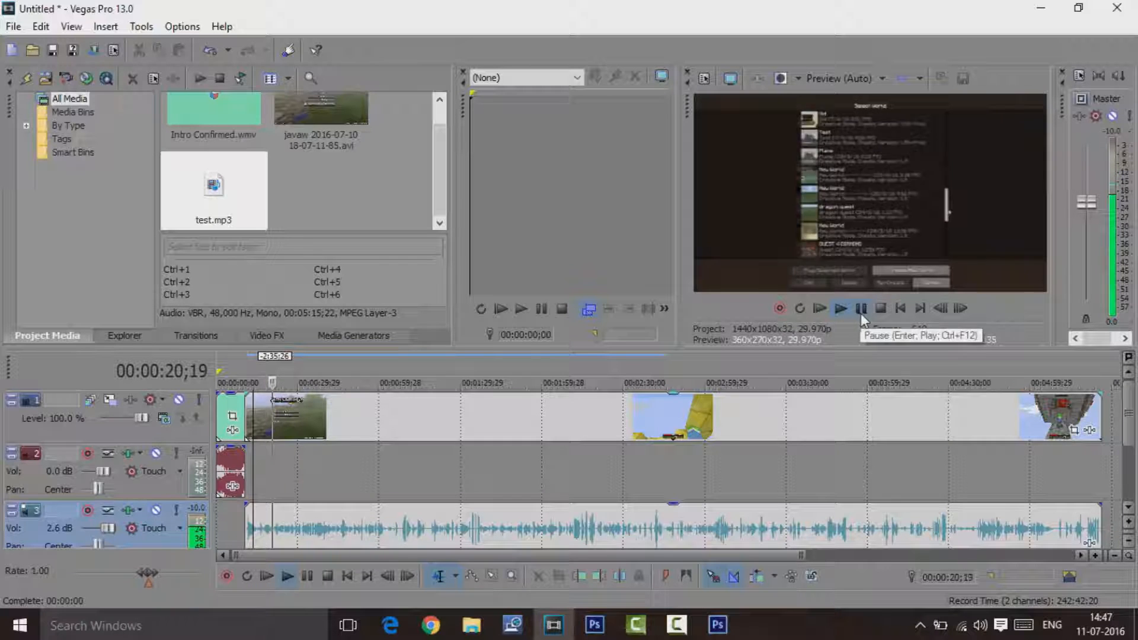
# Stop the playback, raise the voice-over track's volume to 4.4 dB and listen to a few seconds of the result
pyautogui.click(860, 310)
pyautogui.scroll(-2, 1133, 415)
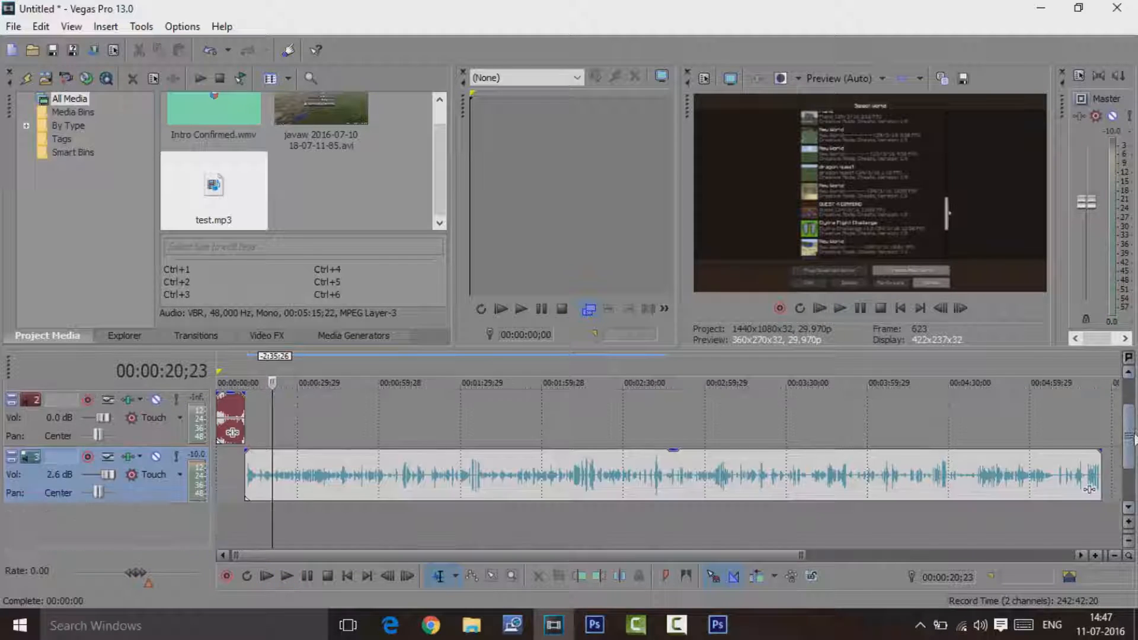
pyautogui.moveTo(109, 478); pyautogui.dragTo(113, 476)
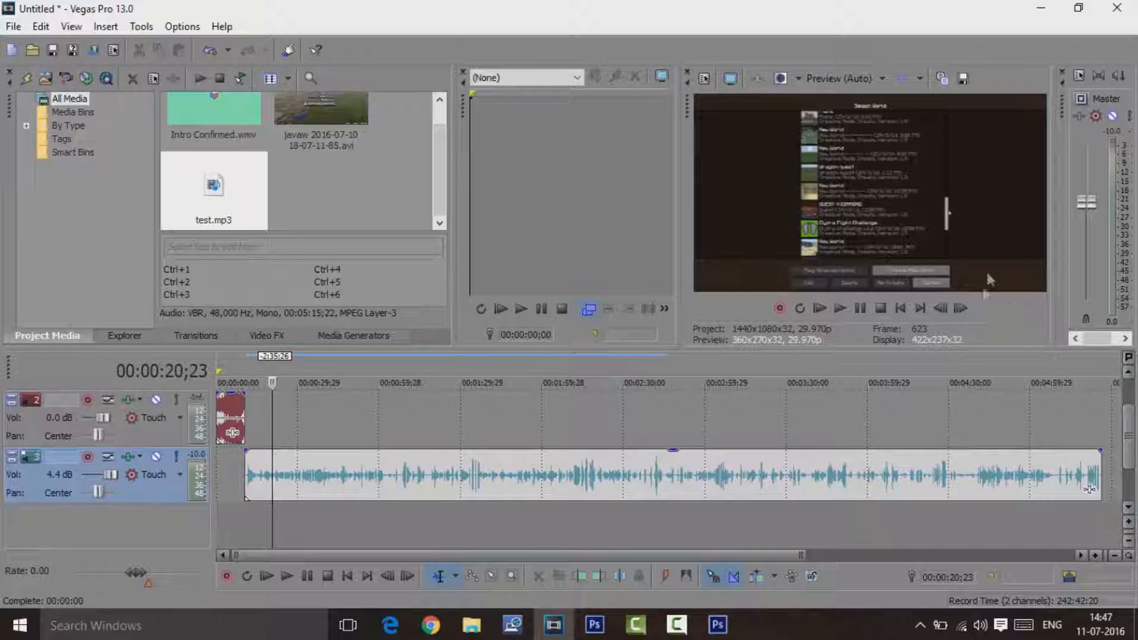
pyautogui.click(837, 310)
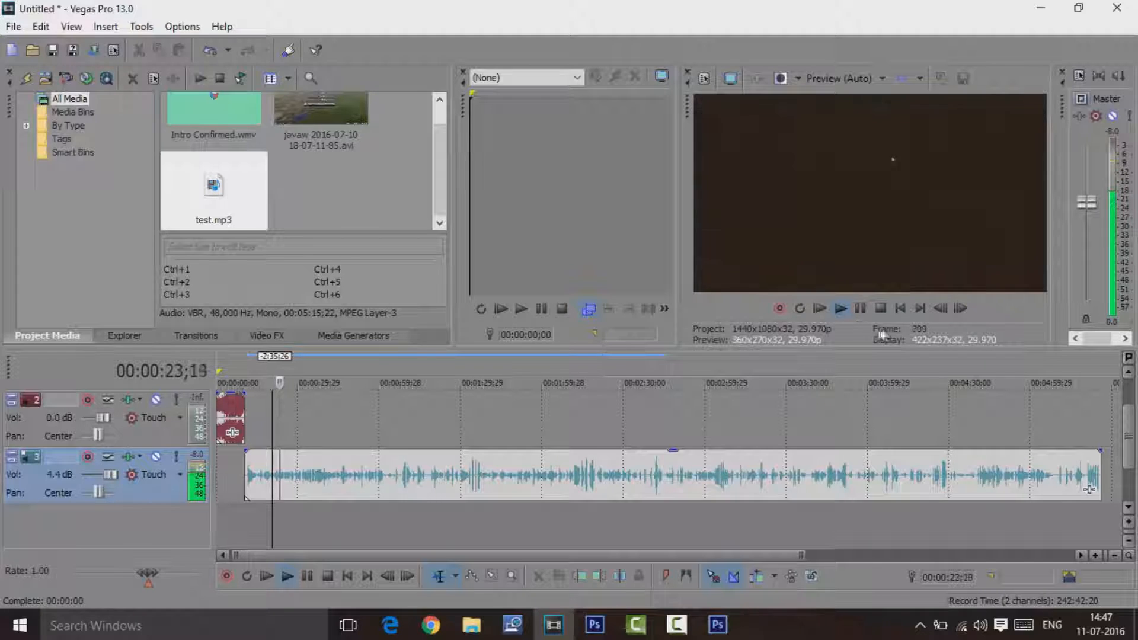
pyautogui.click(860, 309)
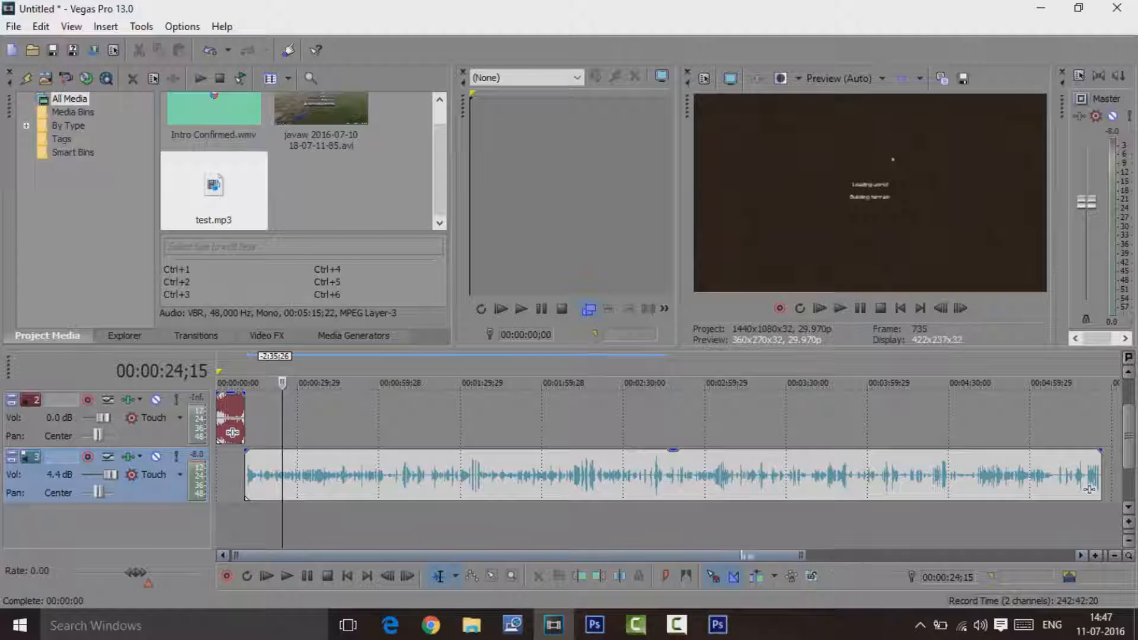
# Set the timeline's time selection to run from 00:00:00;00 to the end of the gameplay clip at 00:05:26;10
pyautogui.moveTo(710, 554); pyautogui.dragTo(788, 555)
pyautogui.scroll(-3, 1041, 475)
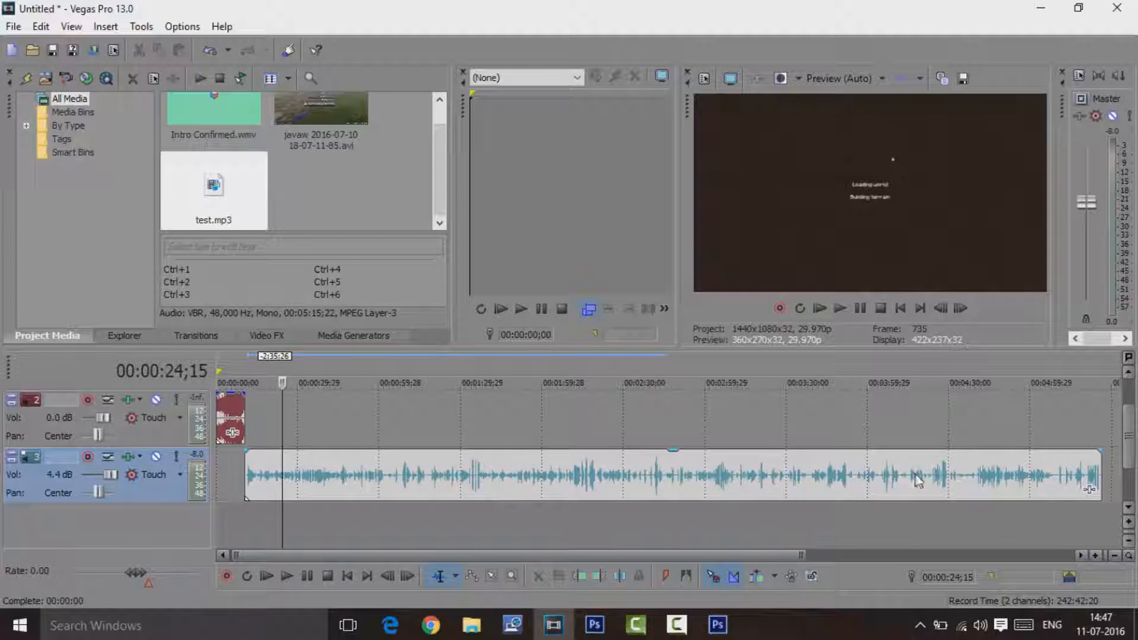
pyautogui.moveTo(1131, 443); pyautogui.dragTo(1128, 419)
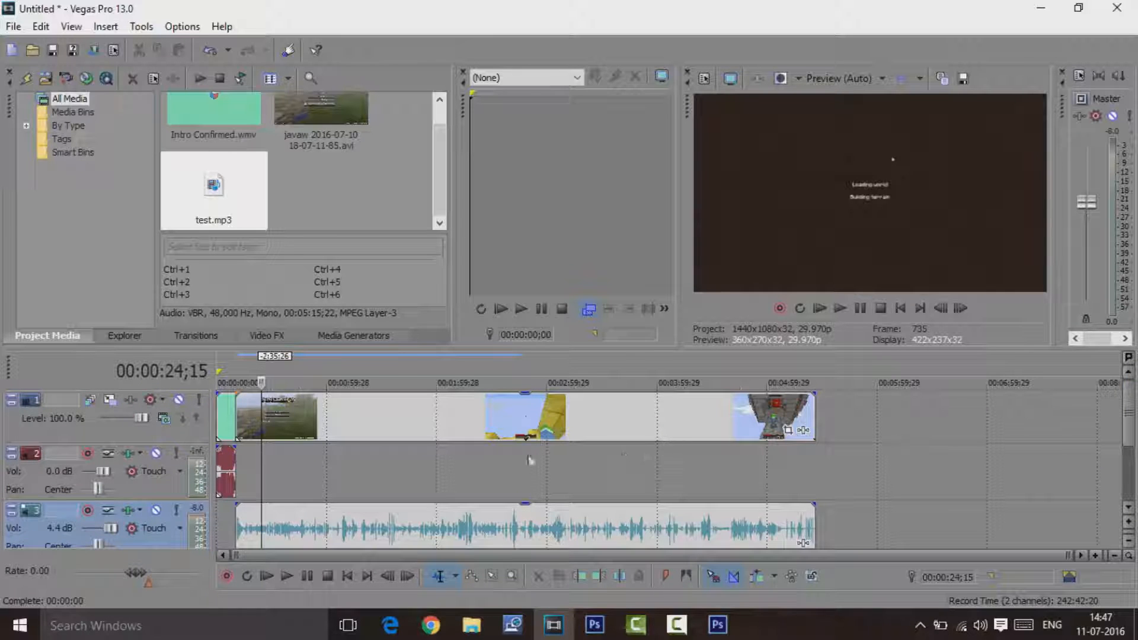
pyautogui.moveTo(256, 481); pyautogui.dragTo(239, 468)
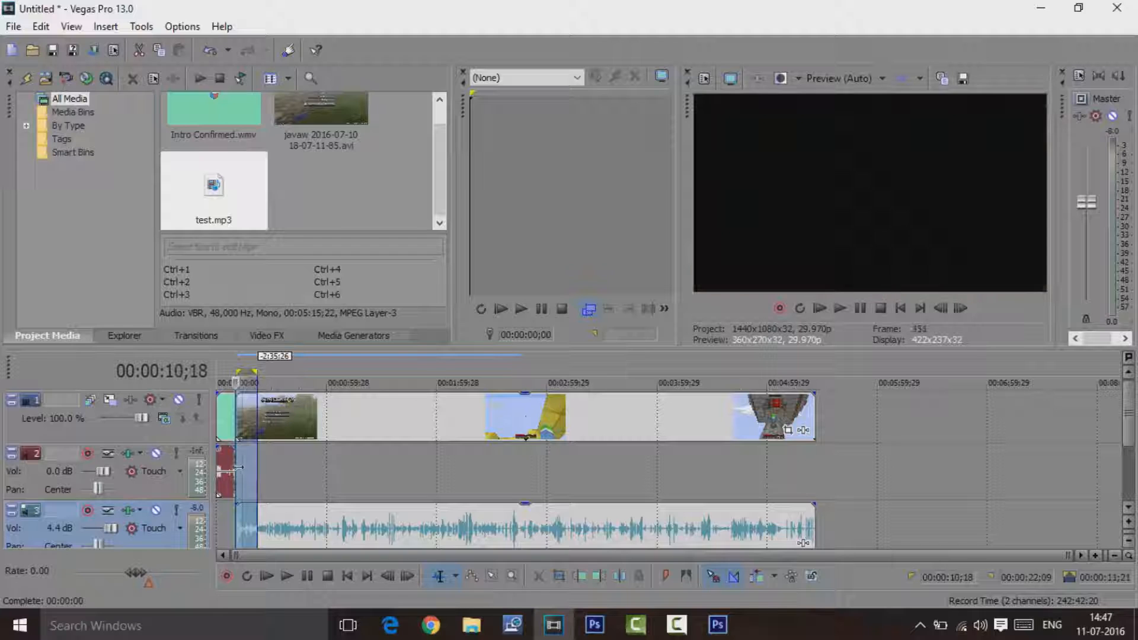
pyautogui.moveTo(254, 371); pyautogui.dragTo(814, 370)
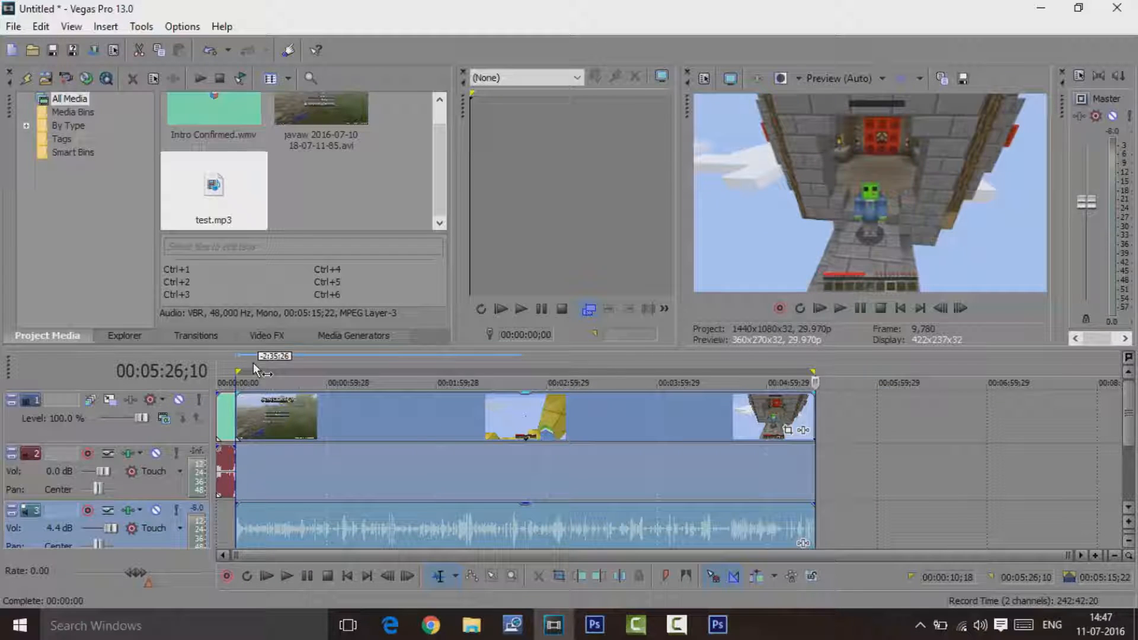
pyautogui.press('Home')
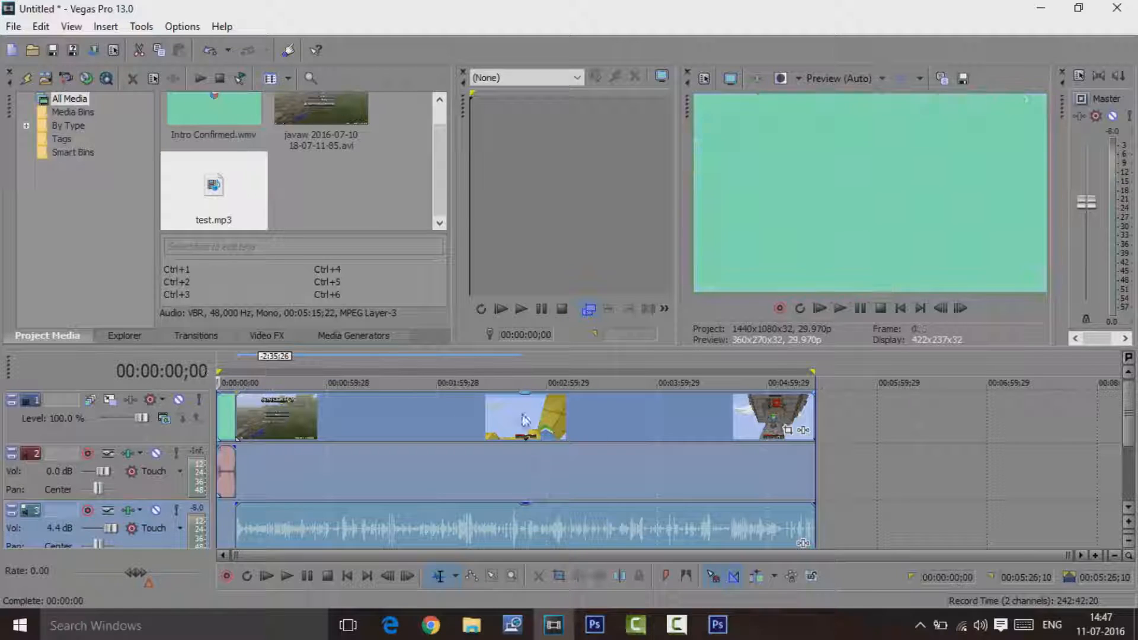
# Scrub the playback cursor around the junction of the intro and gameplay clips, ending at 00:00:10;18
pyautogui.click(680, 453)
pyautogui.moveTo(377, 467); pyautogui.dragTo(228, 460)
pyautogui.moveTo(229, 515); pyautogui.dragTo(236, 516)
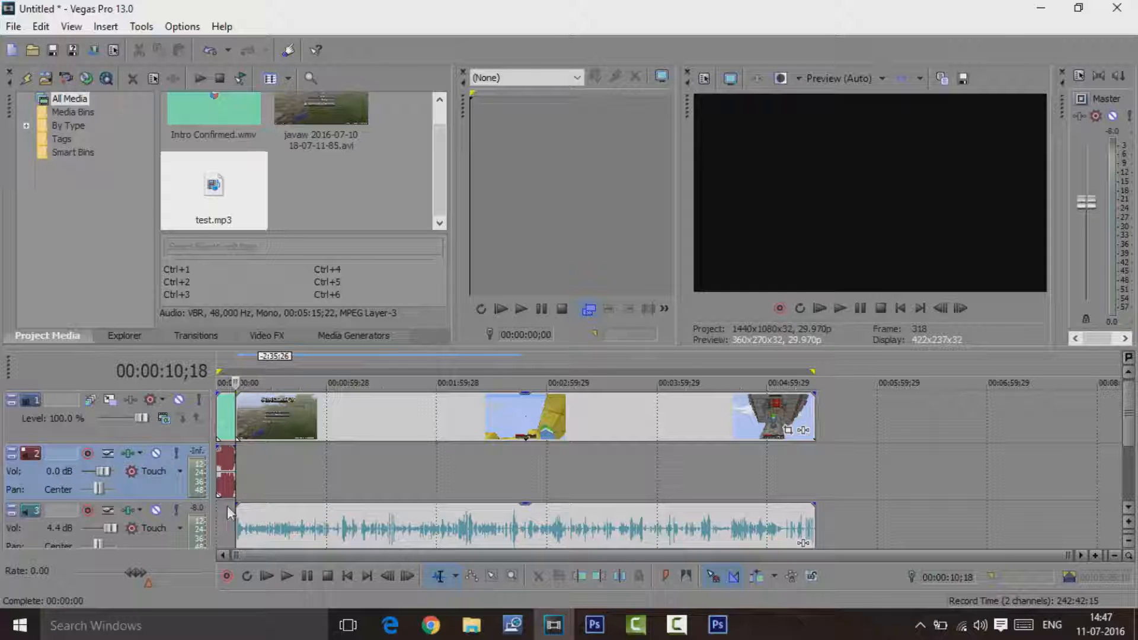
pyautogui.moveTo(236, 489); pyautogui.dragTo(243, 493)
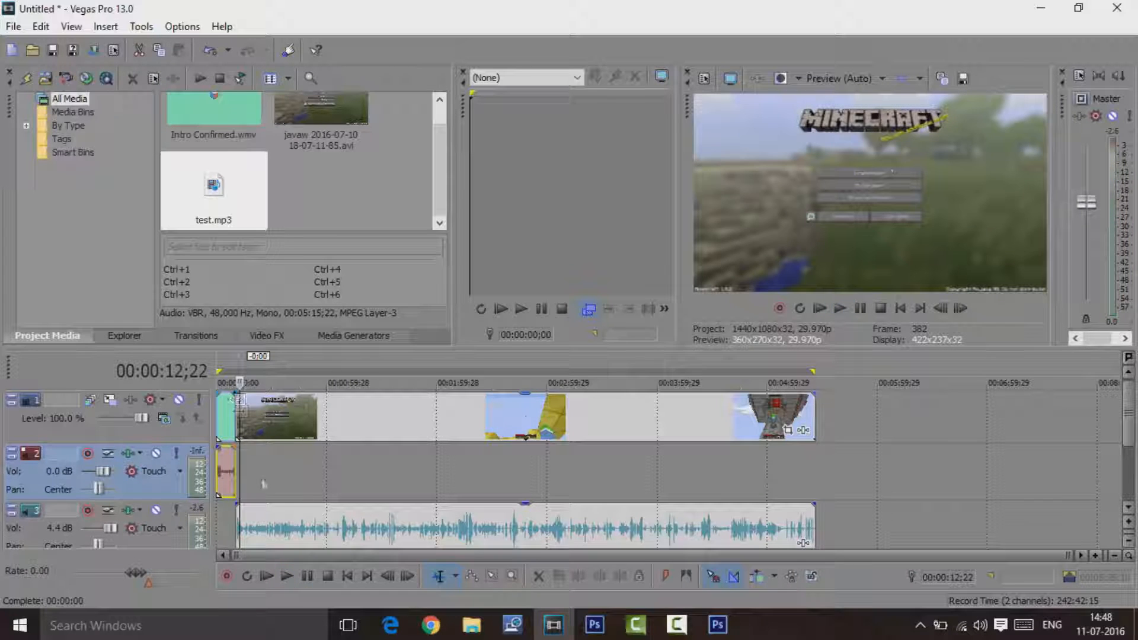
pyautogui.moveTo(240, 477); pyautogui.dragTo(265, 477)
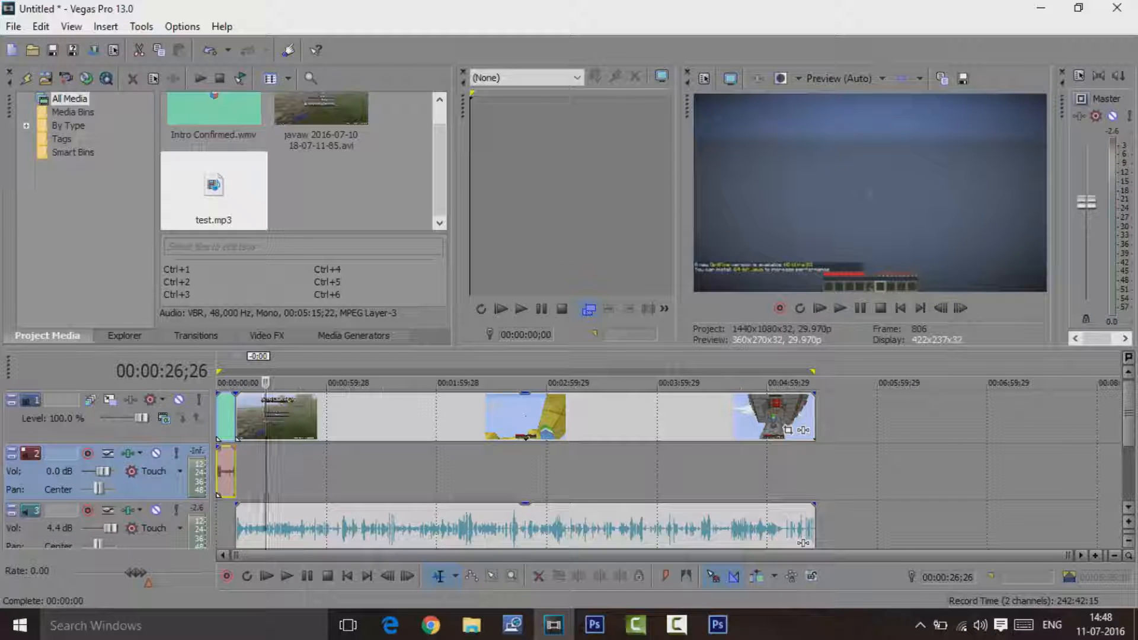
pyautogui.moveTo(262, 478); pyautogui.dragTo(234, 479)
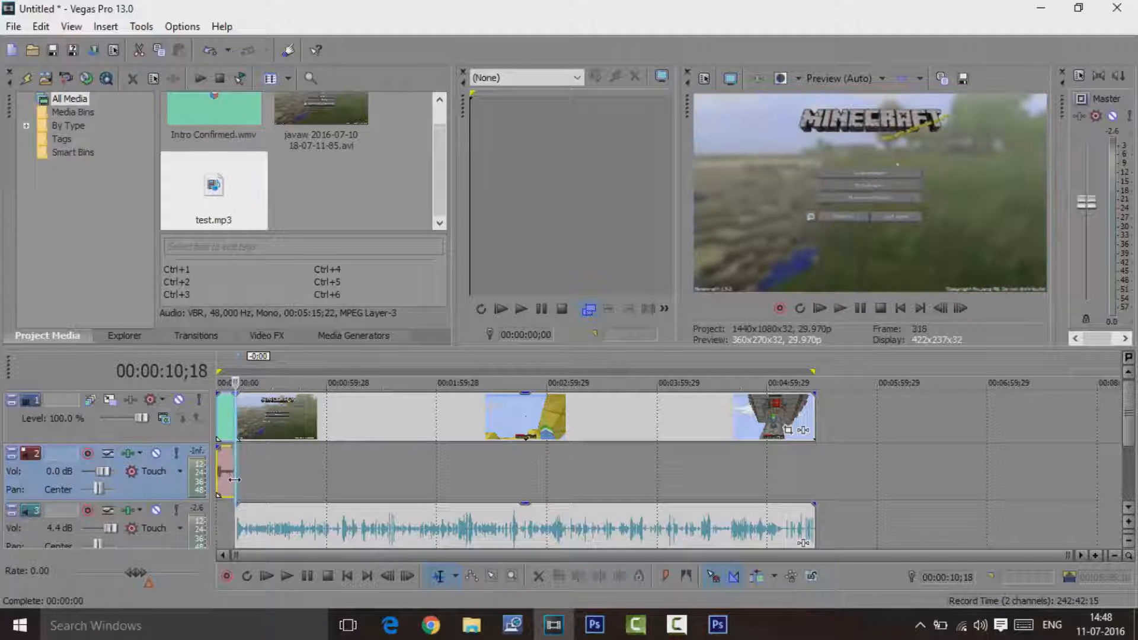
# Overlap the start of the gameplay clip with the end of the intro to form a crossfade of 6 frames
pyautogui.click(435, 437)
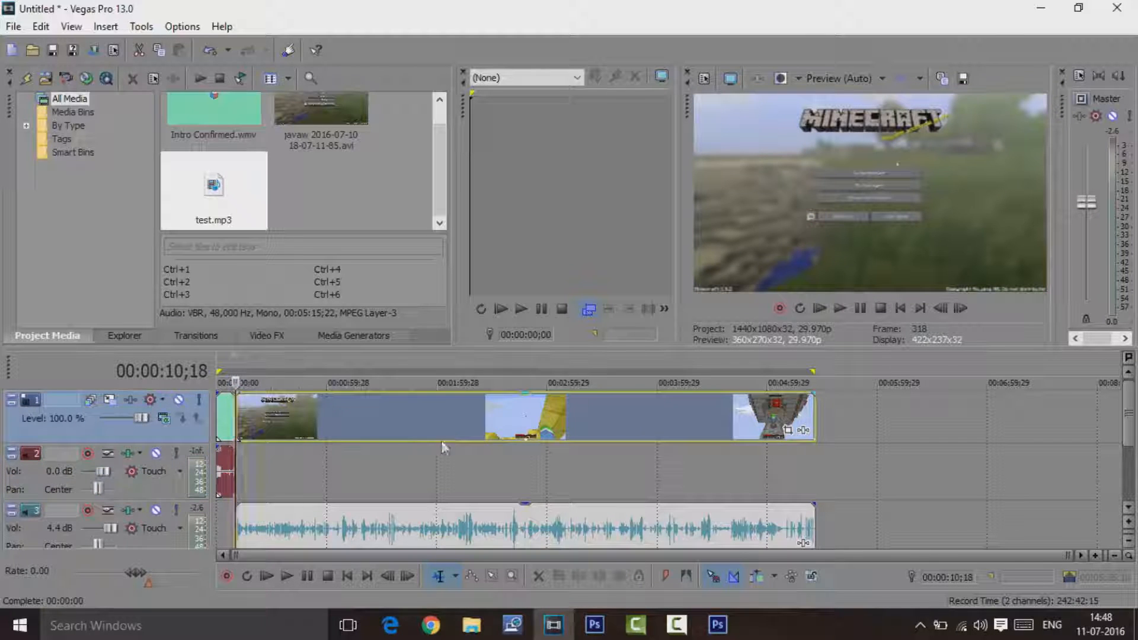
pyautogui.scroll(5, 441, 439)
pyautogui.scroll(2, 460, 453)
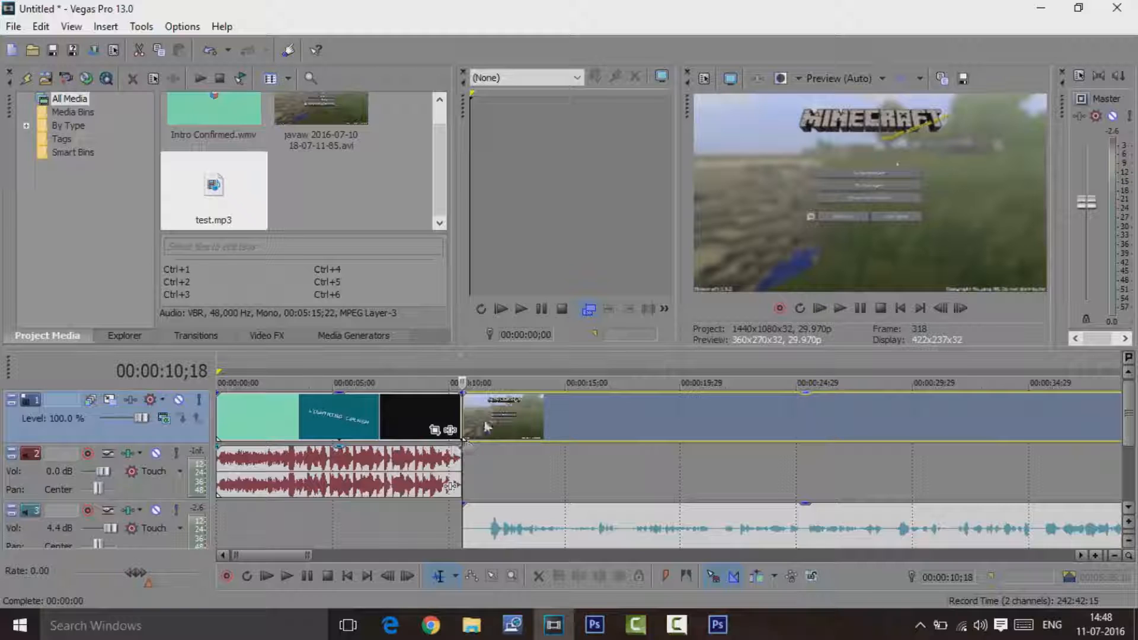
pyautogui.moveTo(540, 412); pyautogui.dragTo(528, 416)
pyautogui.scroll(4, 543, 460)
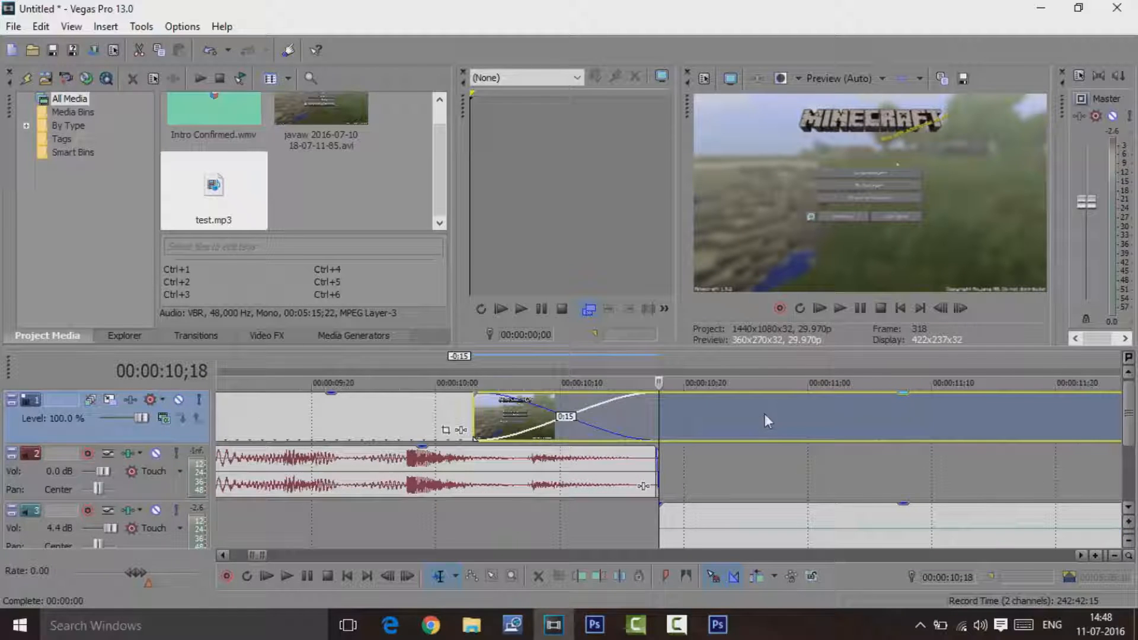
pyautogui.moveTo(764, 421); pyautogui.dragTo(844, 436)
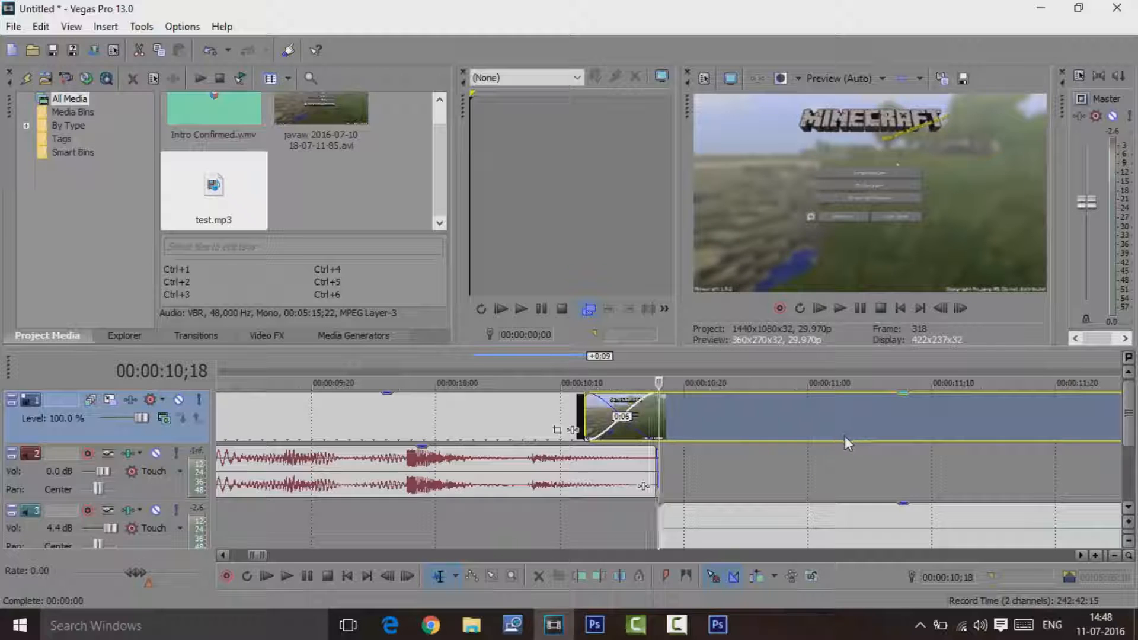
# Apply the Push transition to the crossfade, and shift the voice-over to the gameplay clip's start, previewing the result
pyautogui.moveTo(809, 522); pyautogui.dragTo(795, 522)
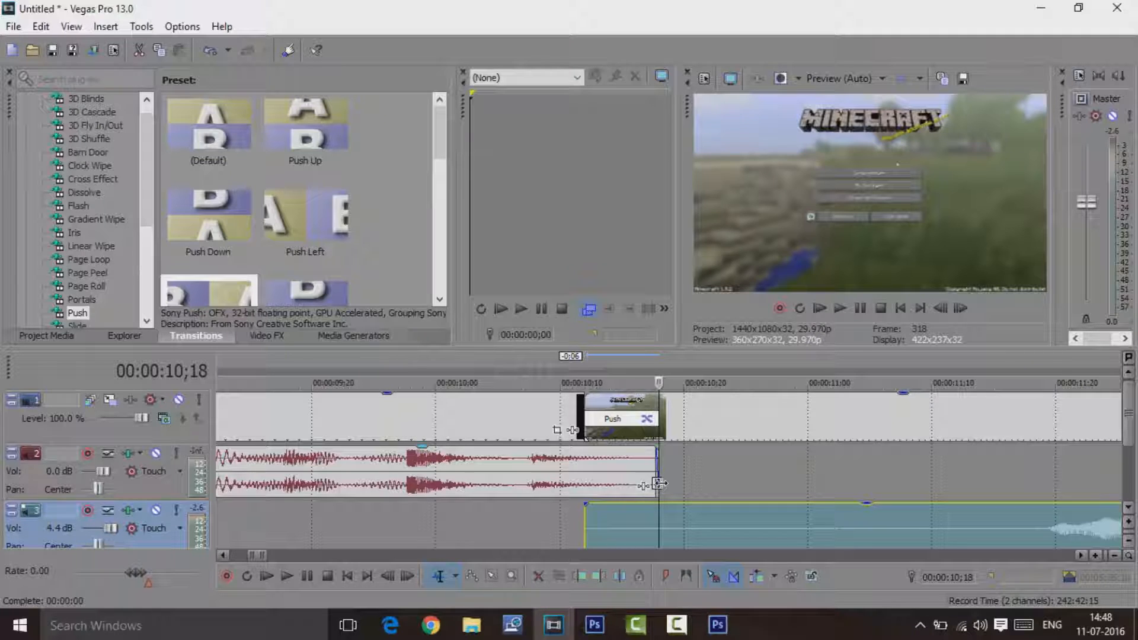
pyautogui.moveTo(659, 381); pyautogui.dragTo(535, 381)
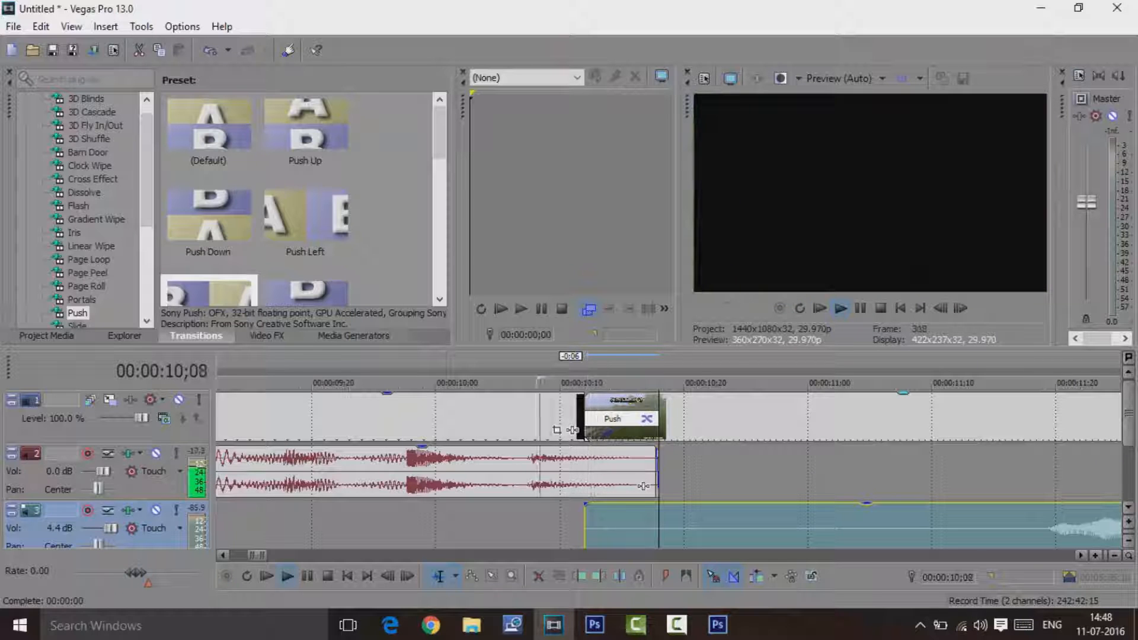
pyautogui.click(839, 308)
pyautogui.click(860, 309)
pyautogui.moveTo(806, 458); pyautogui.dragTo(762, 459)
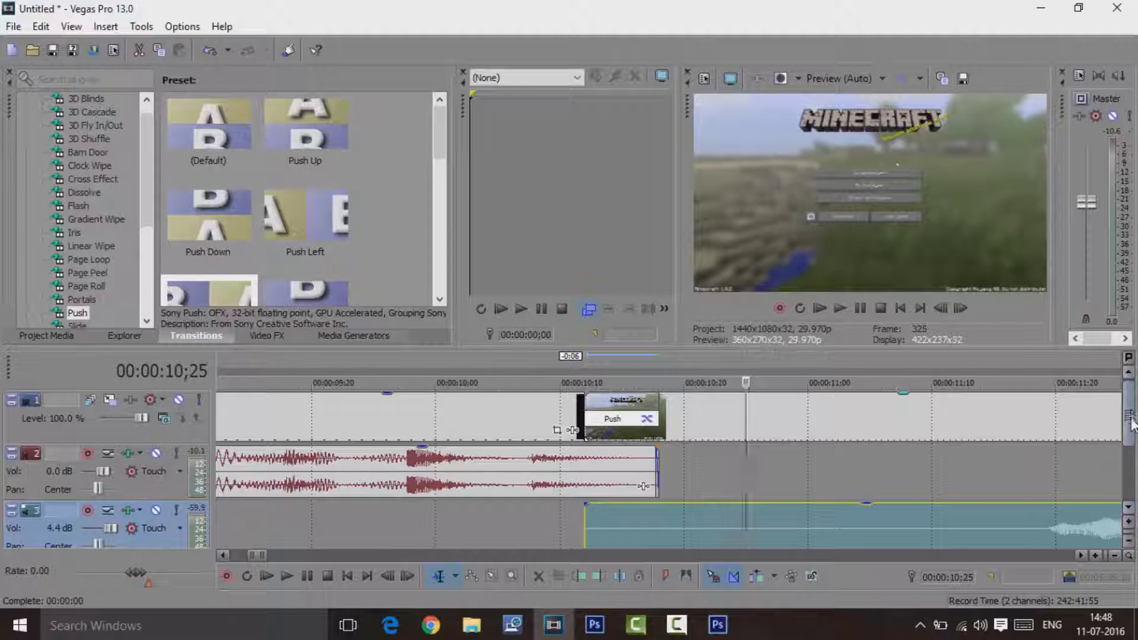
# Insert a new audio track below the voice-over track
pyautogui.moveTo(1130, 418); pyautogui.dragTo(1130, 453)
pyautogui.rightClick(611, 534)
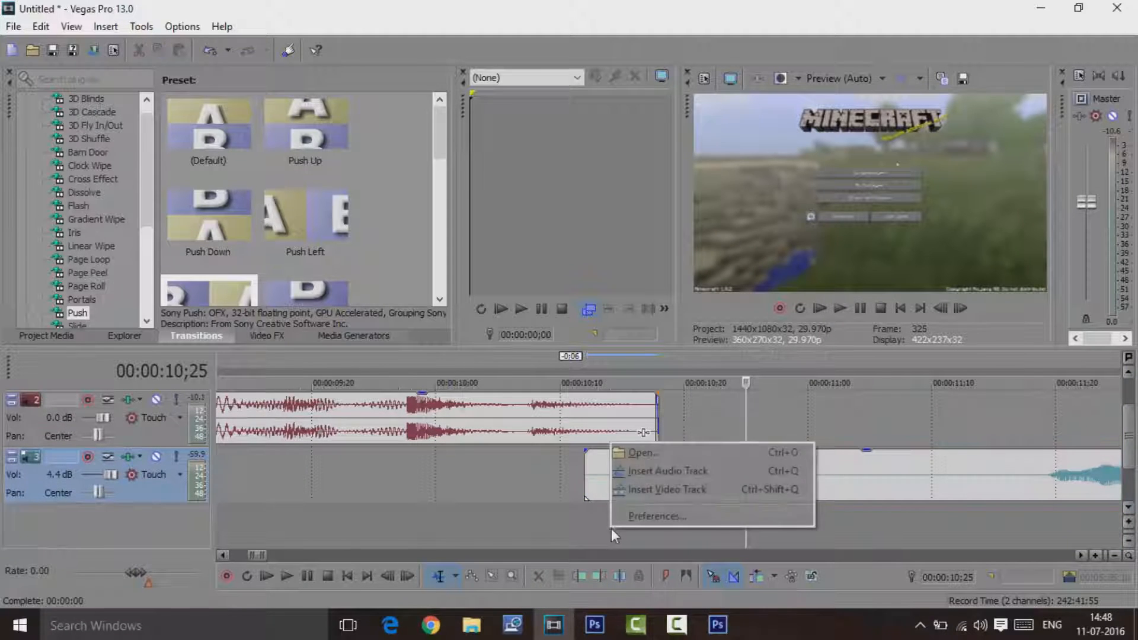
pyautogui.click(631, 470)
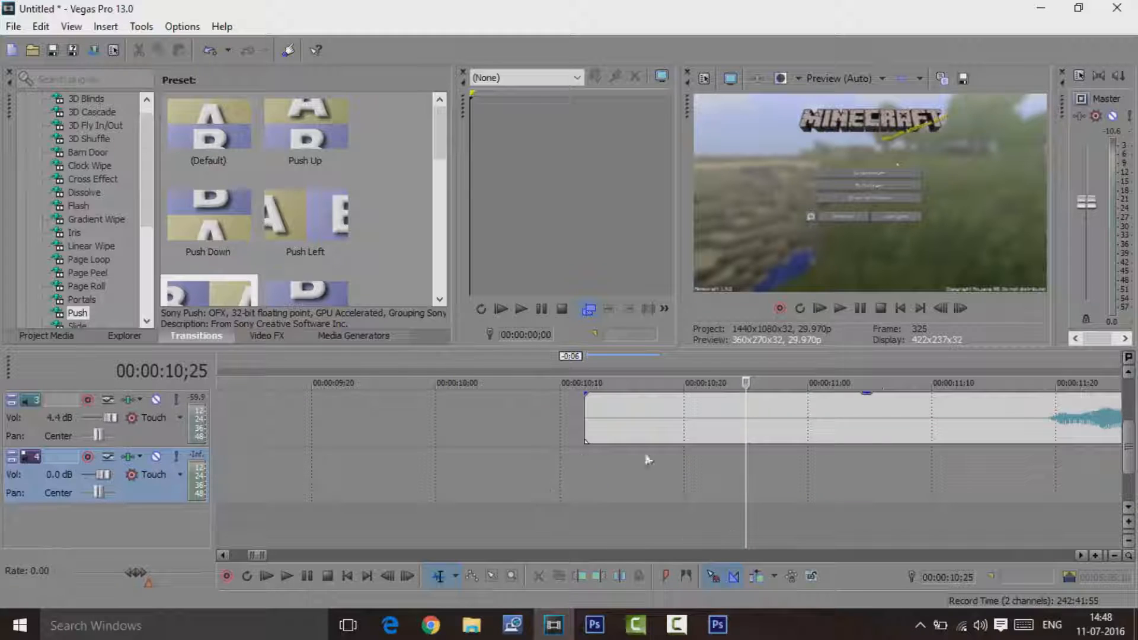
# Add the woosh sound effect MP3 to the new audio track and move it back to about the start of the Push transition
pyautogui.moveTo(1130, 445); pyautogui.dragTo(1132, 394)
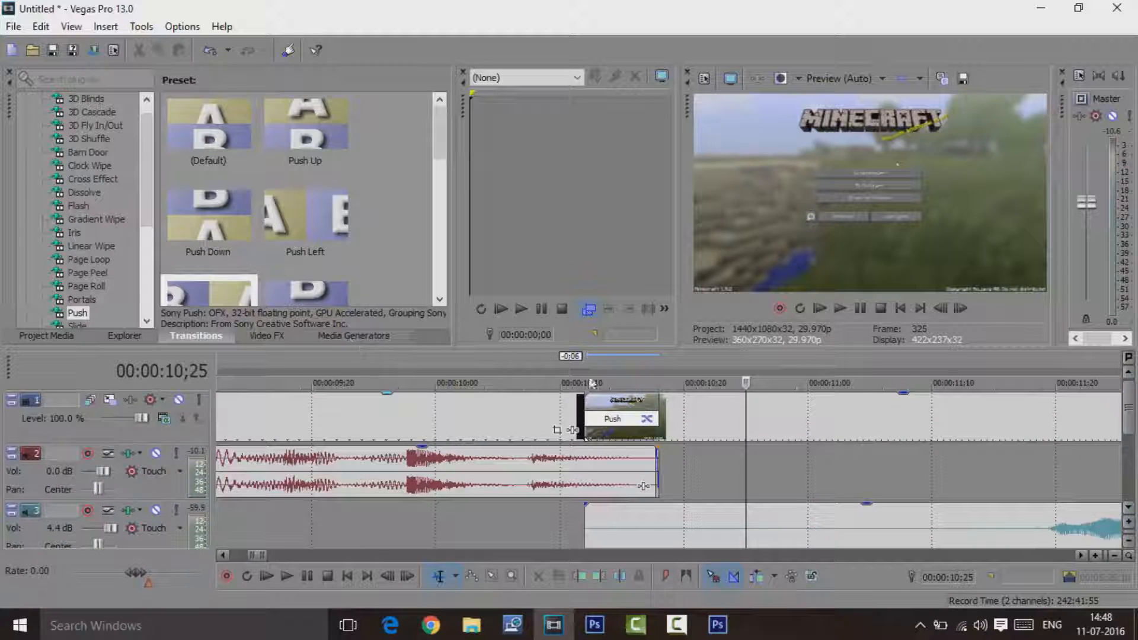
pyautogui.click(47, 335)
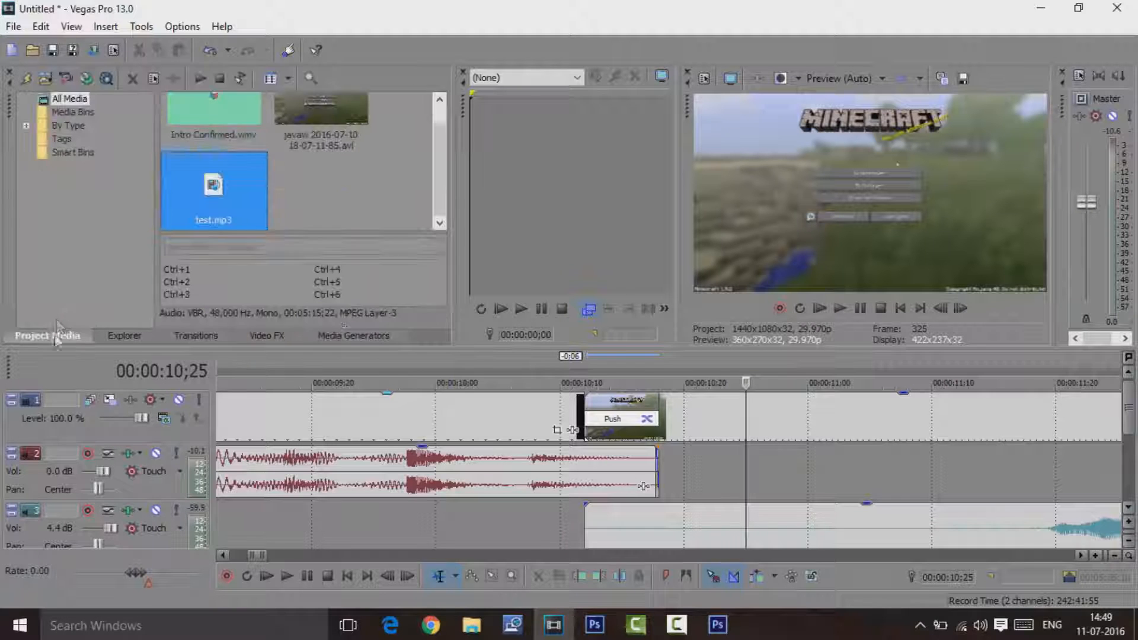
pyautogui.click(33, 51)
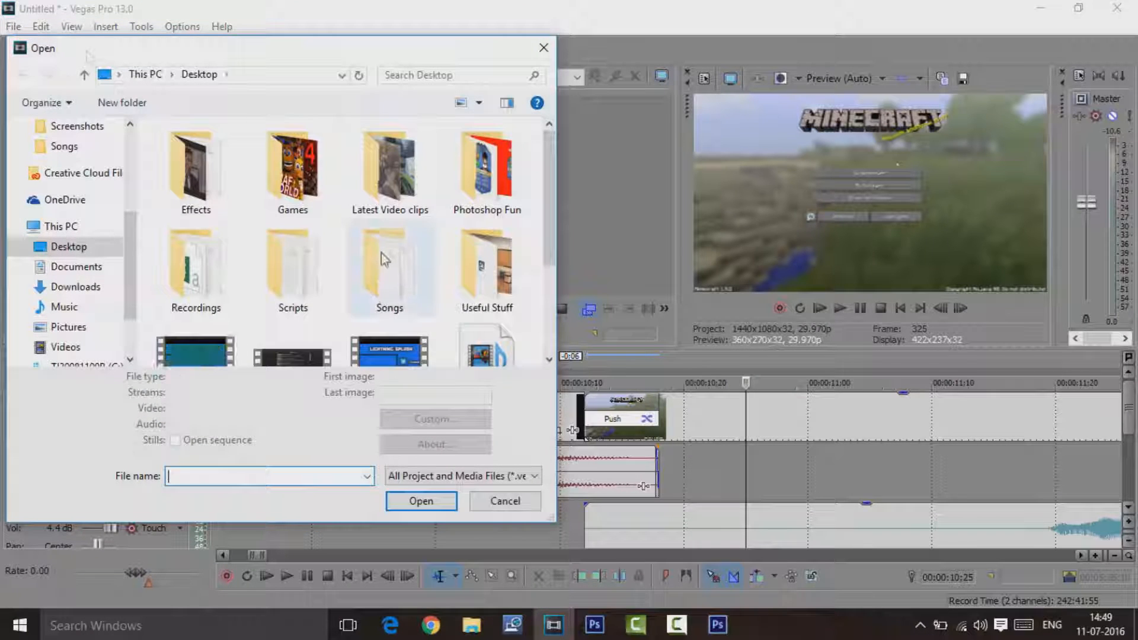
pyautogui.scroll(-2, 381, 253)
pyautogui.doubleClick(386, 178)
pyautogui.doubleClick(277, 327)
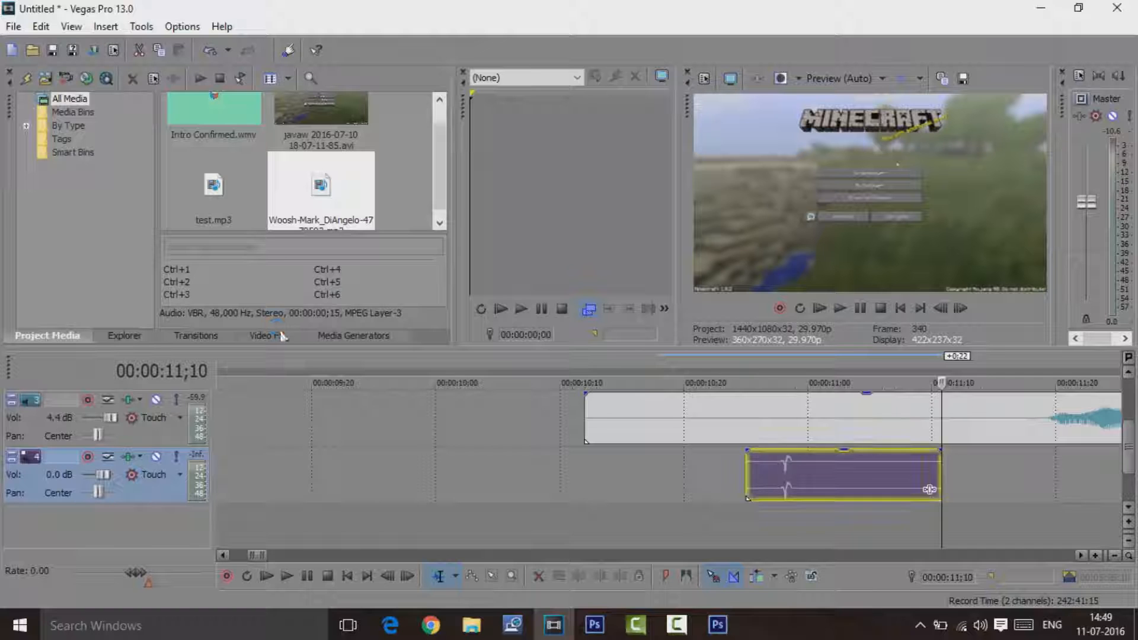
pyautogui.moveTo(813, 487); pyautogui.dragTo(645, 490)
# Add a marker named Transition at the start of the Push transition, at 00:00:10;12
pyautogui.scroll(2, 1133, 427)
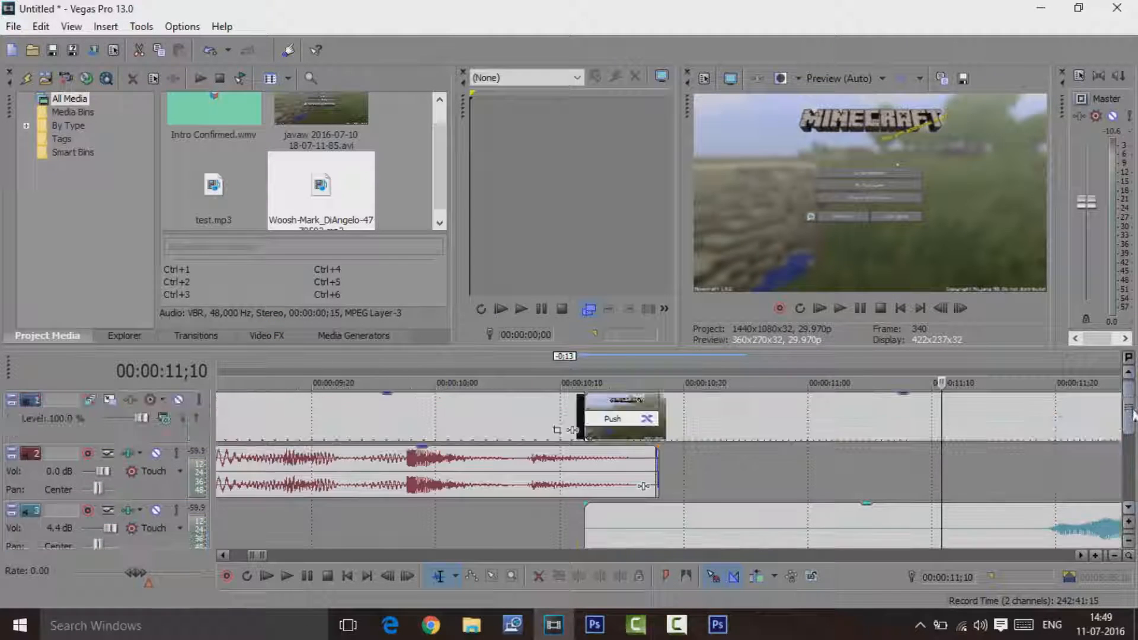
pyautogui.scroll(-1, 1133, 412)
pyautogui.scroll(1, 1133, 409)
pyautogui.click(684, 456)
pyautogui.click(586, 452)
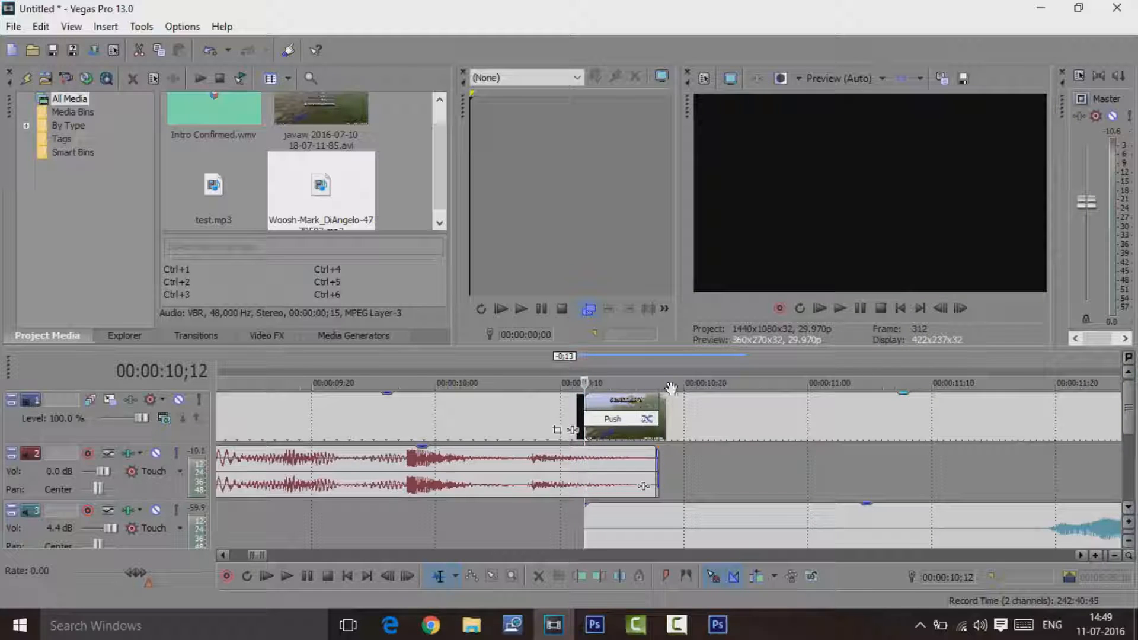
pyautogui.press('m')
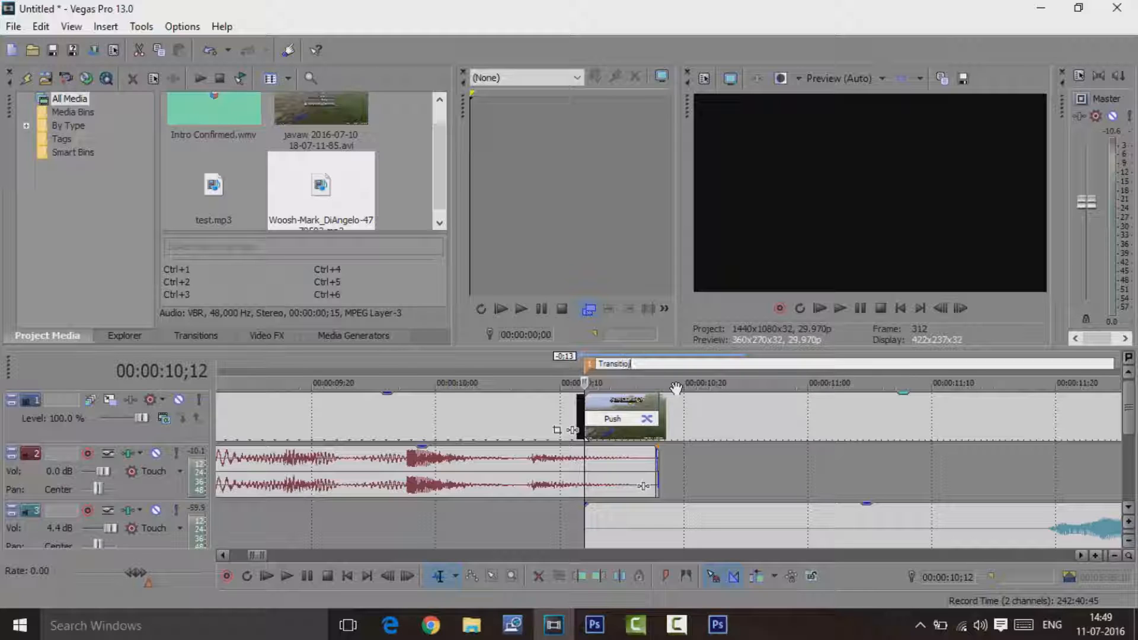
pyautogui.write('Transition')
pyautogui.press('Return')
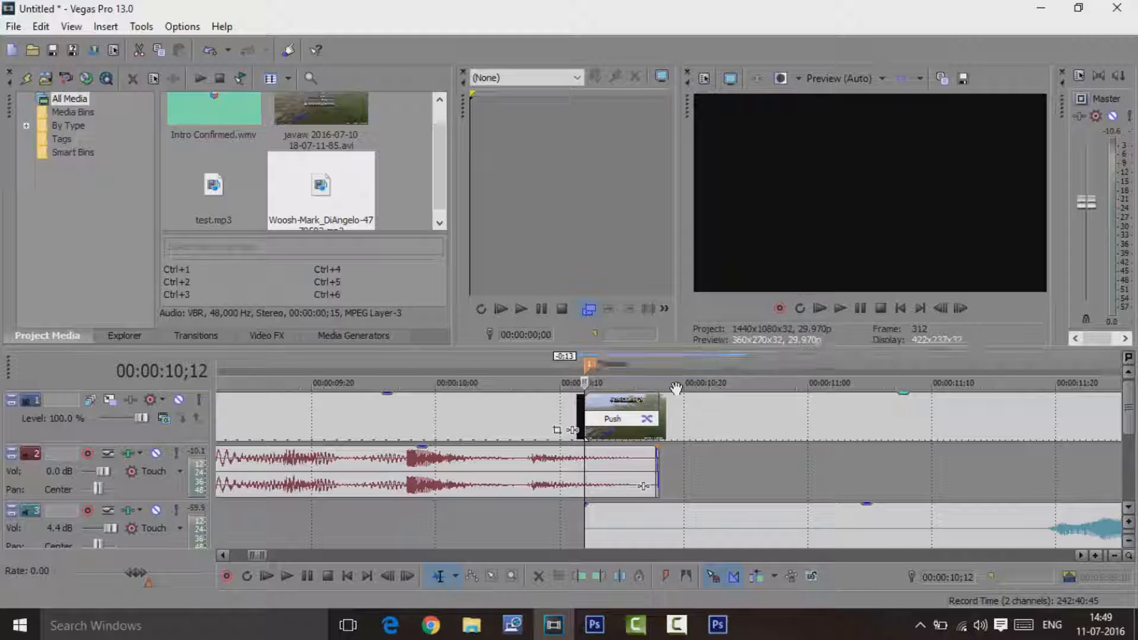
# Align the start of the woosh sound effect with the Transition marker and play back the transition with its sound
pyautogui.moveTo(1132, 415); pyautogui.dragTo(1133, 441)
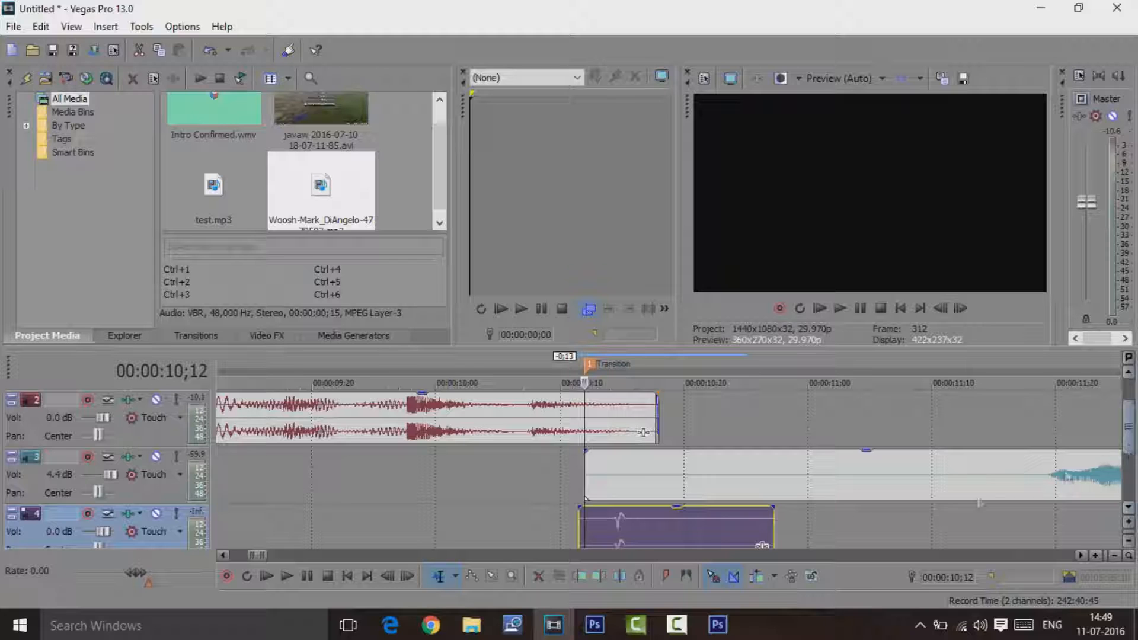
pyautogui.moveTo(625, 538)
pyautogui.mouseDown()
pyautogui.moveTo(674, 536)
pyautogui.moveTo(634, 538)
pyautogui.mouseUp()
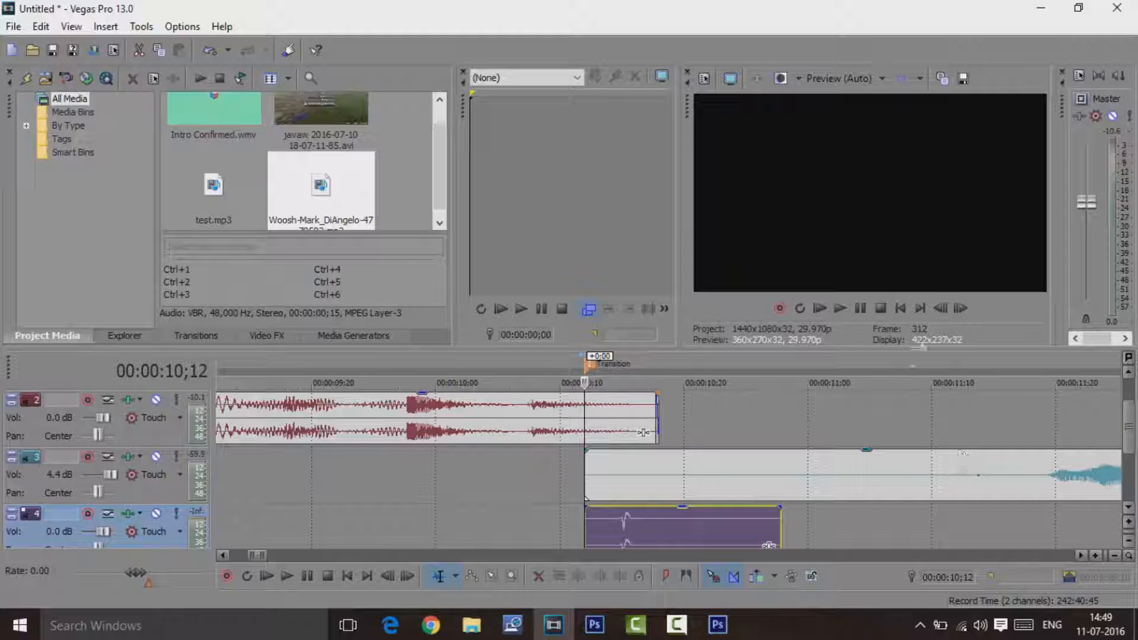
pyautogui.click(841, 310)
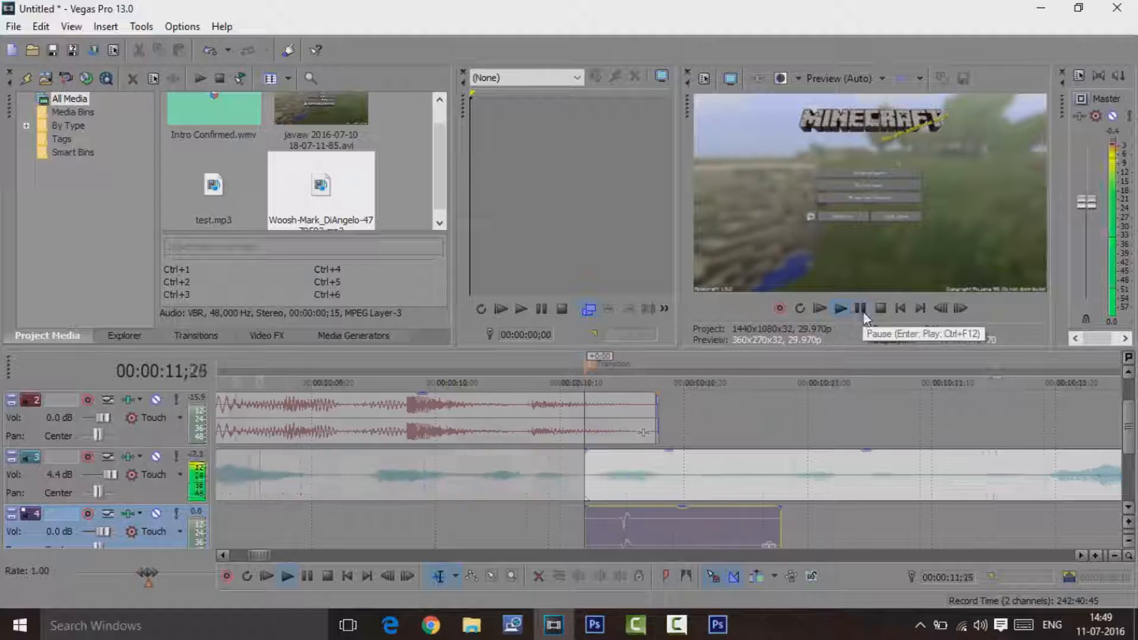
pyautogui.click(860, 308)
pyautogui.scroll(-5, 1019, 483)
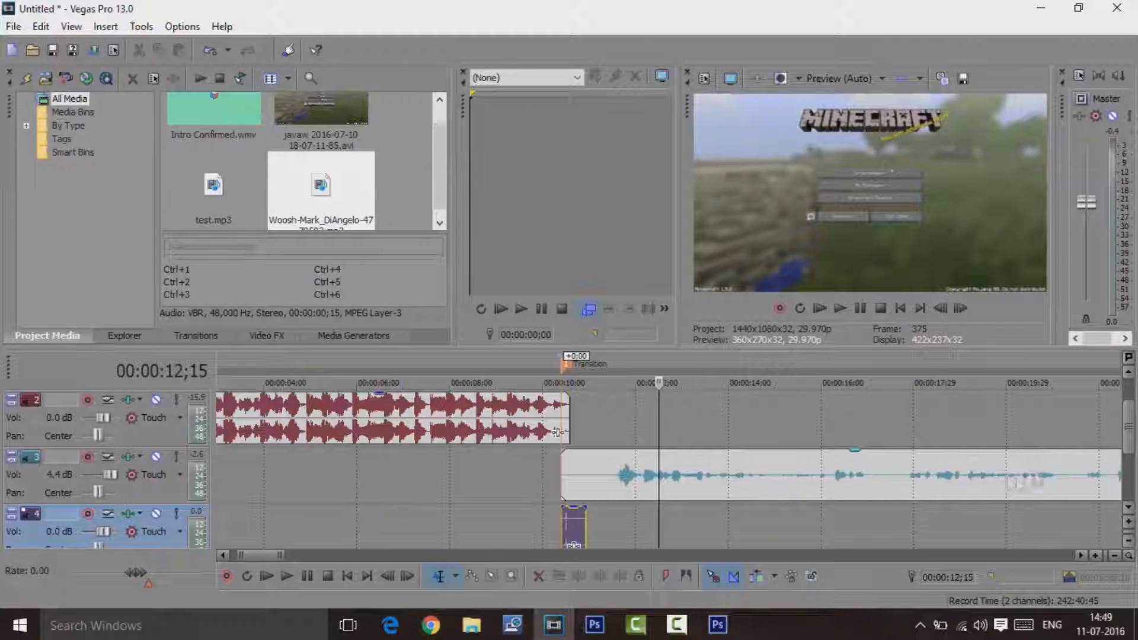
pyautogui.scroll(2, 1114, 444)
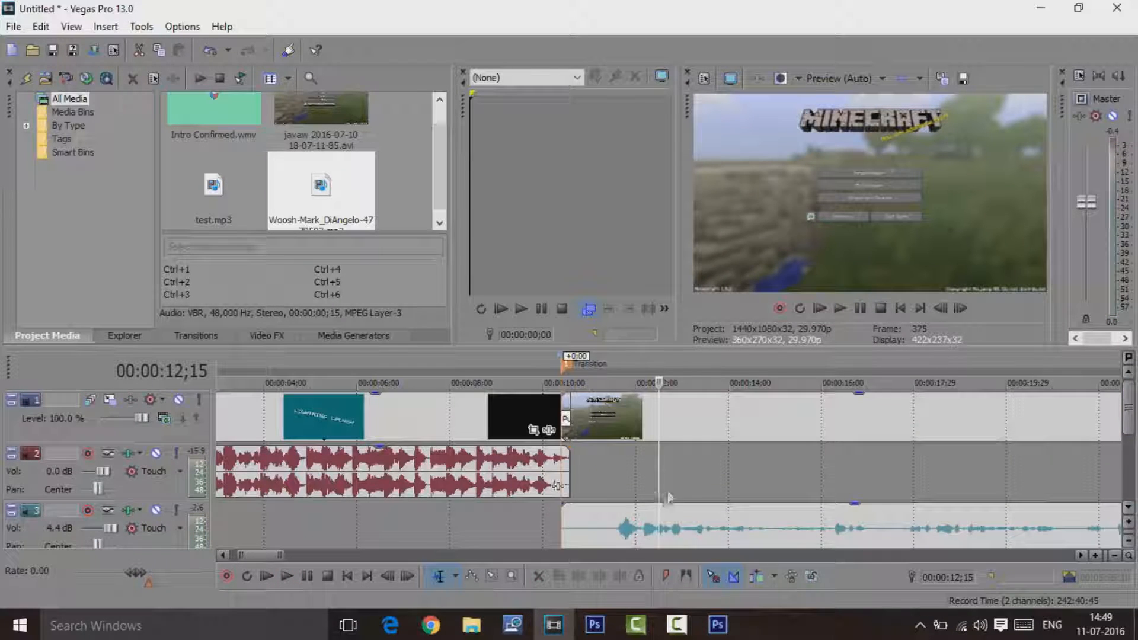
# Play back the end of the intro and the Push transition with its woosh sound from about 00:00:07;22
pyautogui.moveTo(659, 490); pyautogui.dragTo(436, 491)
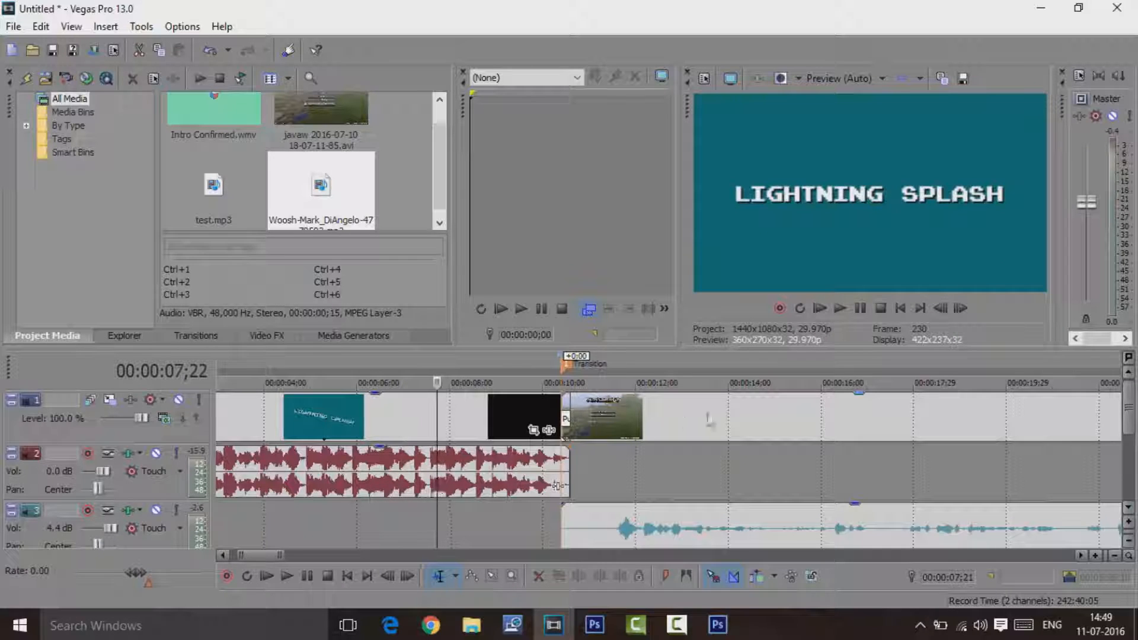
pyautogui.click(839, 308)
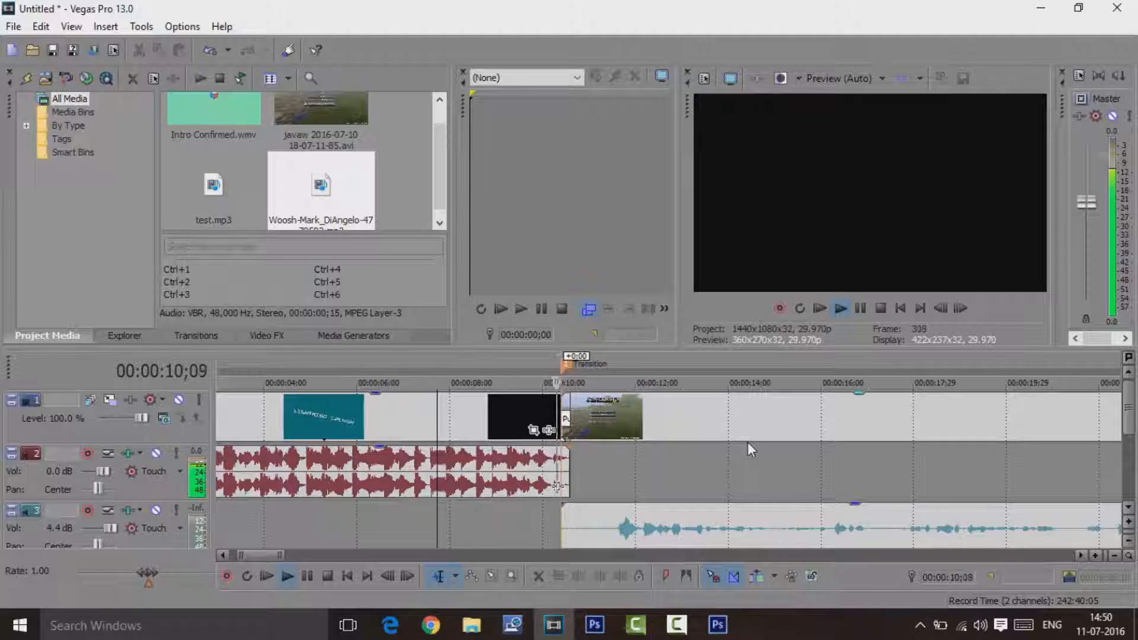
pyautogui.click(866, 312)
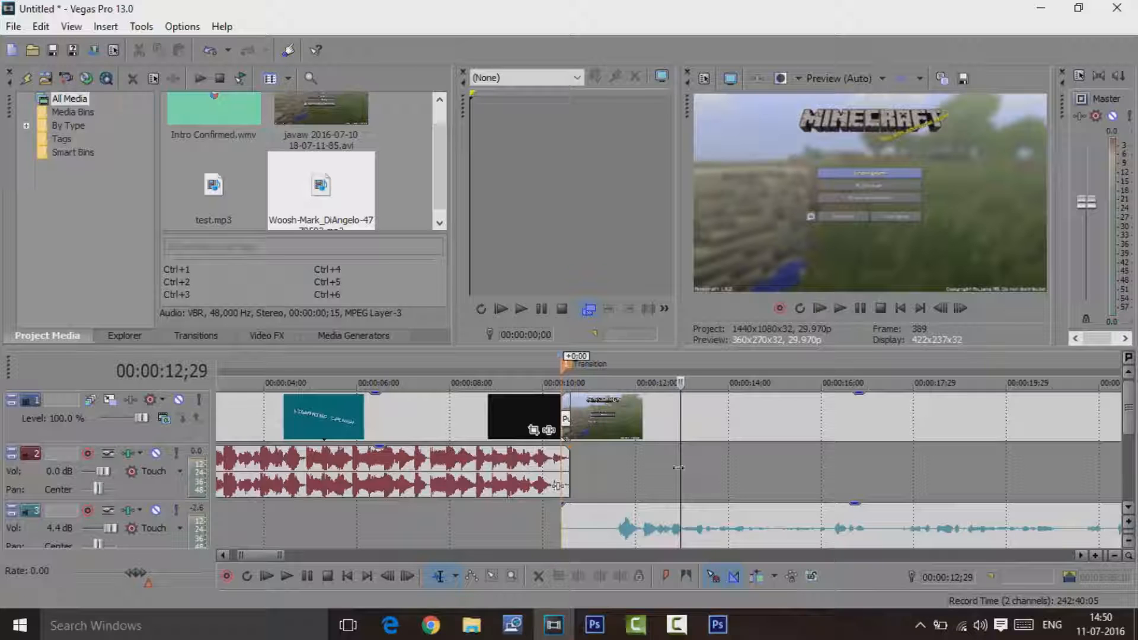
# Play the gameplay footage after the transition and find the moment around 00:00:50 where the player passes the yellow ring
pyautogui.click(845, 308)
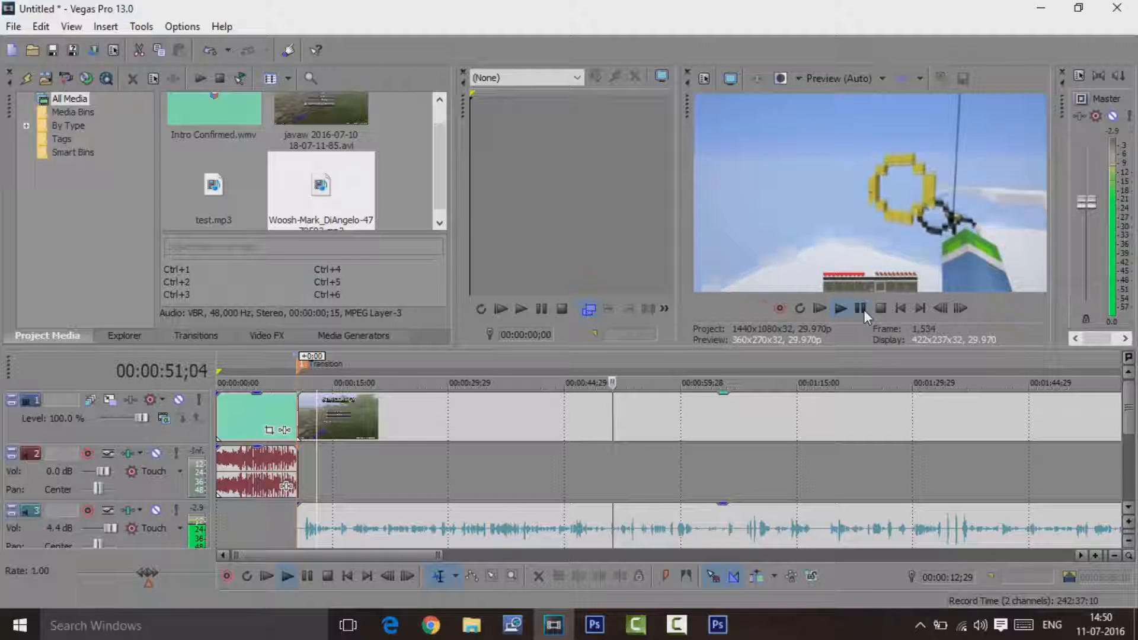
pyautogui.click(860, 309)
pyautogui.moveTo(613, 470); pyautogui.dragTo(601, 470)
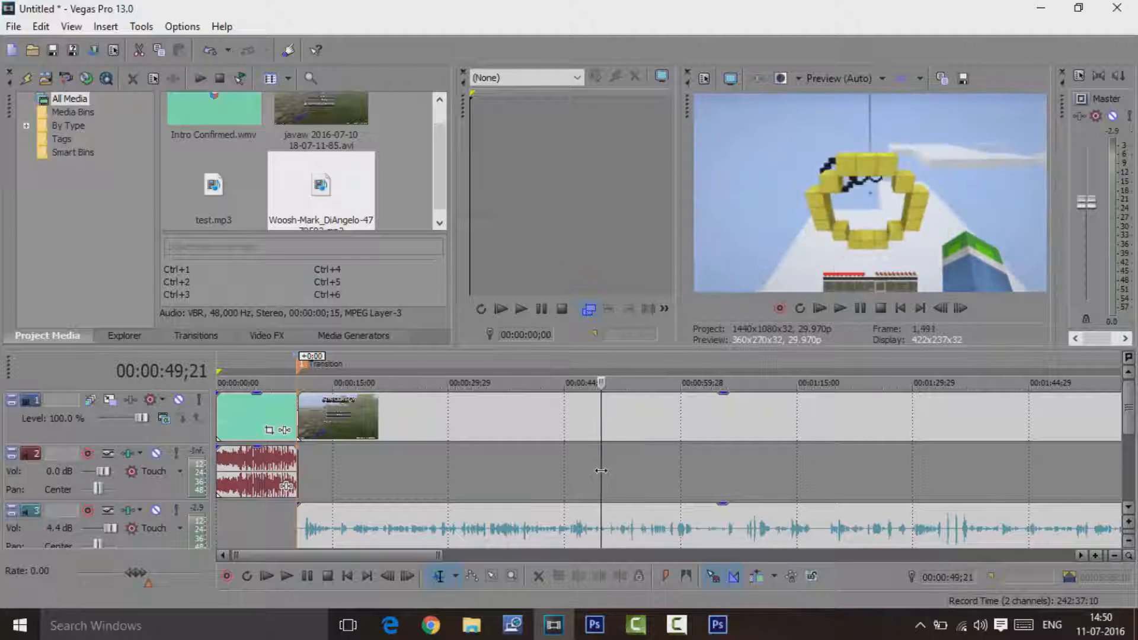
pyautogui.click(839, 308)
pyautogui.click(859, 308)
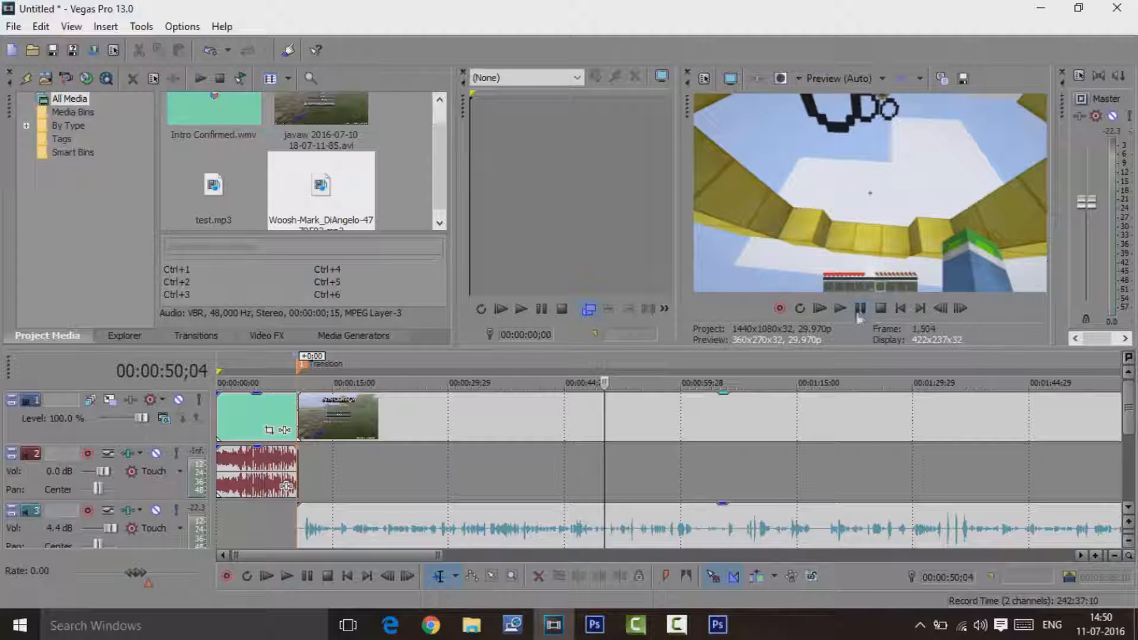
pyautogui.click(934, 307)
pyautogui.click(935, 308)
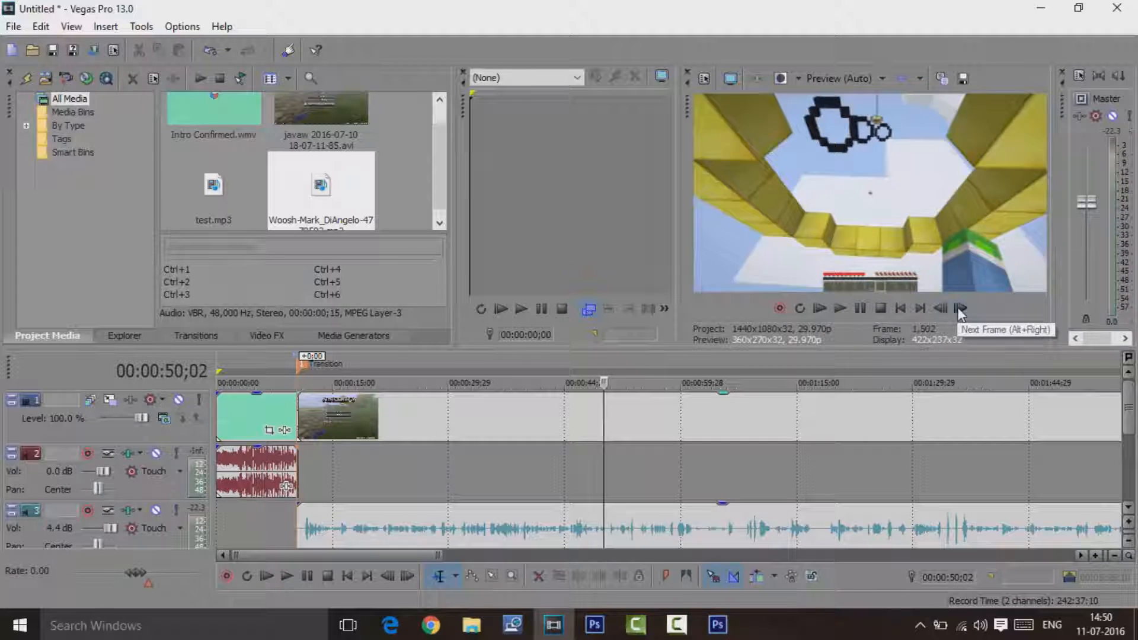
# Step frame by frame between 00:00:50;02 and 00:00:50;07 to examine the exact frame where the view suddenly changes
pyautogui.click(958, 307)
pyautogui.click(958, 308)
pyautogui.click(958, 308)
pyautogui.click(958, 308)
pyautogui.click(959, 307)
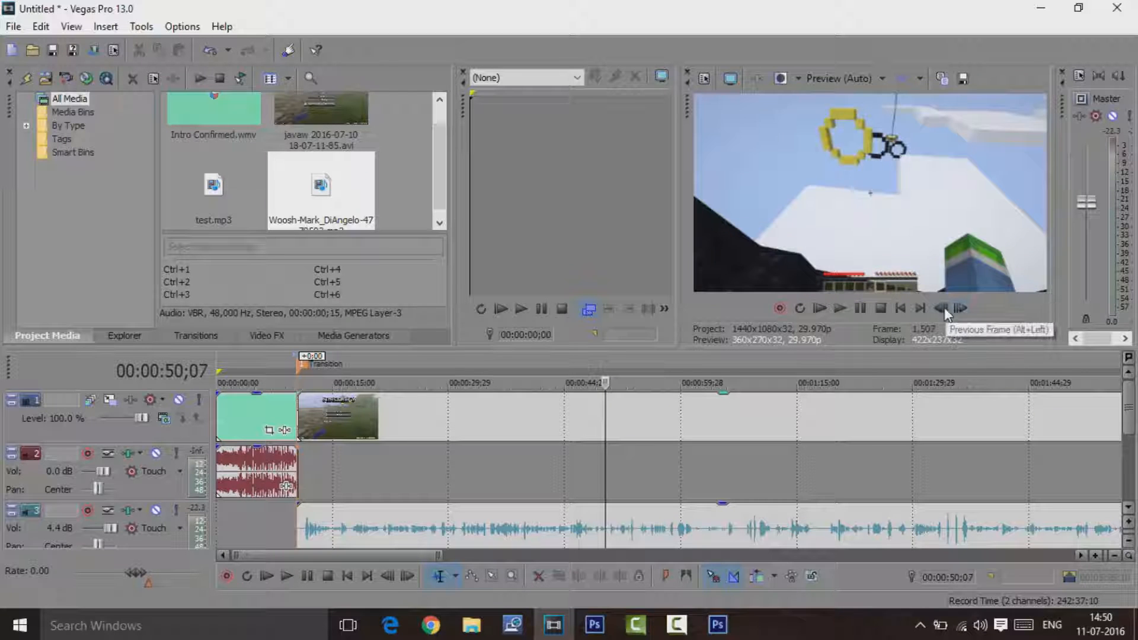
pyautogui.click(941, 308)
pyautogui.click(942, 308)
pyautogui.click(942, 307)
pyautogui.click(955, 308)
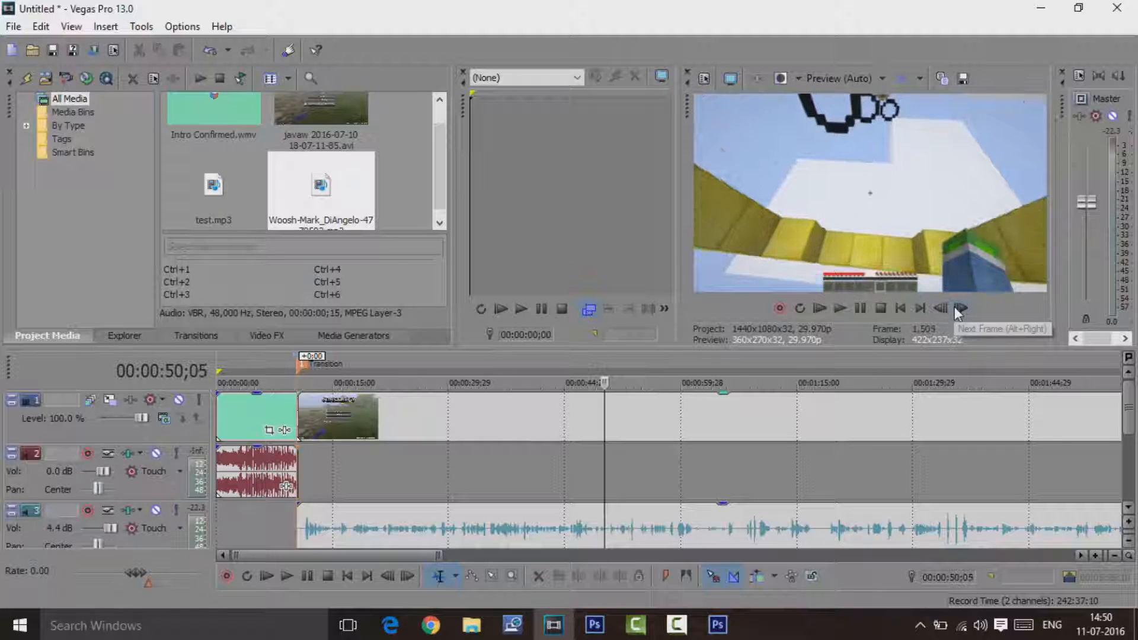
pyautogui.click(956, 307)
pyautogui.click(955, 308)
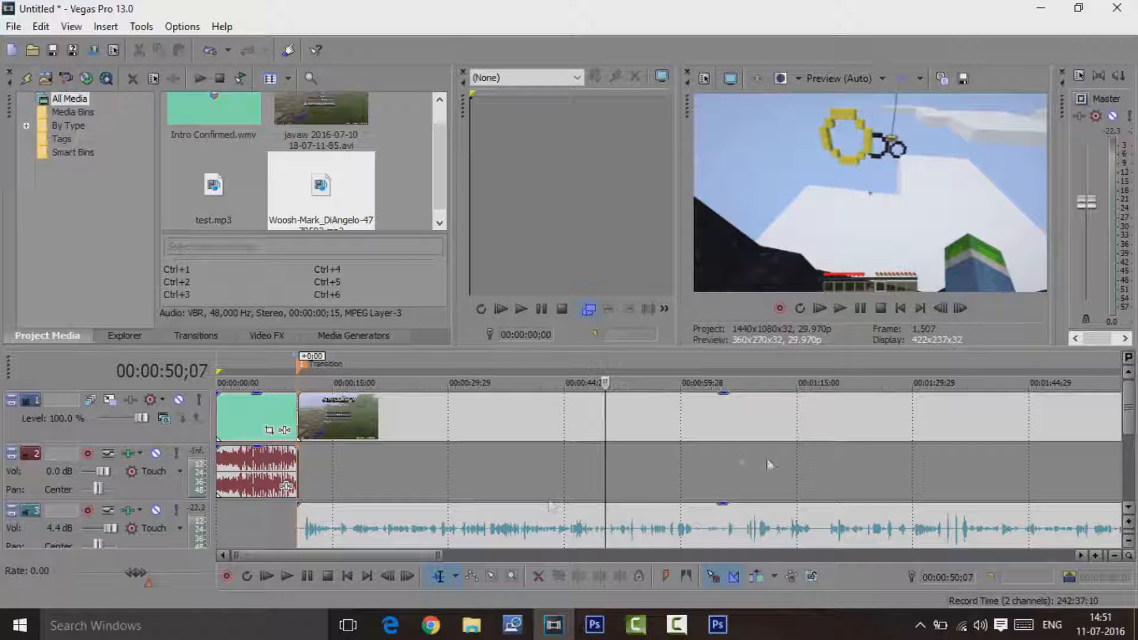
# Examine the frames following 00:00:50;07 one by one up to about 00:00:50;19, then back to 00:00:50;11
pyautogui.click(957, 309)
pyautogui.click(957, 309)
pyautogui.click(957, 310)
pyautogui.click(956, 309)
pyautogui.click(956, 310)
pyautogui.click(956, 309)
pyautogui.click(956, 310)
pyautogui.click(956, 309)
pyautogui.click(956, 309)
pyautogui.click(956, 309)
pyautogui.click(956, 309)
pyautogui.click(956, 309)
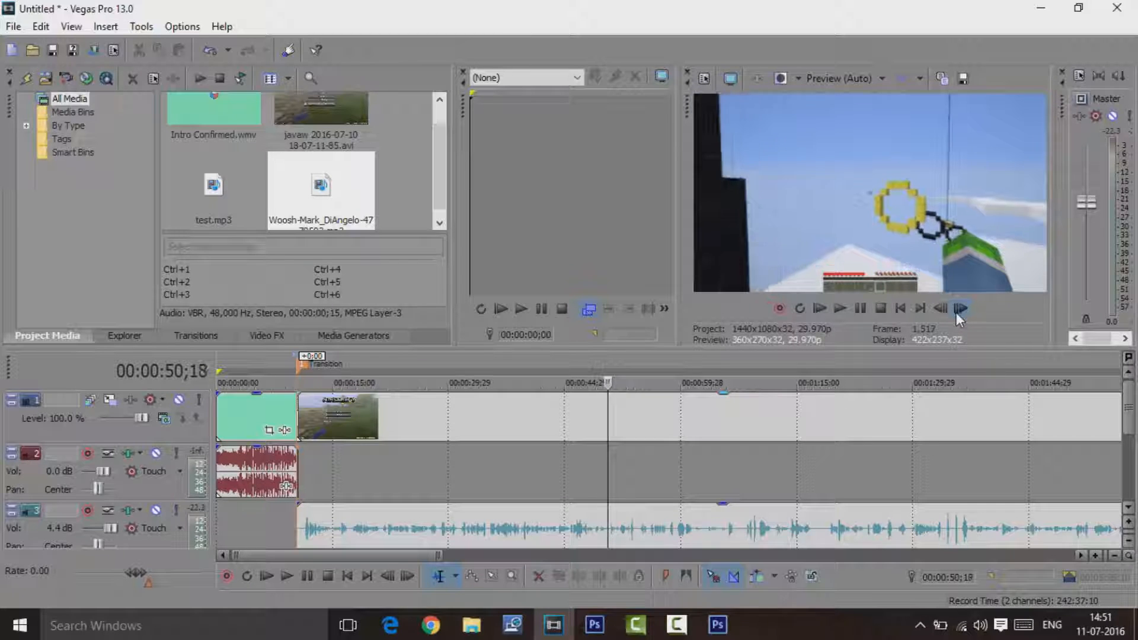
pyautogui.click(956, 309)
pyautogui.click(940, 308)
pyautogui.doubleClick(940, 309)
pyautogui.doubleClick(940, 308)
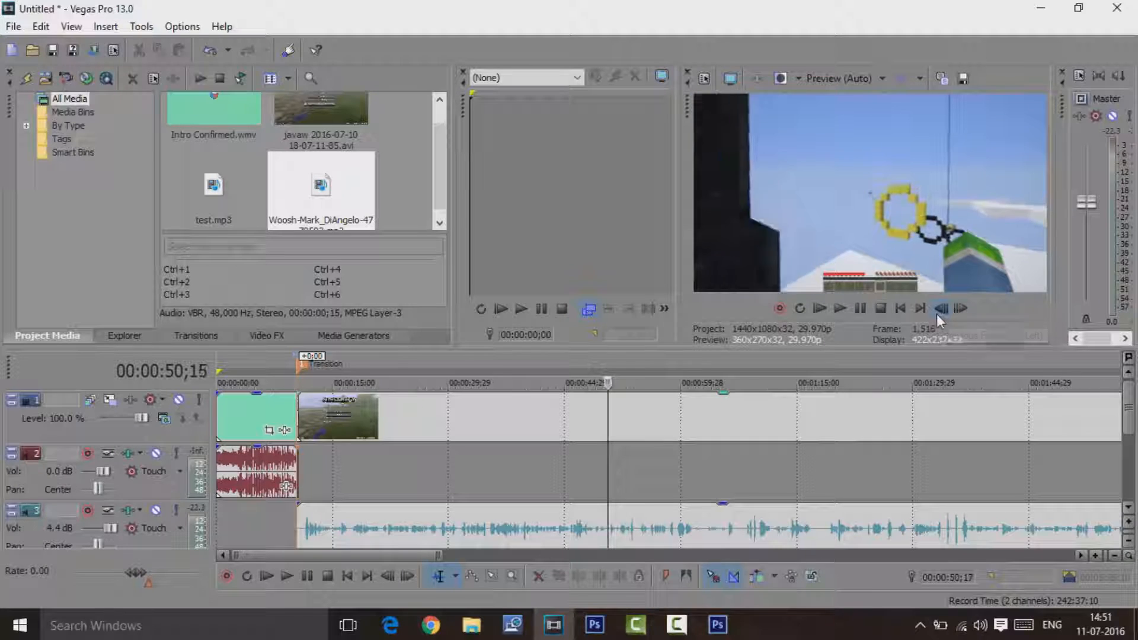
pyautogui.doubleClick(940, 309)
pyautogui.doubleClick(940, 308)
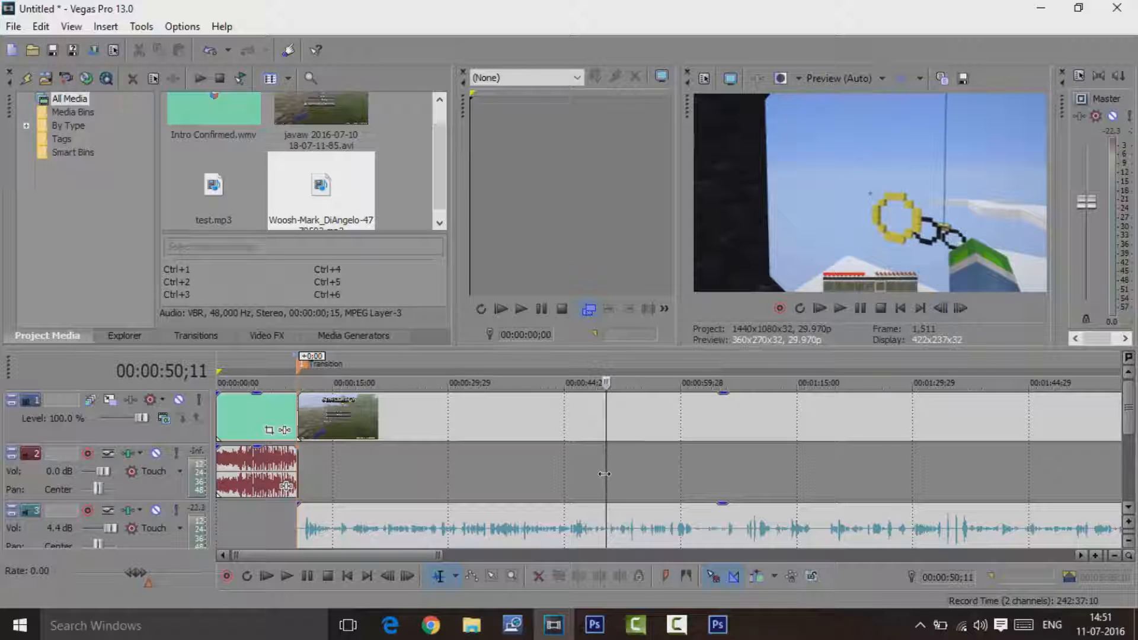
# Replay the ring scene from about 00:00:49;11 and place the playhead on the frame at 00:00:50;07
pyautogui.moveTo(604, 473); pyautogui.dragTo(598, 473)
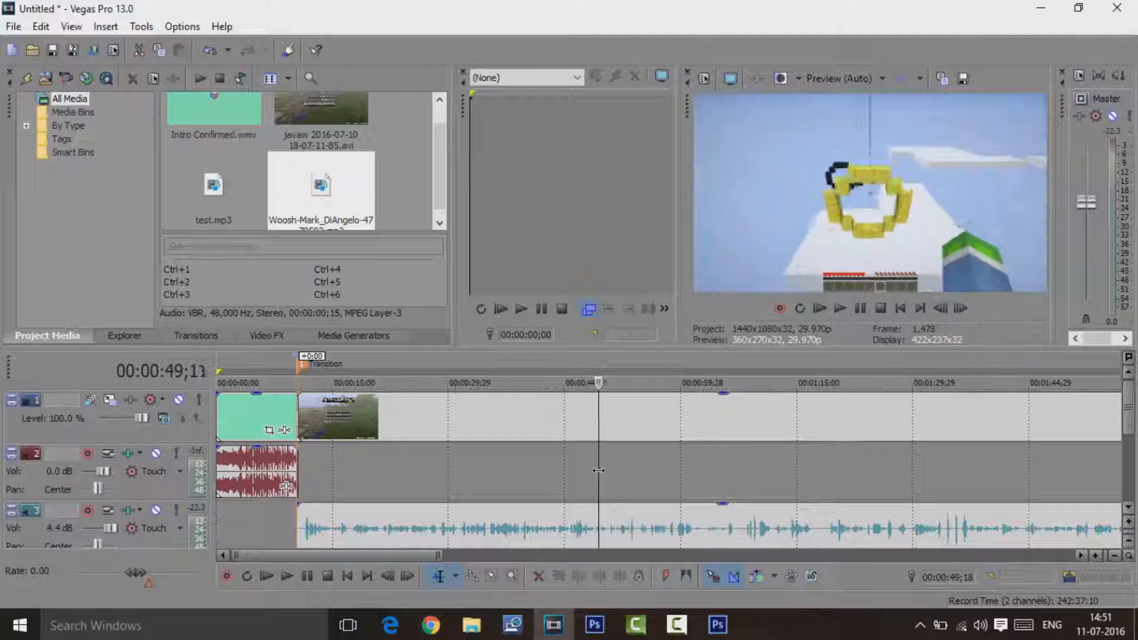
pyautogui.click(841, 308)
pyautogui.click(860, 308)
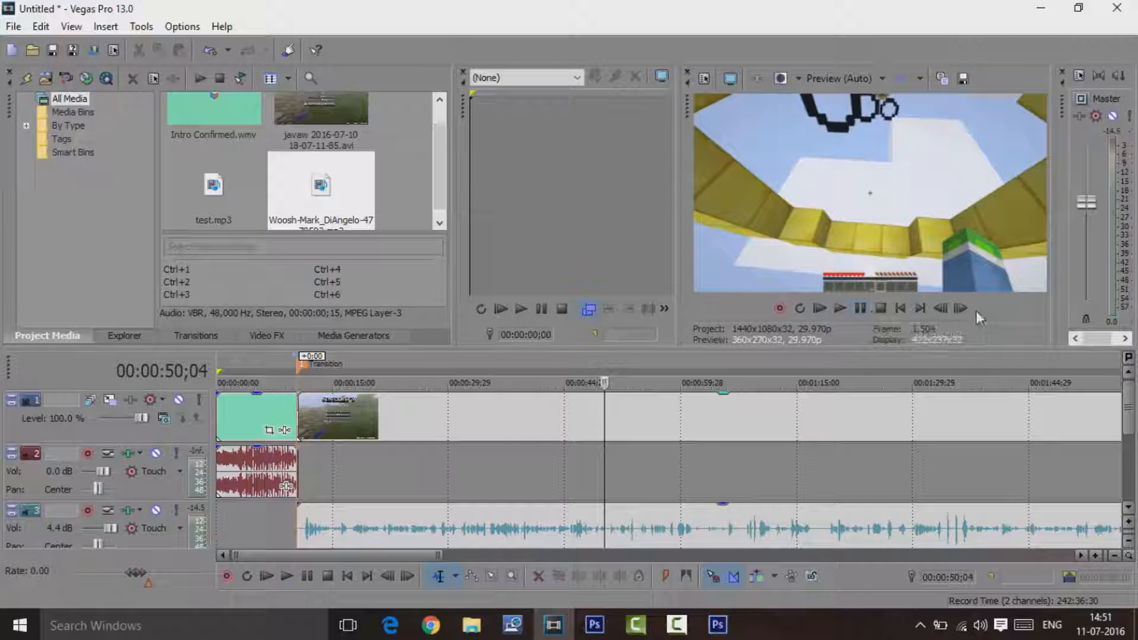
pyautogui.click(959, 308)
pyautogui.click(959, 309)
pyautogui.click(958, 312)
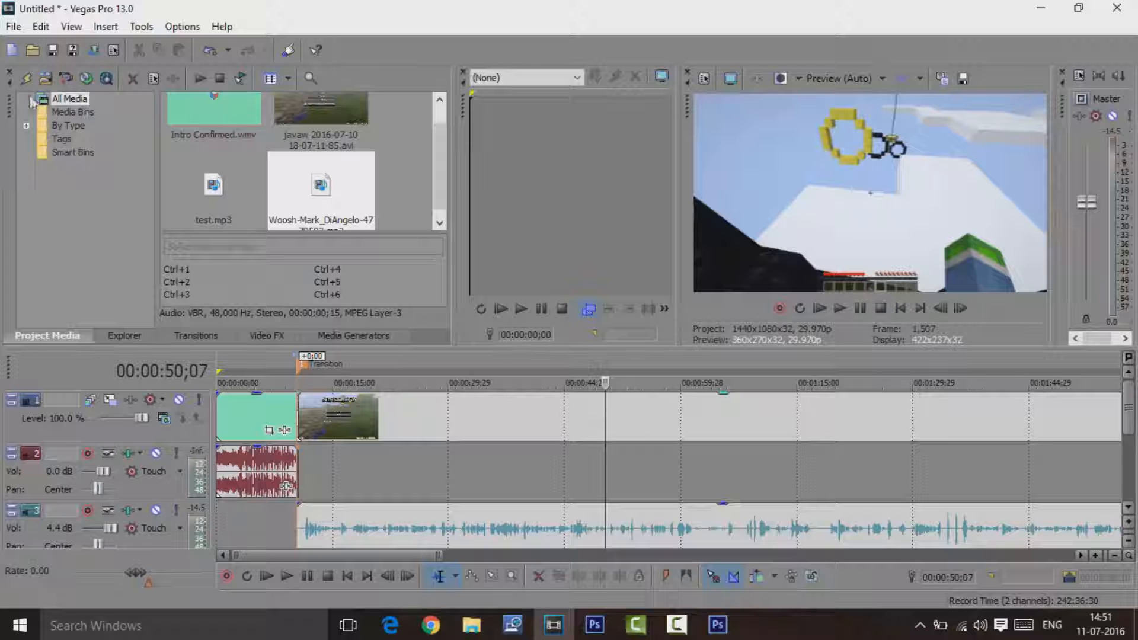
# Add Punch Sound Effect from the Songs folder to audio track 4 at 00:00:50;07
pyautogui.click(35, 52)
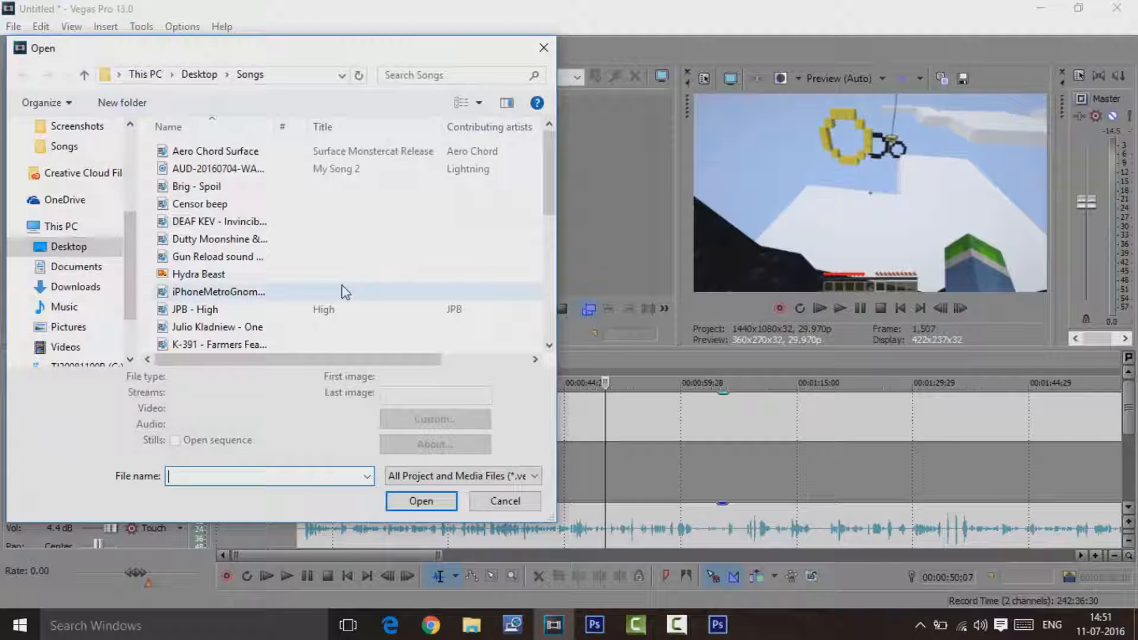
pyautogui.scroll(-1, 332, 299)
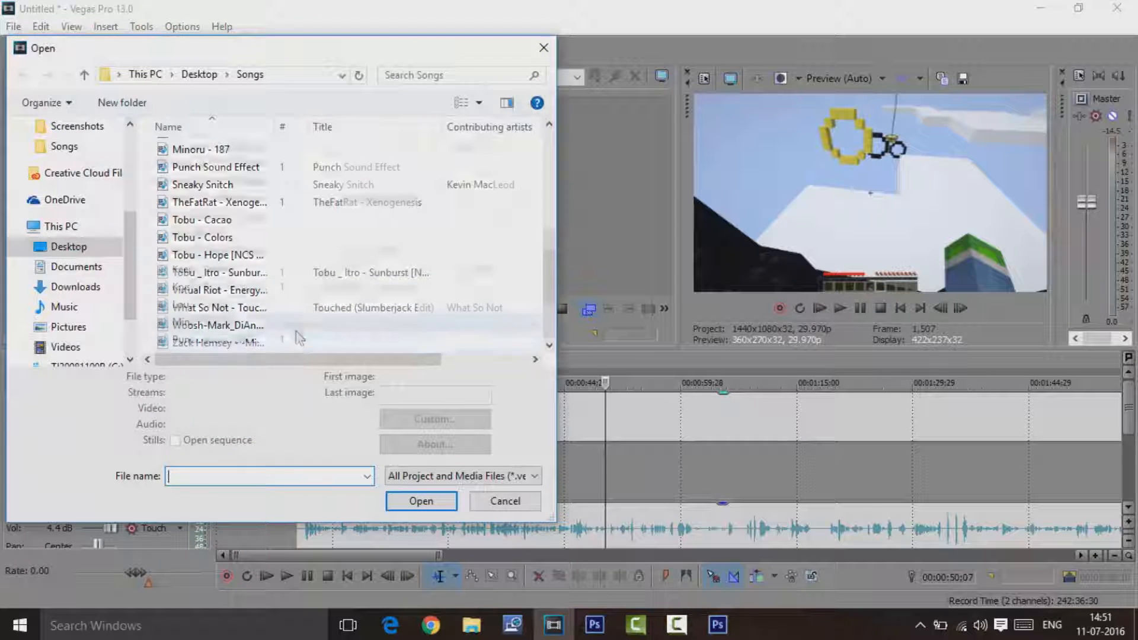
pyautogui.scroll(5, 299, 326)
pyautogui.scroll(-4, 263, 299)
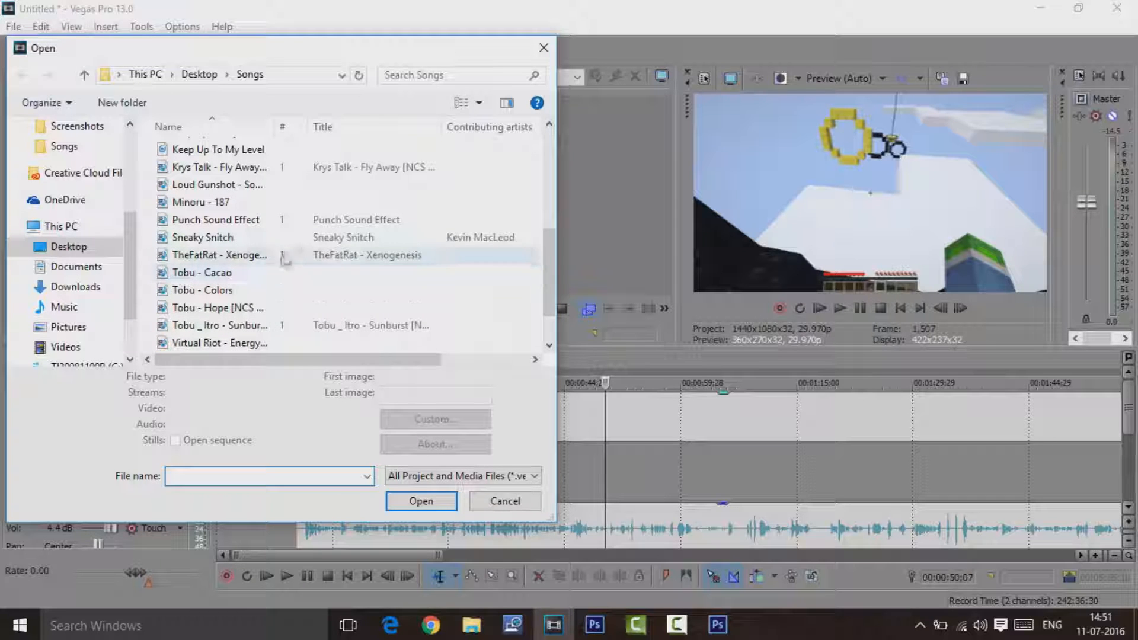
pyautogui.doubleClick(288, 219)
pyautogui.scroll(5, 628, 475)
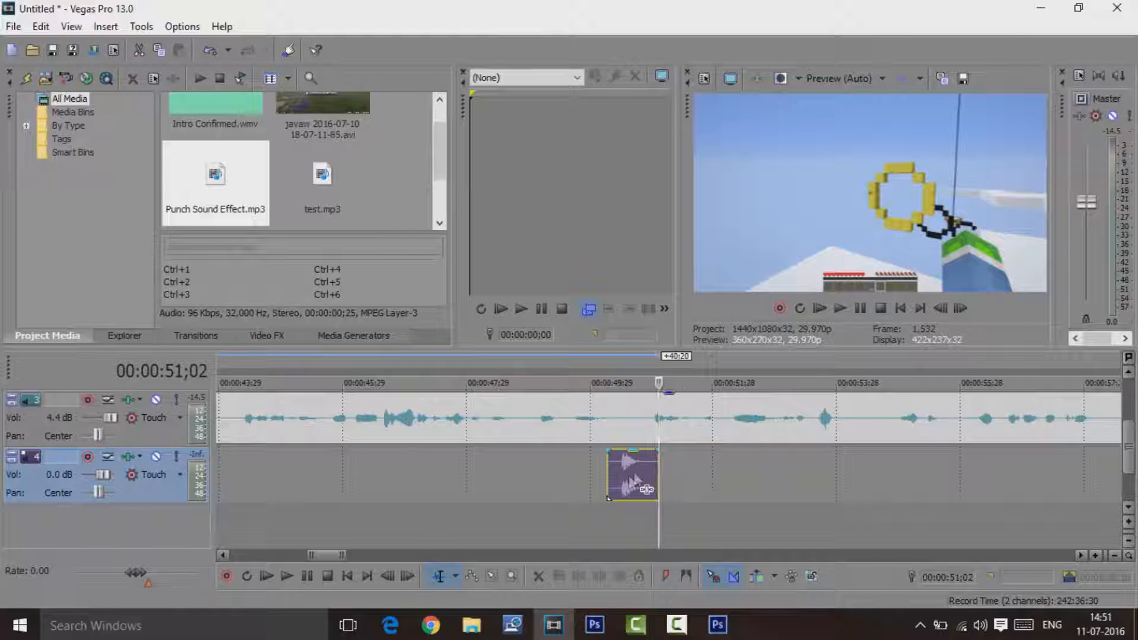
# Play back the ring scene with the punch sound effect from about 00:00:49;27
pyautogui.moveTo(657, 538); pyautogui.dragTo(592, 507)
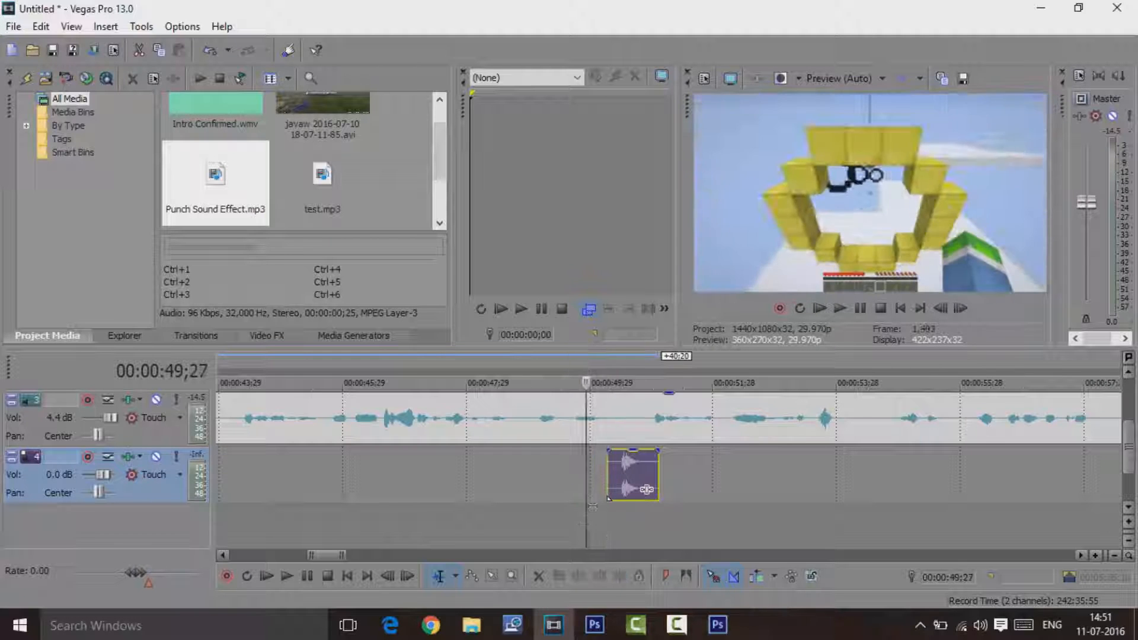
pyautogui.click(842, 309)
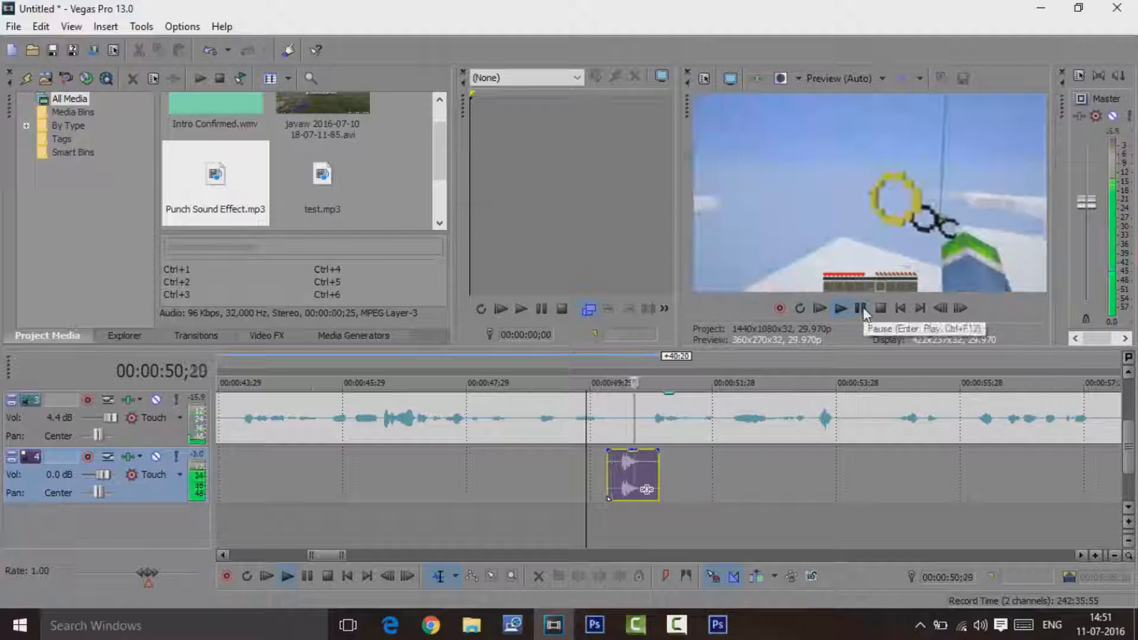
# Move the punch sound effect slightly earlier so the start of its waveform burst lines up with the frame at 00:00:50;07
pyautogui.moveTo(666, 538); pyautogui.dragTo(605, 520)
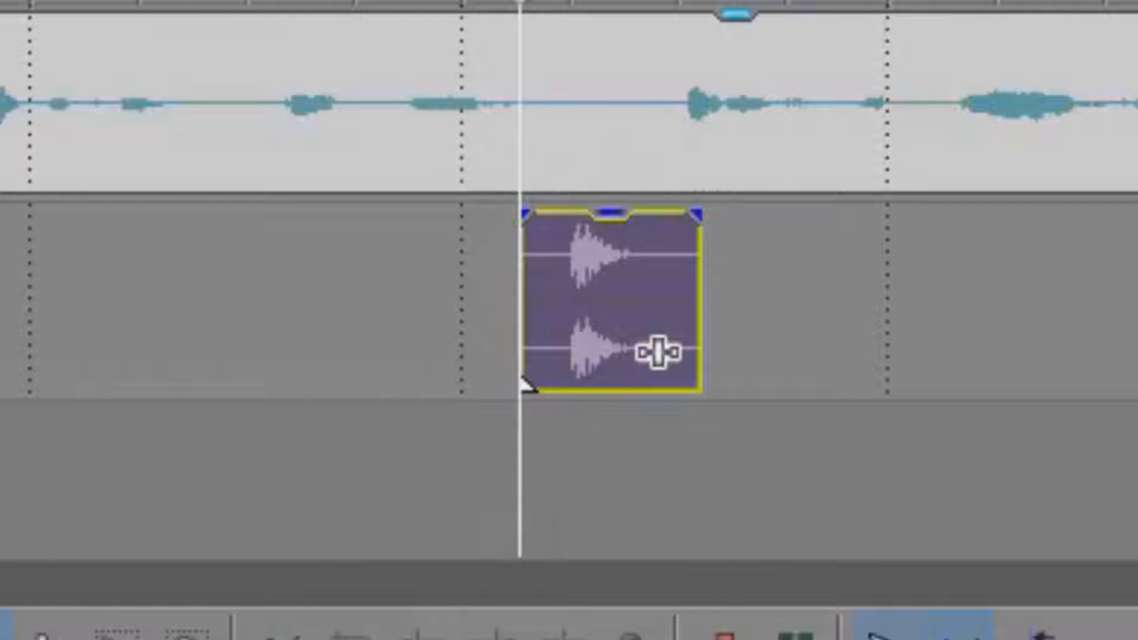
pyautogui.moveTo(515, 462); pyautogui.dragTo(496, 462)
pyautogui.press('Right')
pyautogui.press('Right')
pyautogui.press('Right')
pyautogui.press('Right')
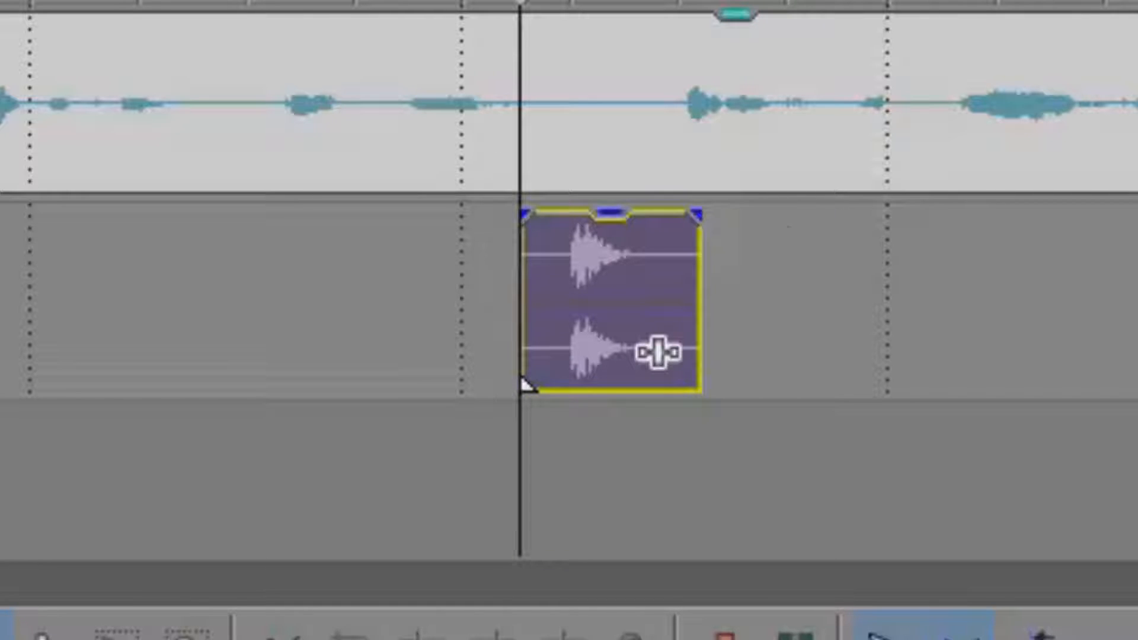
pyautogui.moveTo(665, 291); pyautogui.dragTo(652, 299)
pyautogui.moveTo(626, 297); pyautogui.dragTo(633, 297)
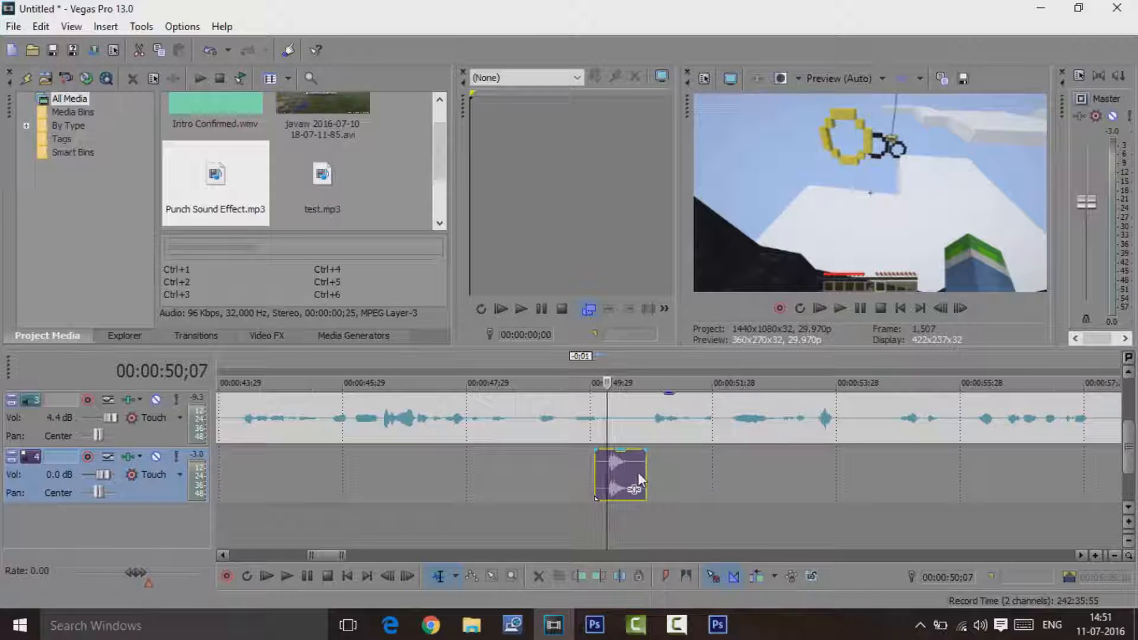
# Play back the repositioned punch sound effect with the footage from about 00:00:49;22 to 00:00:52;13
pyautogui.moveTo(638, 479); pyautogui.dragTo(606, 525)
pyautogui.scroll(-5, 687, 499)
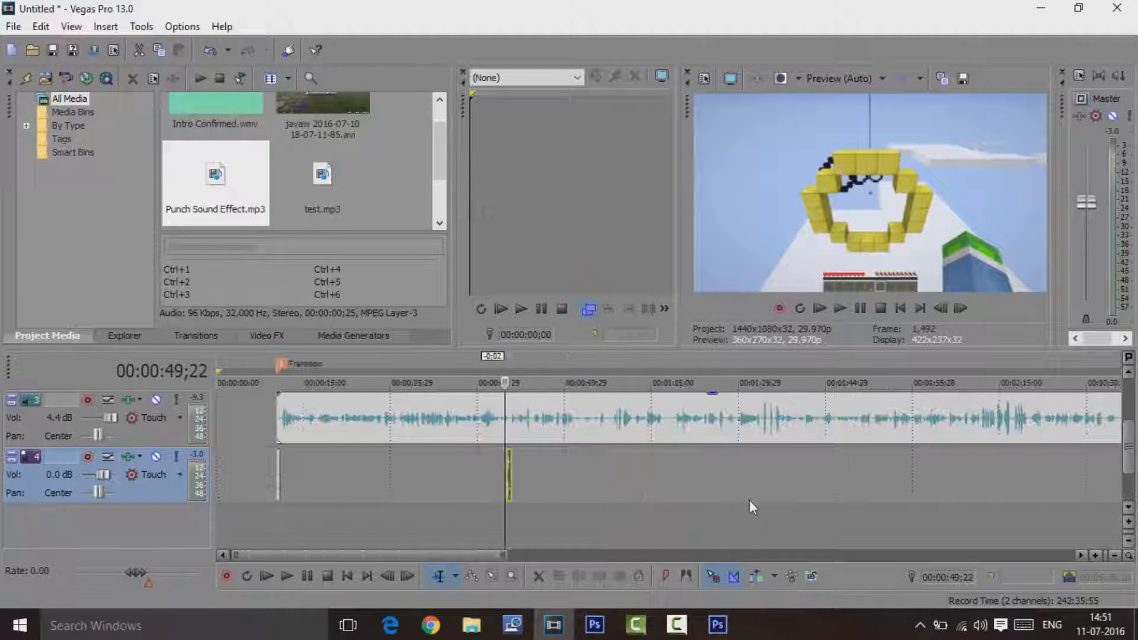
pyautogui.click(840, 307)
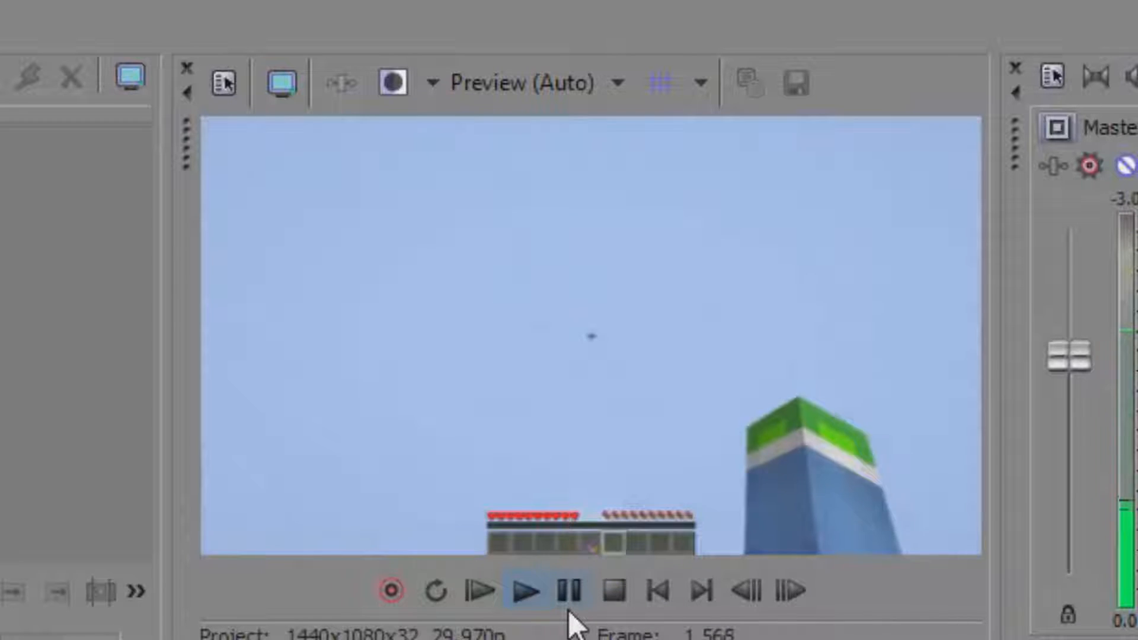
pyautogui.click(568, 590)
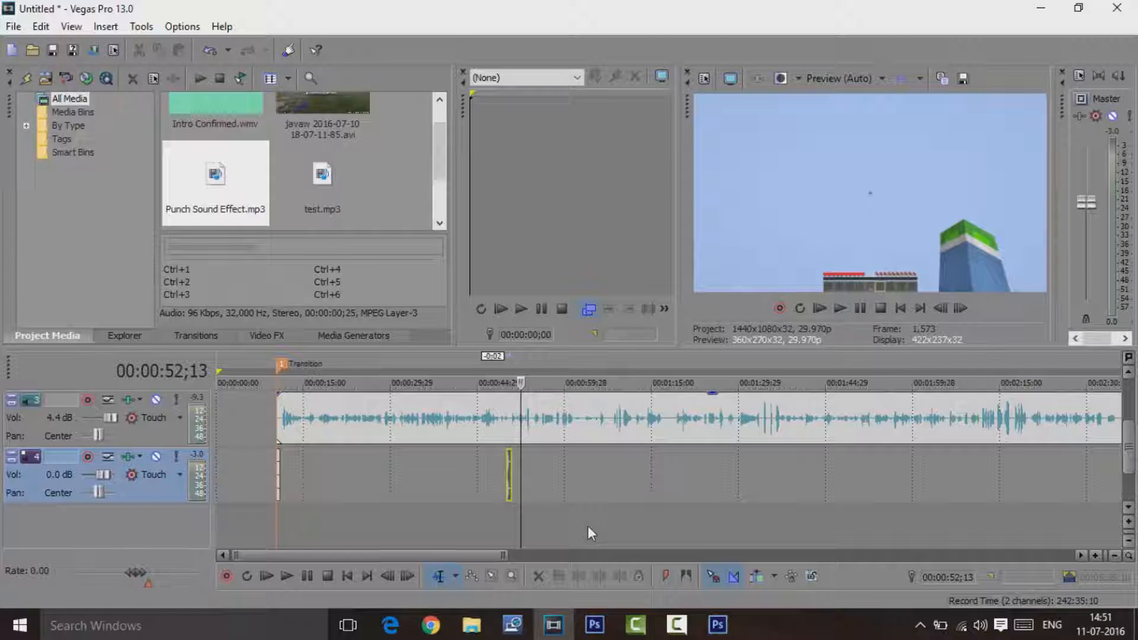
# Play the gameplay after 00:00:52;13 and examine the passage around 00:00:59;15 to 00:01:00;04 to find where to cut
pyautogui.scroll(2, 1130, 453)
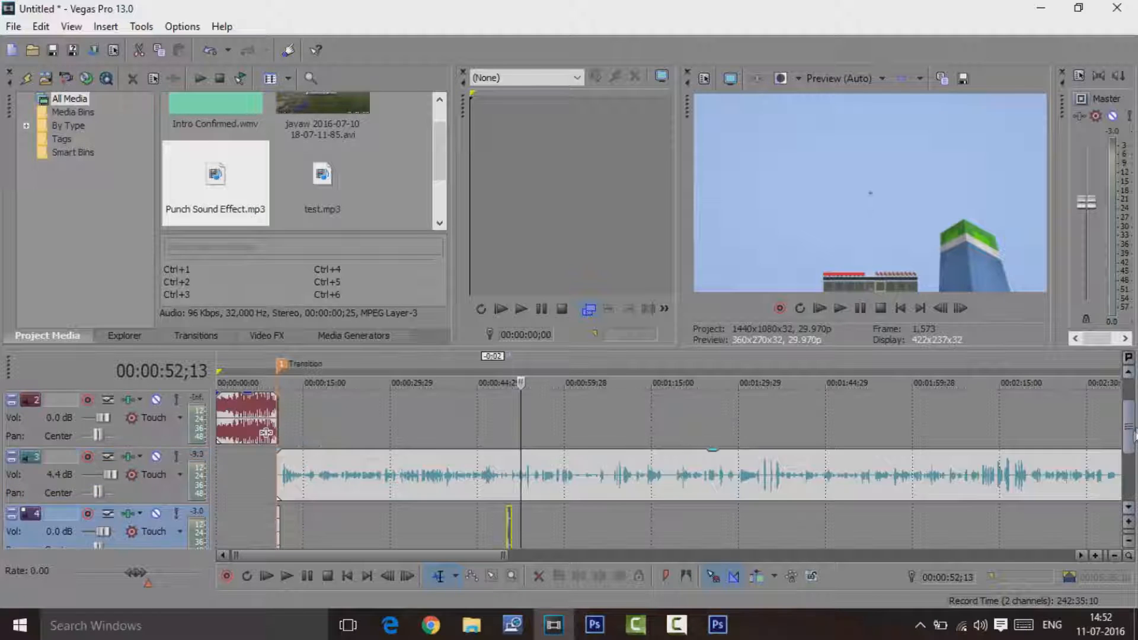
pyautogui.scroll(-2, 1133, 471)
pyautogui.moveTo(1133, 471); pyautogui.dragTo(1133, 408)
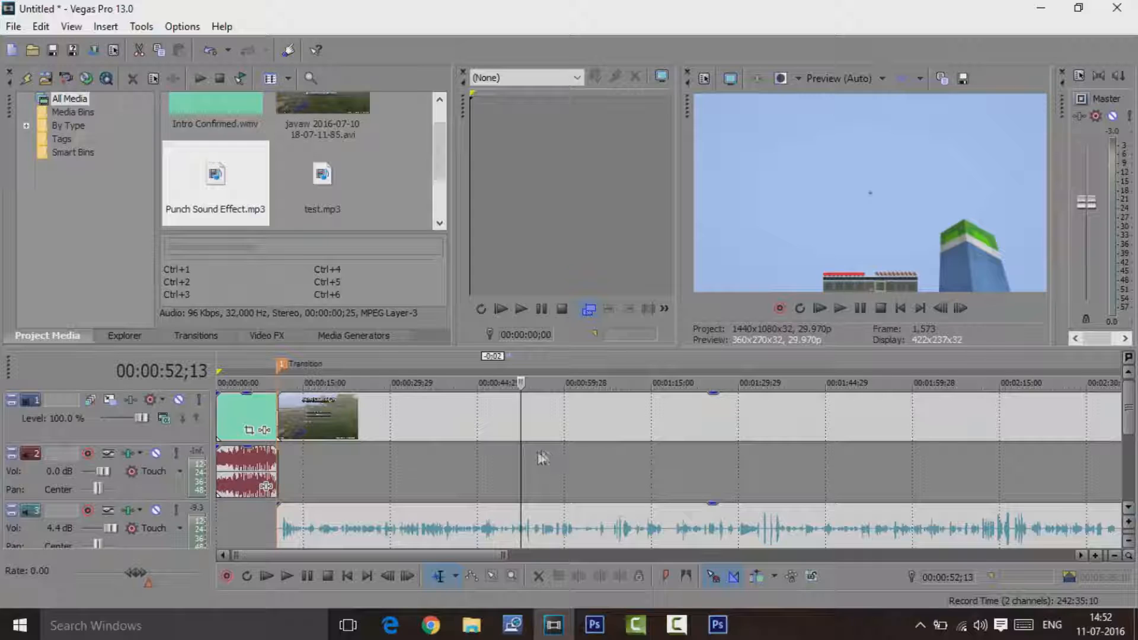
pyautogui.moveTo(521, 456)
pyautogui.mouseDown()
pyautogui.moveTo(631, 457)
pyautogui.moveTo(532, 462)
pyautogui.mouseUp()
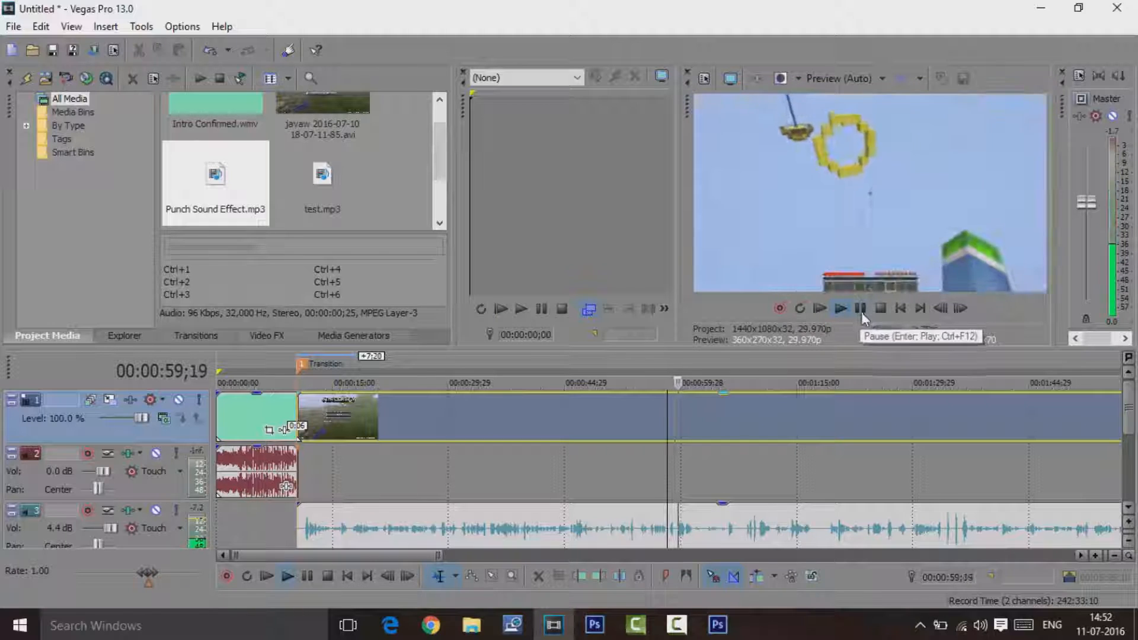
pyautogui.click(863, 311)
pyautogui.moveTo(681, 485); pyautogui.dragTo(676, 484)
pyautogui.scroll(3, 848, 514)
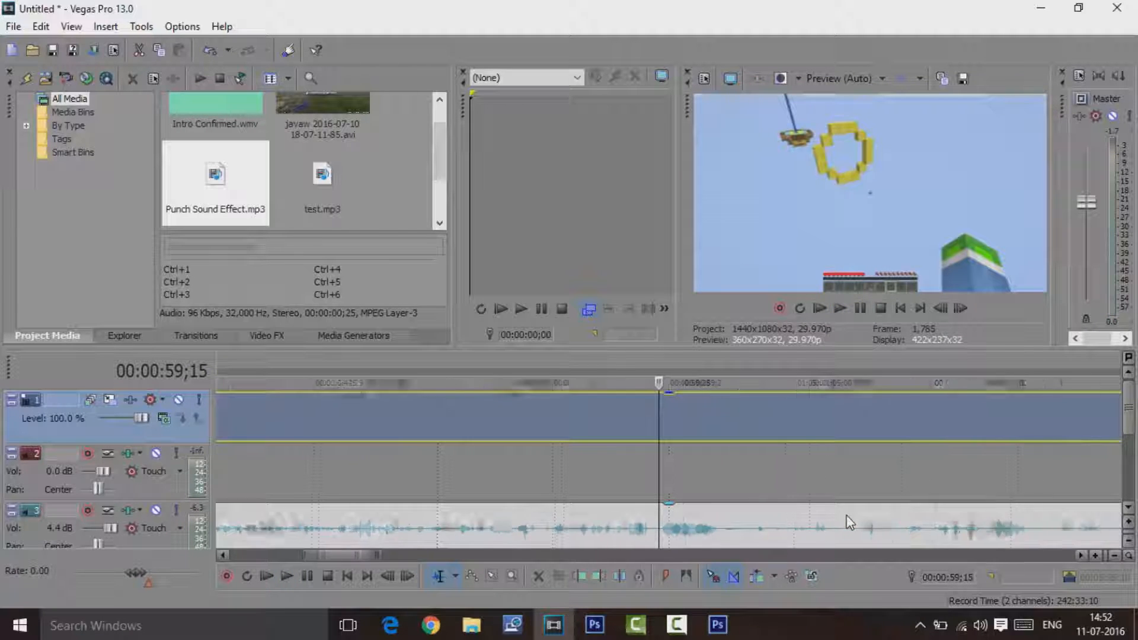
pyautogui.click(841, 308)
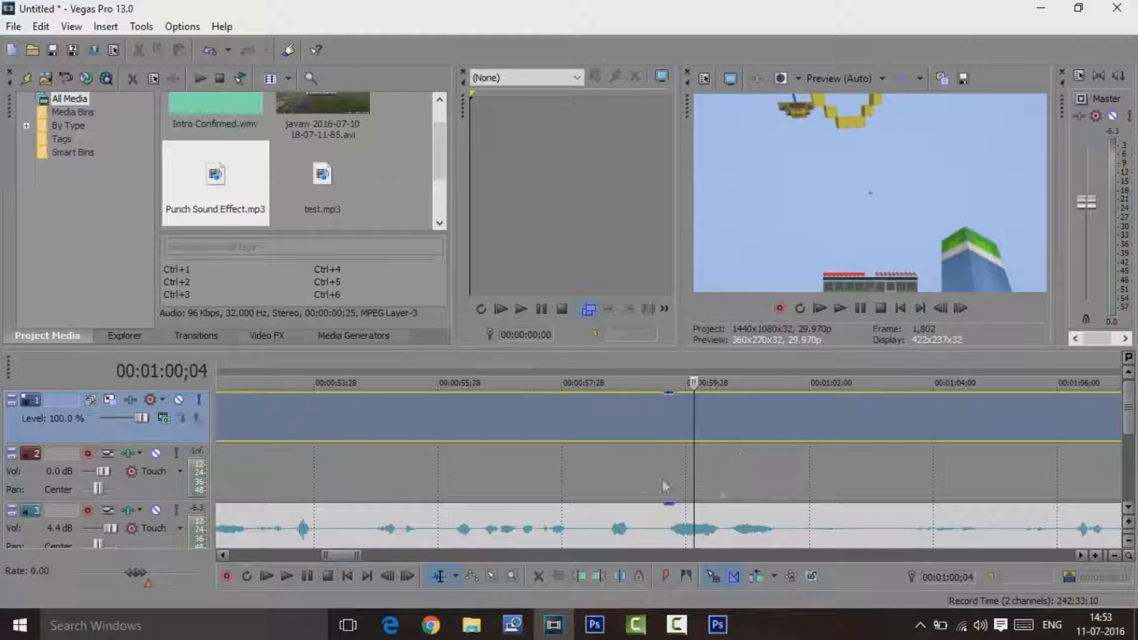
# Split the gameplay video event at 00:00:59;20 and at 00:01:00;16 to isolate a short segment
pyautogui.moveTo(694, 487); pyautogui.dragTo(668, 486)
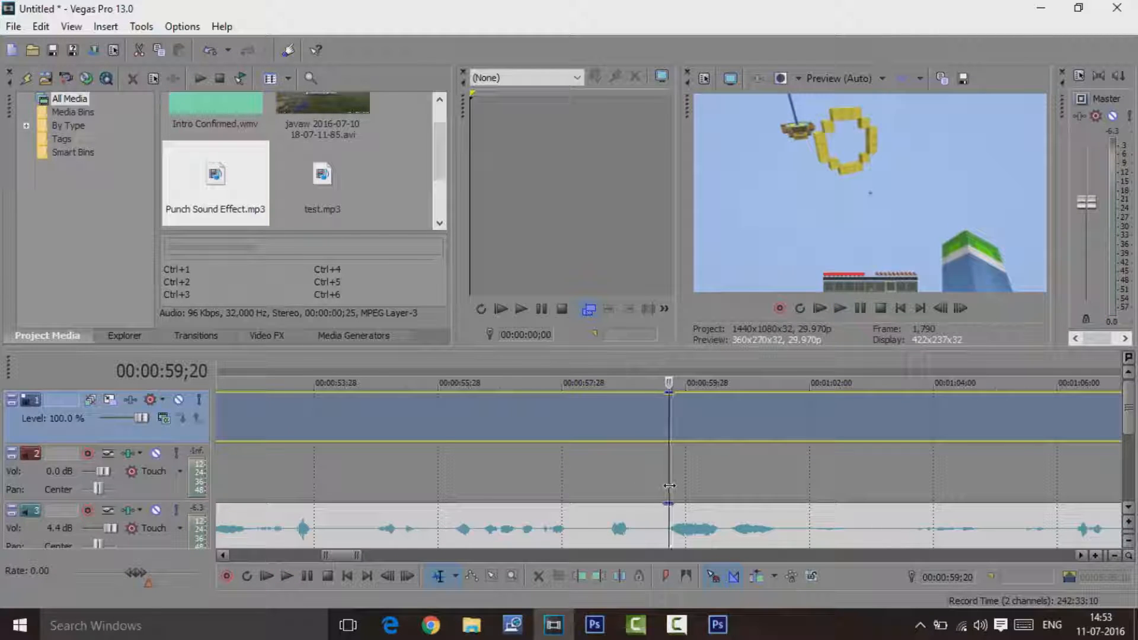
pyautogui.moveTo(669, 486); pyautogui.dragTo(718, 491)
pyautogui.press('s')
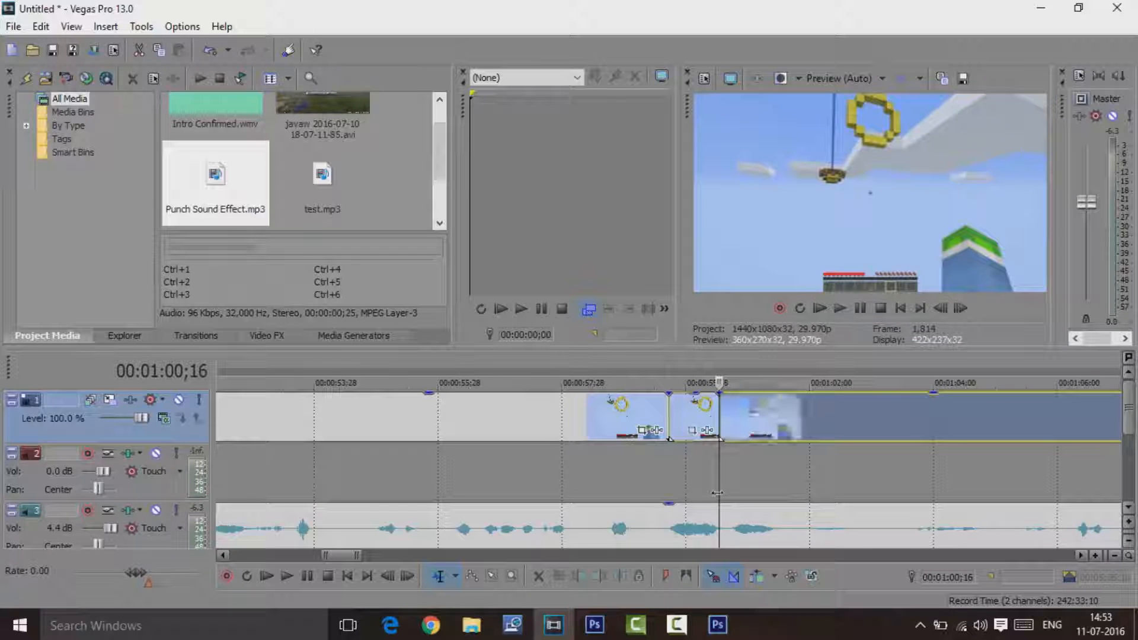
# Crop the isolated gameplay segment to 826.5 by 466.7 with Event Pan/Crop and add a second position keyframe centred at 472.4, 290.5
pyautogui.click(699, 436)
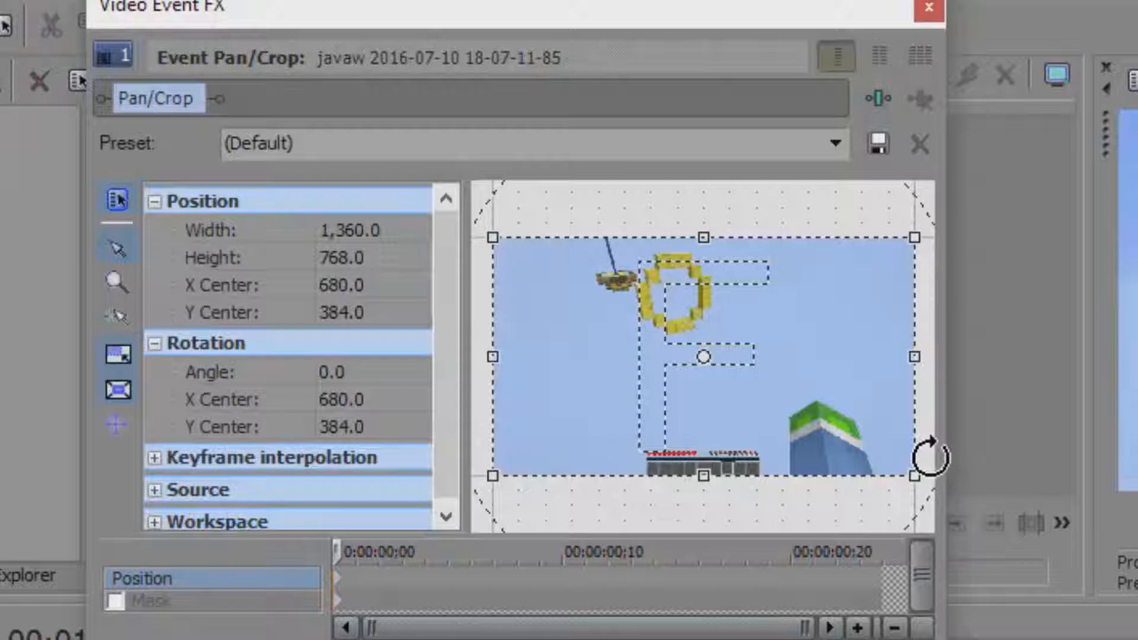
pyautogui.moveTo(909, 477); pyautogui.dragTo(842, 437)
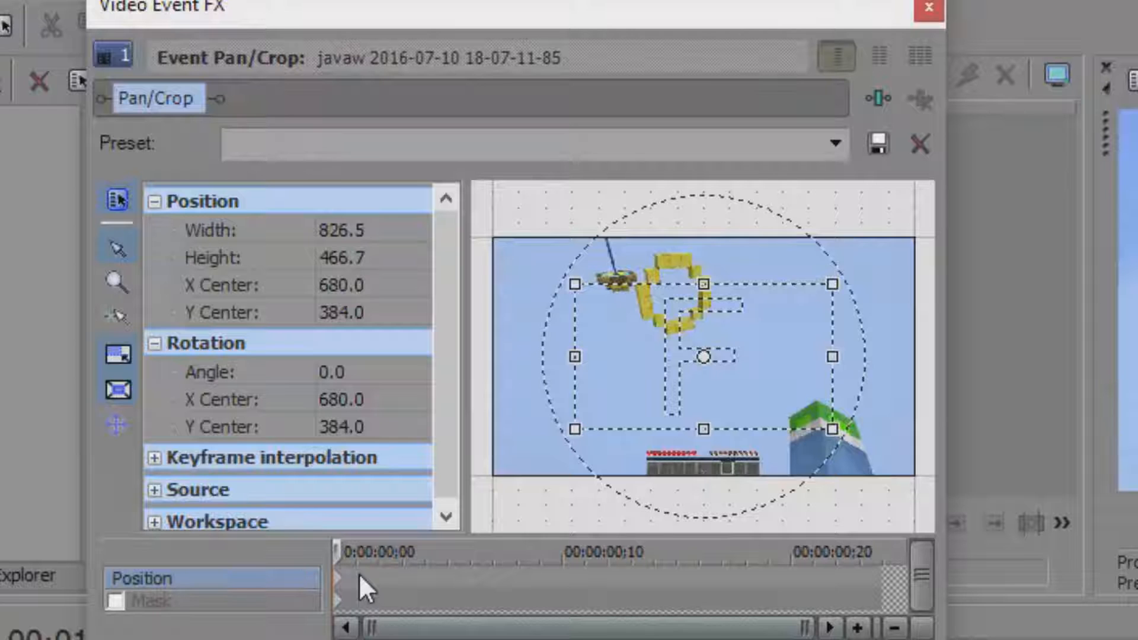
pyautogui.click(380, 580)
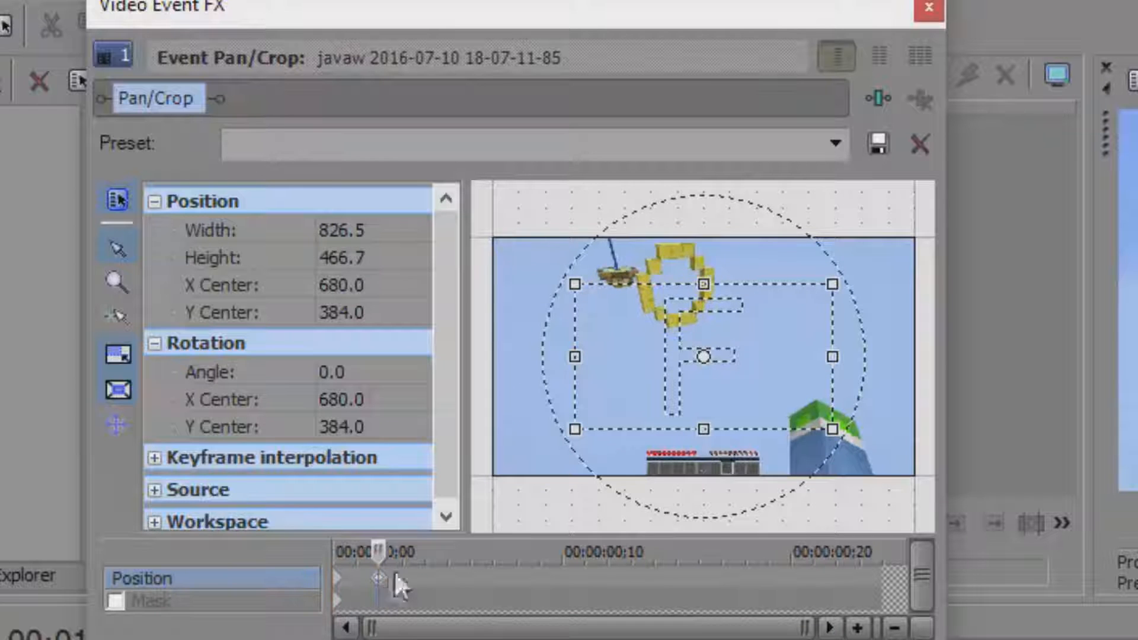
pyautogui.moveTo(834, 445); pyautogui.dragTo(793, 455)
pyautogui.moveTo(788, 407); pyautogui.dragTo(731, 350)
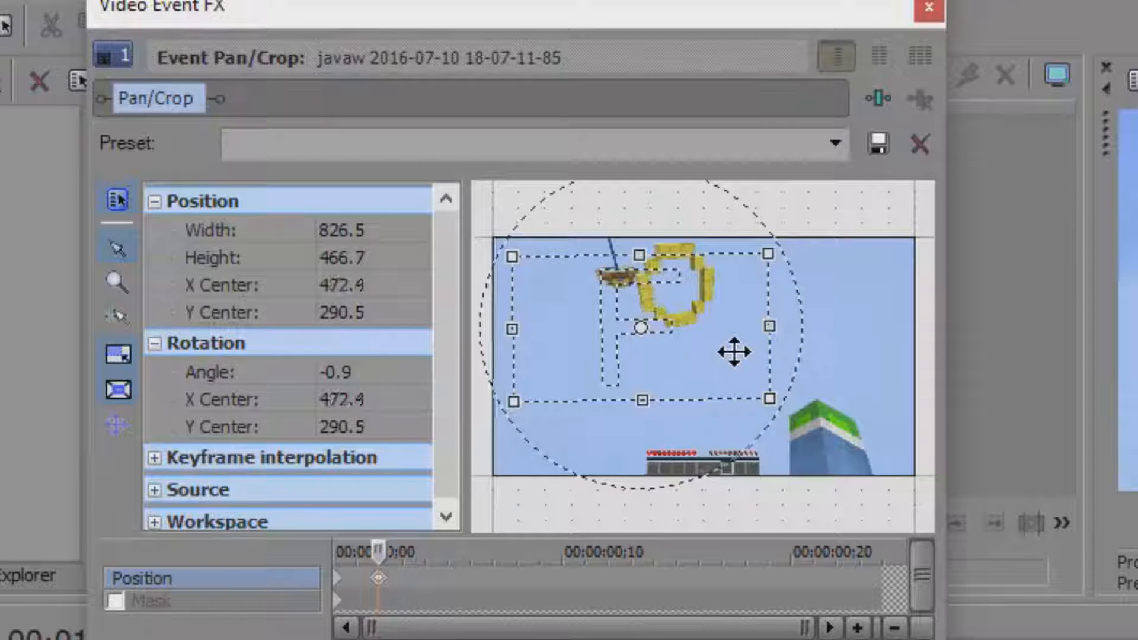
# Add three more evenly spaced position keyframes, centring the crop frame at about 893, 493, then 498, 332, then 877, 498
pyautogui.click(424, 582)
pyautogui.moveTo(687, 350); pyautogui.dragTo(817, 413)
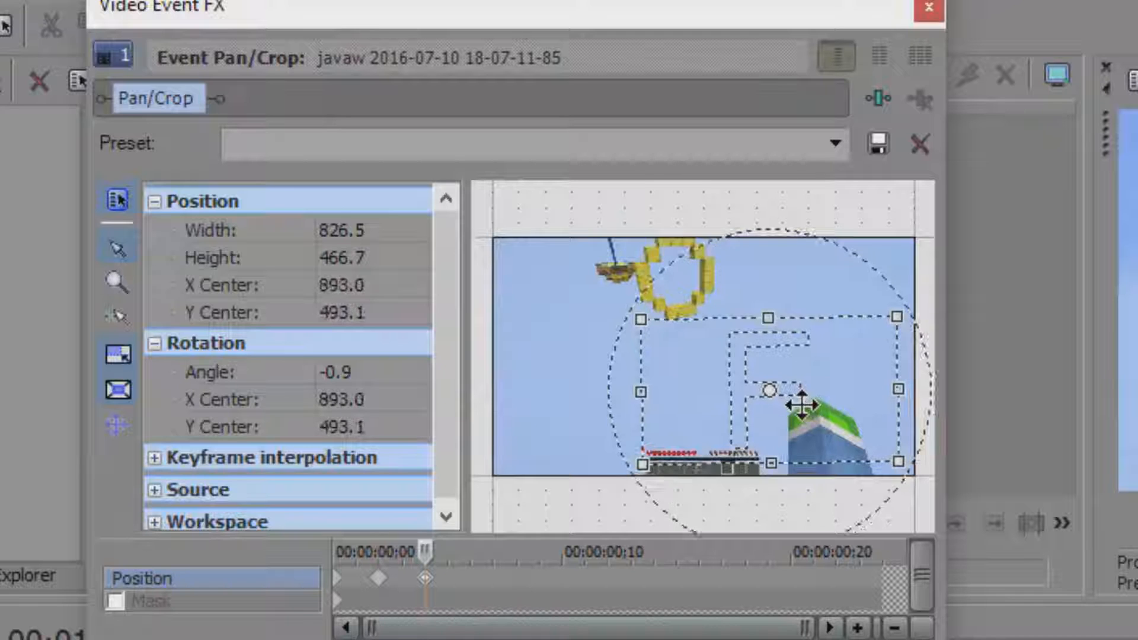
pyautogui.click(470, 593)
pyautogui.moveTo(757, 393); pyautogui.dragTo(690, 376)
pyautogui.click(517, 583)
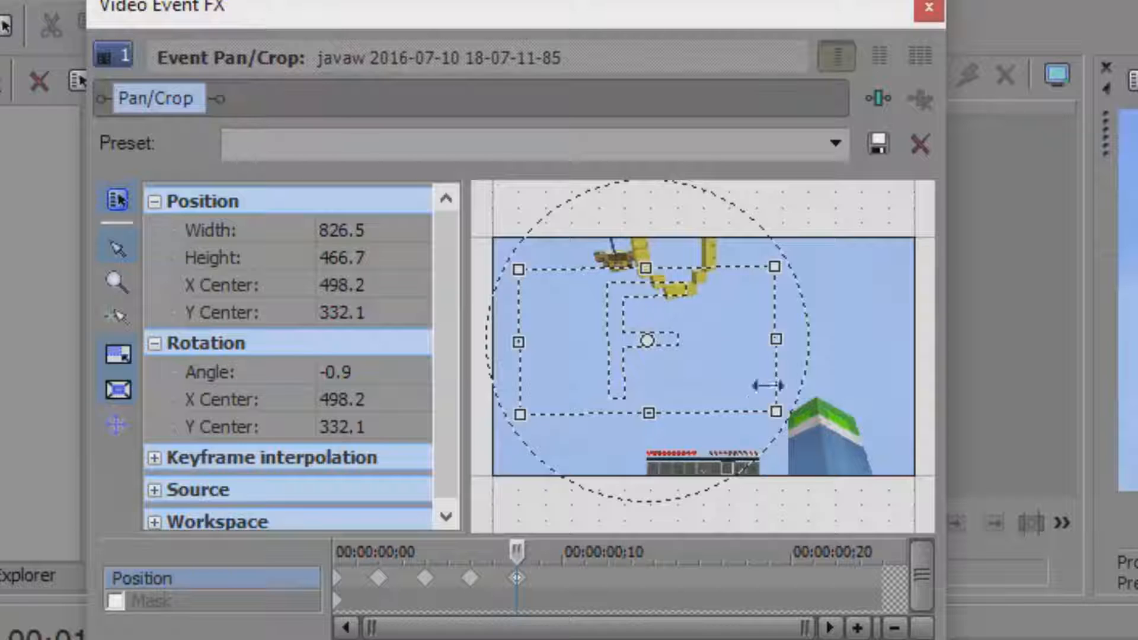
pyautogui.moveTo(713, 346); pyautogui.dragTo(833, 401)
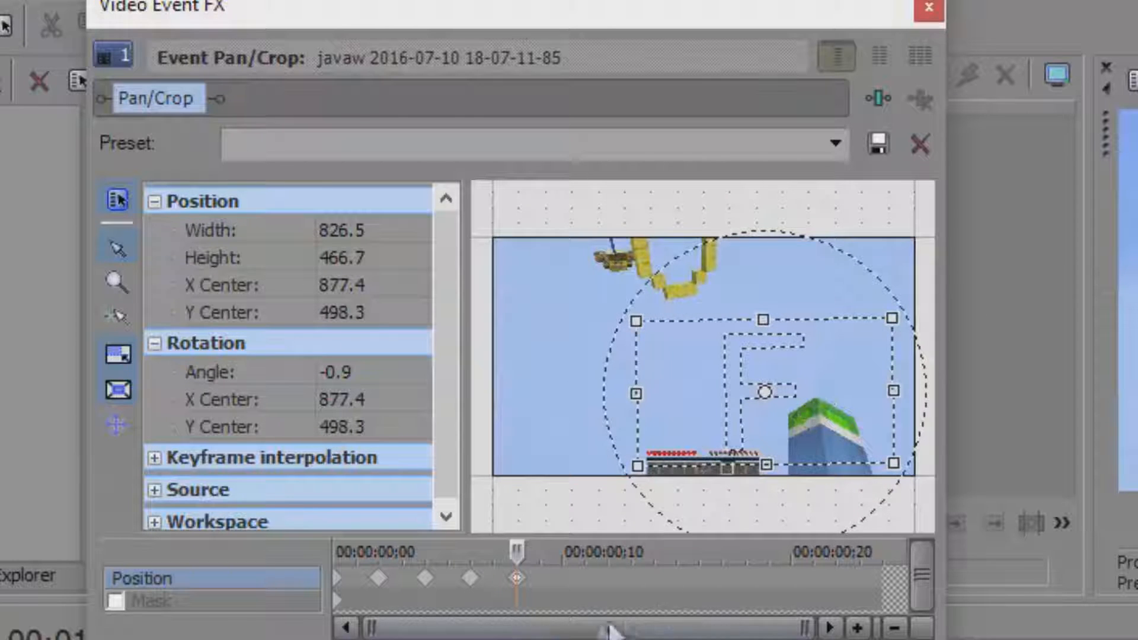
# Continue the shake with position keyframes up to 00:00:00;24, shifting the crop frame in a different direction at each, and close the Pan/Crop window
pyautogui.click(560, 580)
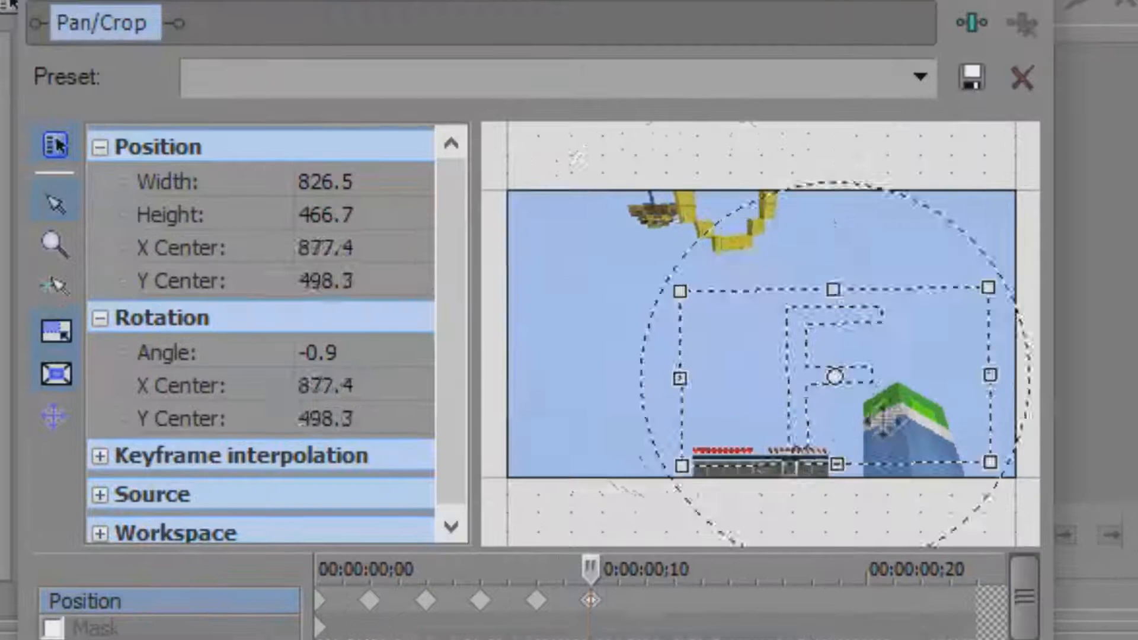
pyautogui.moveTo(807, 428); pyautogui.dragTo(688, 368)
pyautogui.click(606, 586)
pyautogui.moveTo(797, 318); pyautogui.dragTo(943, 383)
pyautogui.click(699, 602)
pyautogui.moveTo(865, 416); pyautogui.dragTo(713, 338)
pyautogui.click(755, 602)
pyautogui.moveTo(741, 249); pyautogui.dragTo(809, 344)
pyautogui.click(811, 602)
pyautogui.moveTo(847, 420); pyautogui.dragTo(830, 328)
pyautogui.click(865, 602)
pyautogui.moveTo(736, 293); pyautogui.dragTo(668, 367)
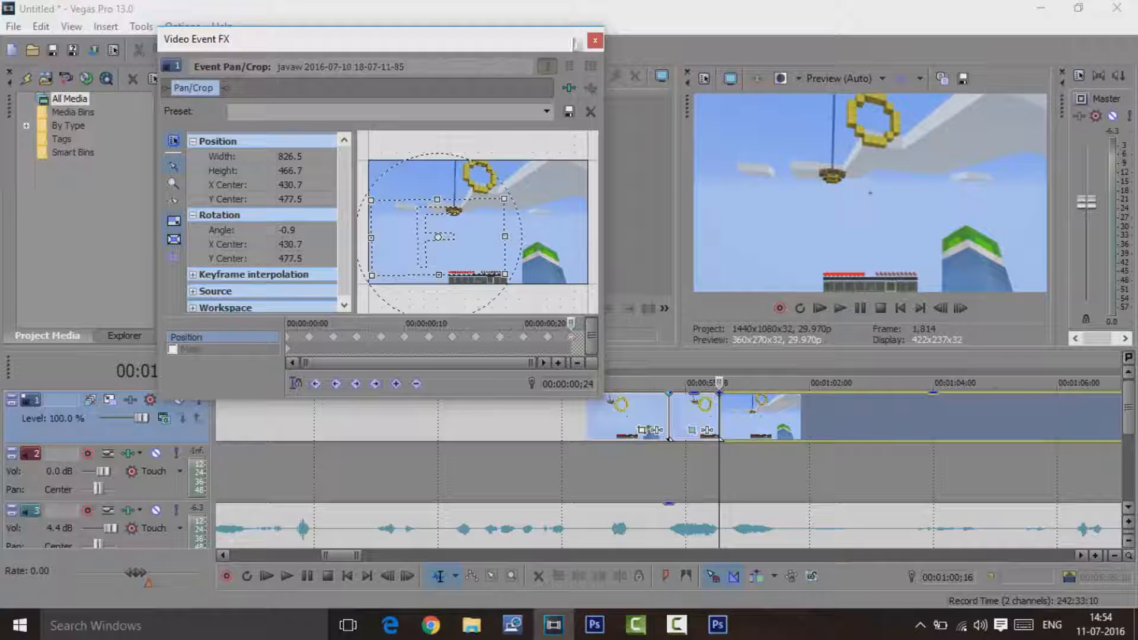
pyautogui.click(595, 42)
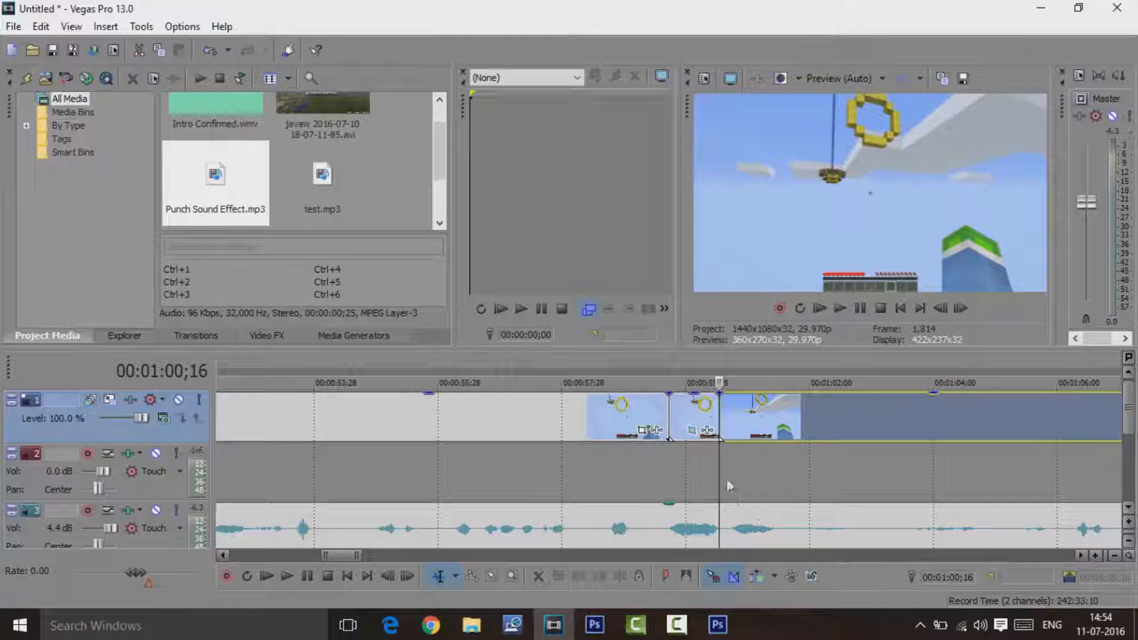
# Play back the shake effect on the isolated segment from 00:00:59;15
pyautogui.click(658, 486)
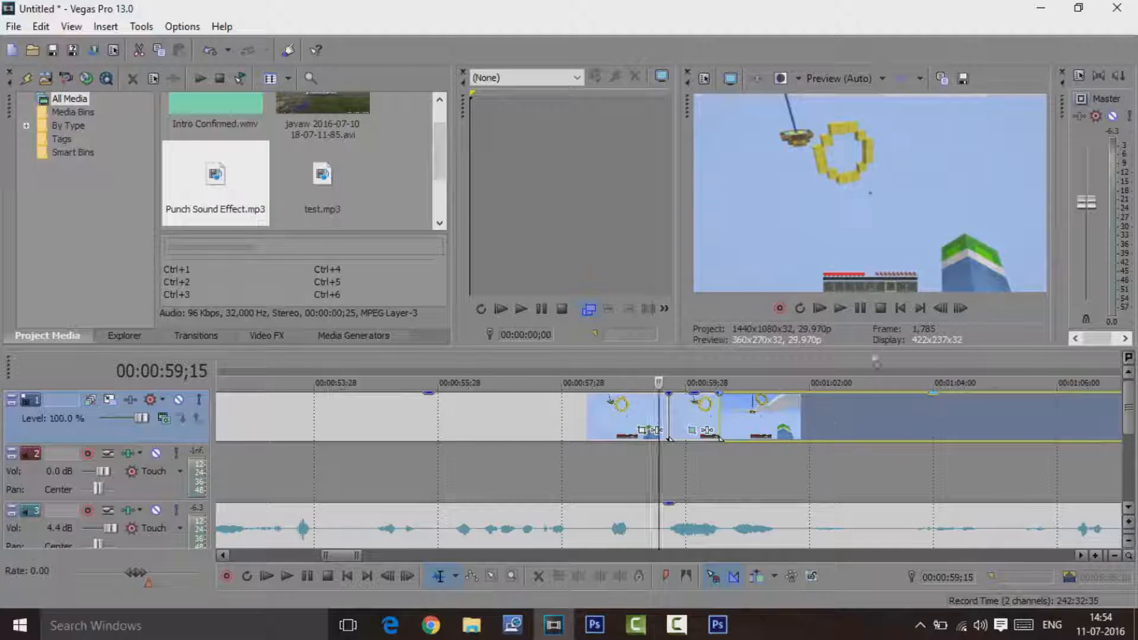
pyautogui.click(840, 309)
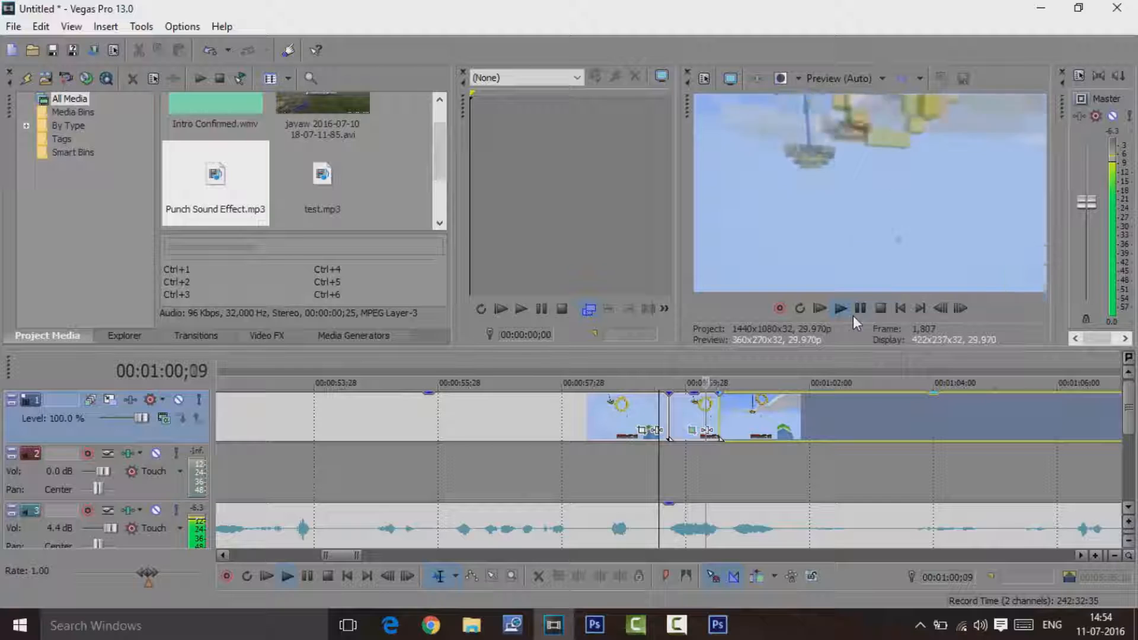
pyautogui.click(858, 313)
# Step frame by frame through the shaking segment from about 00:00:59;20 and review its Pan/Crop keyframes
pyautogui.moveTo(754, 475); pyautogui.dragTo(670, 477)
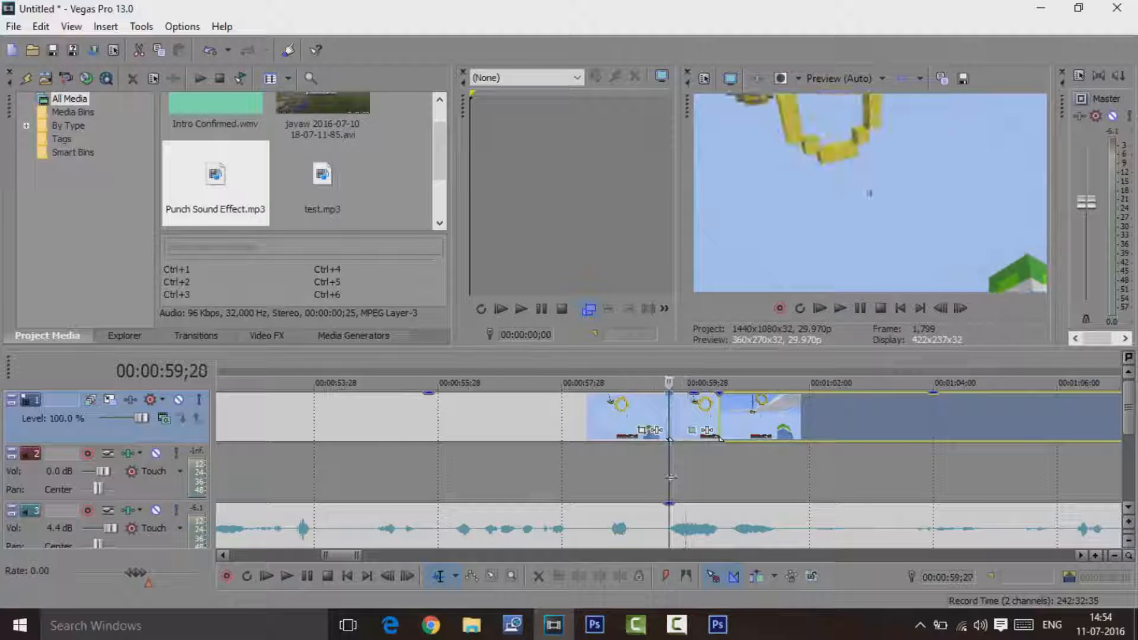
pyautogui.click(962, 312)
pyautogui.click(962, 313)
pyautogui.click(962, 312)
pyautogui.click(962, 312)
pyautogui.click(962, 312)
pyautogui.click(962, 312)
pyautogui.click(962, 312)
pyautogui.click(962, 313)
pyautogui.click(963, 312)
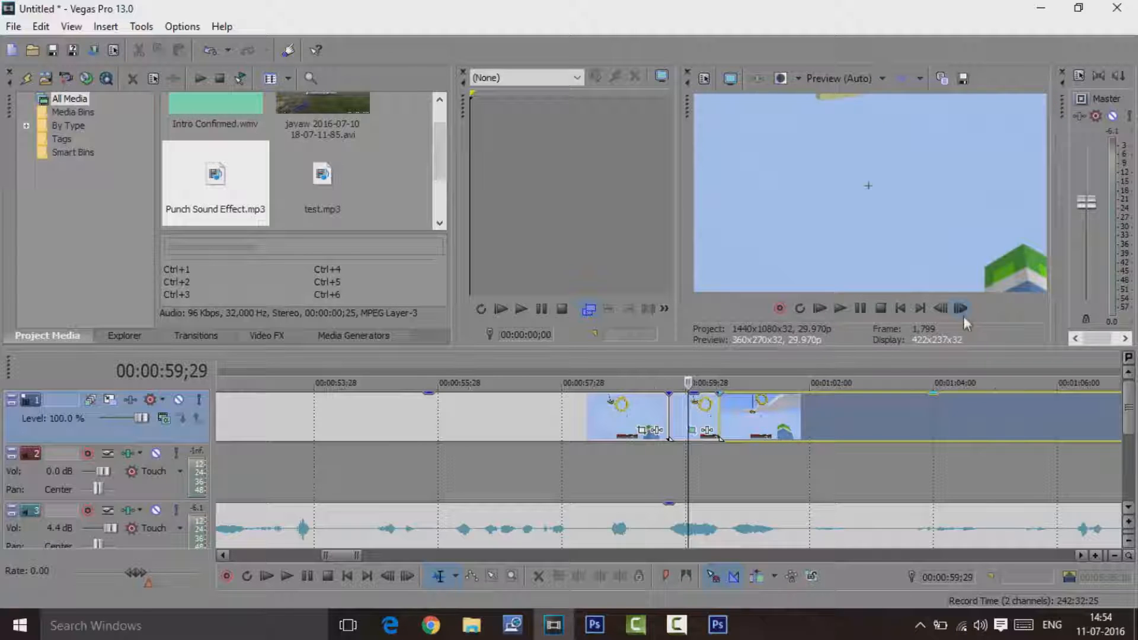
pyautogui.moveTo(687, 475); pyautogui.dragTo(675, 477)
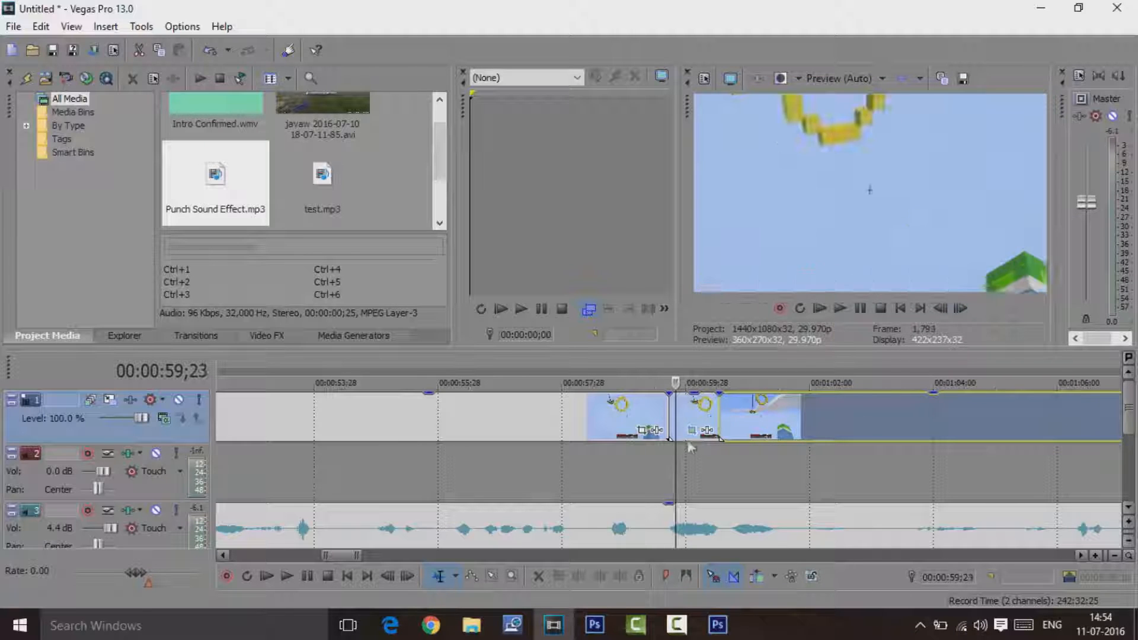
pyautogui.click(692, 431)
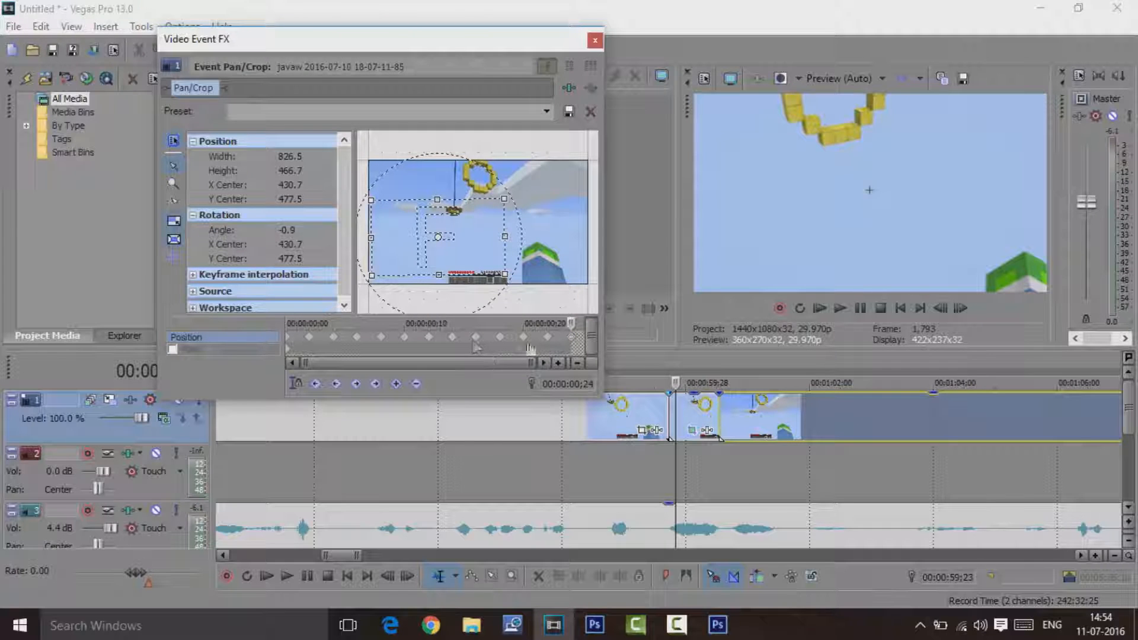
pyautogui.click(594, 42)
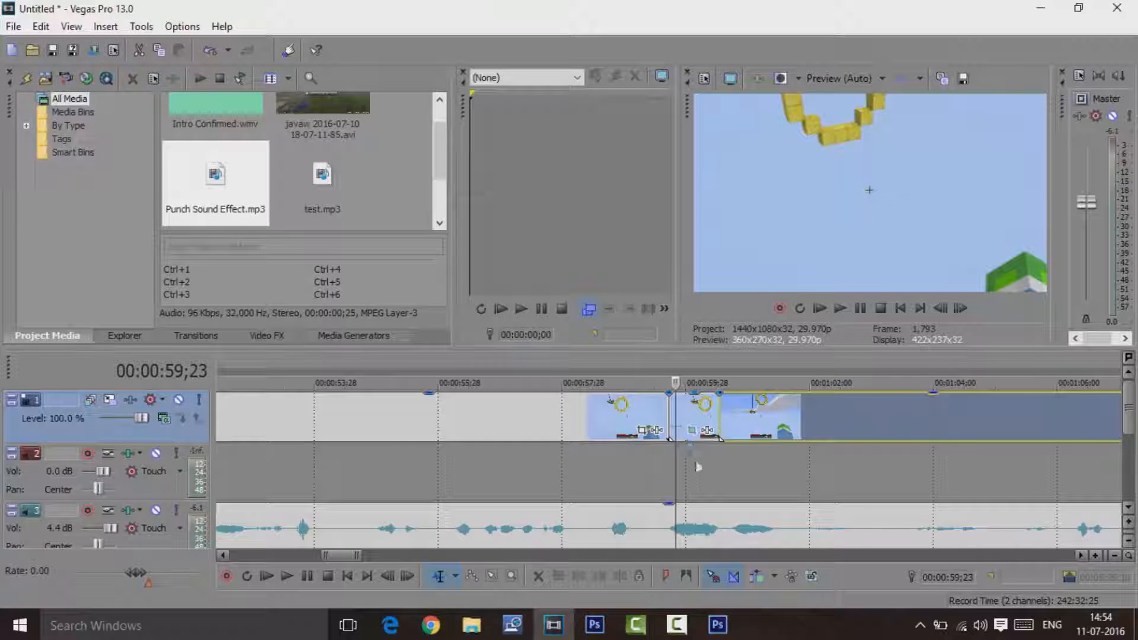
# Replay the shaking segment together with the footage leading into it, stopping around 00:01:00;19
pyautogui.moveTo(671, 470); pyautogui.dragTo(610, 452)
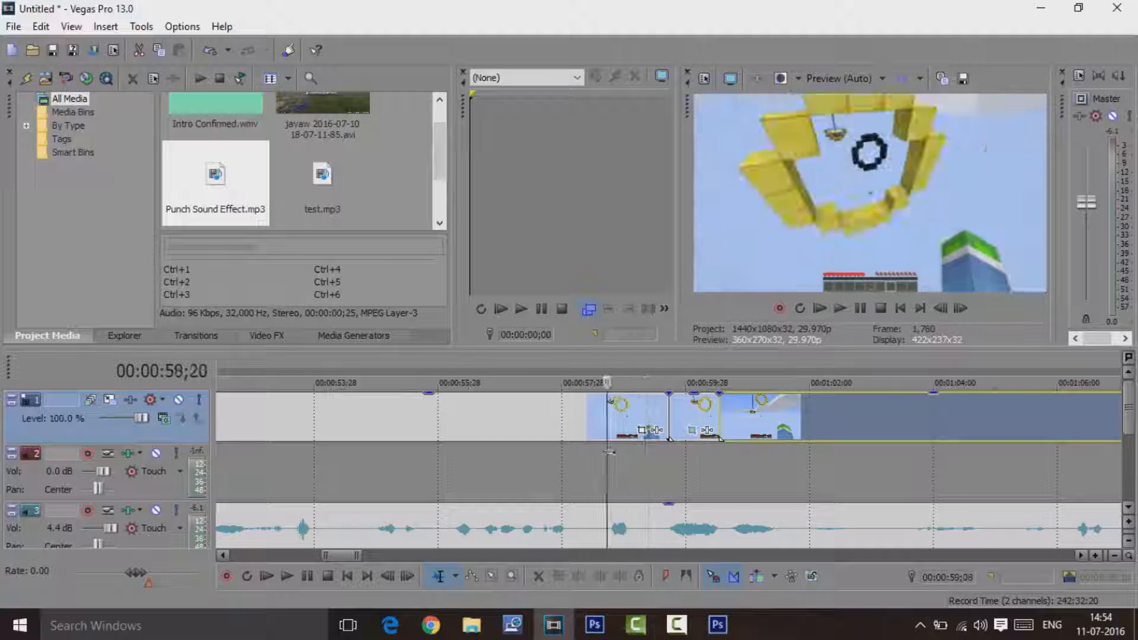
pyautogui.click(841, 309)
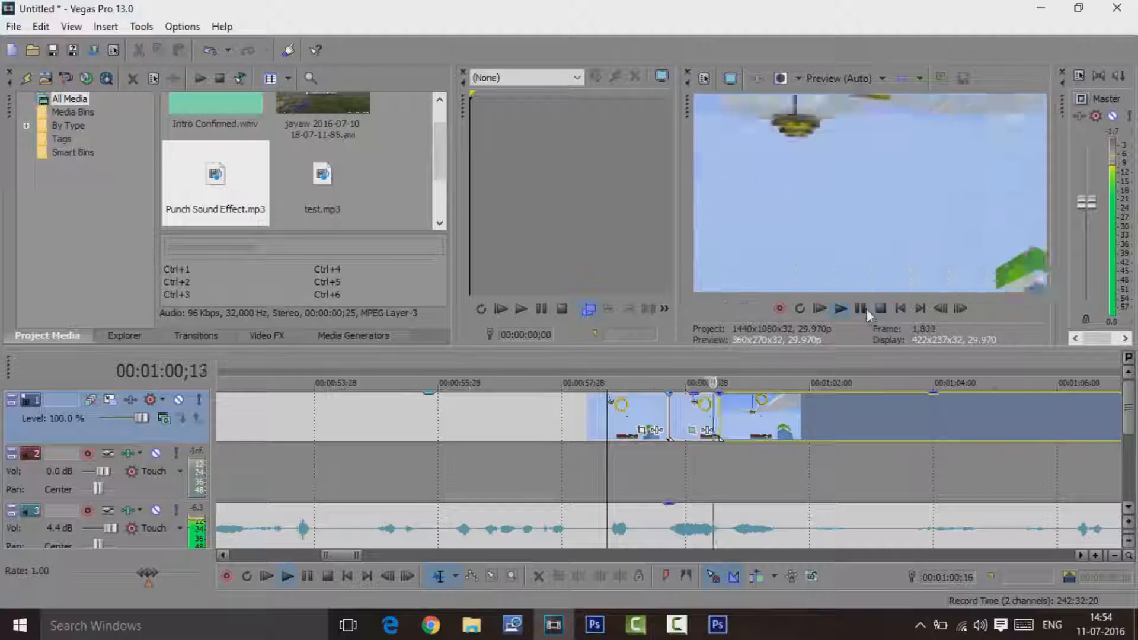
pyautogui.click(866, 310)
# Split the track 3 voice audio at 00:01:00;16 and move its remainder and the following gameplay video later, opening a gap after the shaking segment
pyautogui.moveTo(762, 437); pyautogui.dragTo(809, 438)
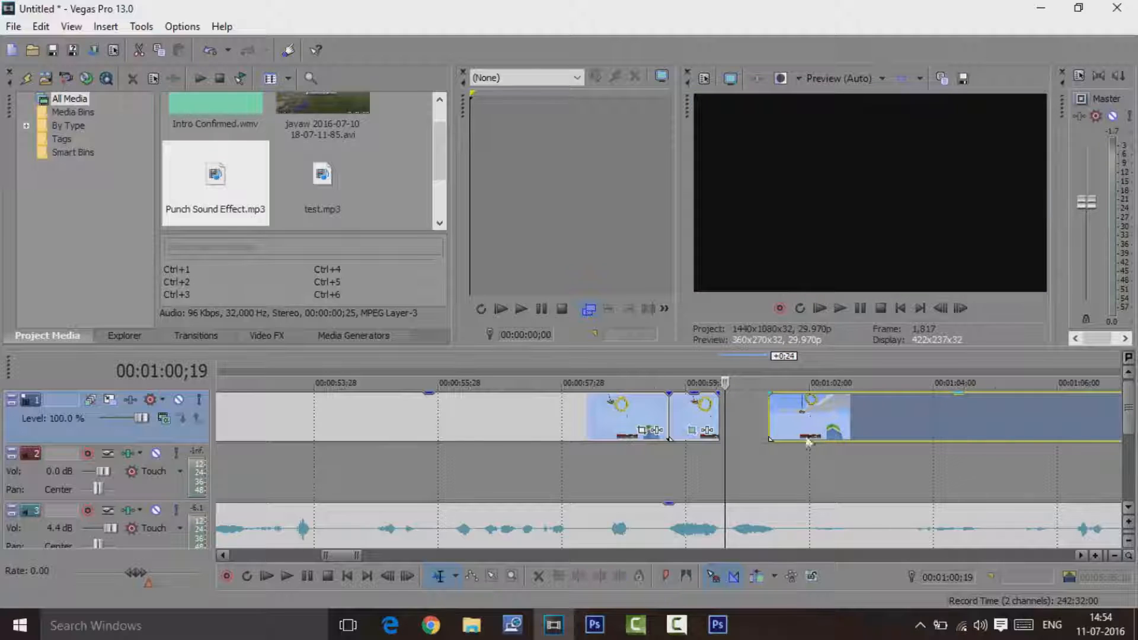
pyautogui.moveTo(725, 481); pyautogui.dragTo(713, 482)
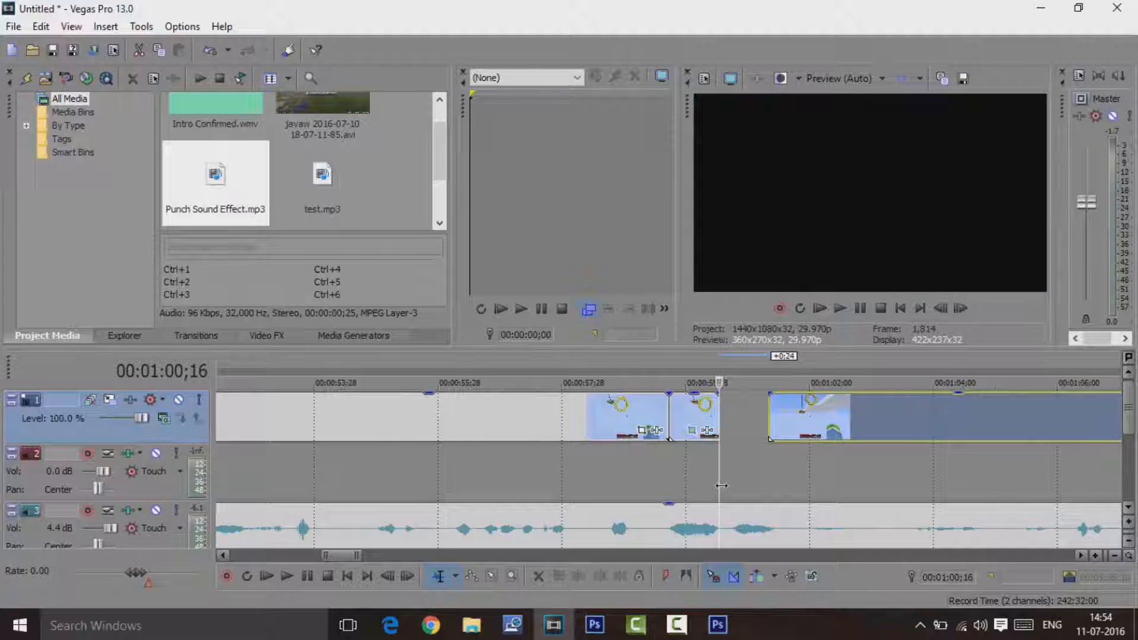
pyautogui.click(718, 522)
pyautogui.press('s')
pyautogui.moveTo(737, 528); pyautogui.dragTo(788, 527)
pyautogui.moveTo(912, 418); pyautogui.dragTo(1024, 418)
pyautogui.moveTo(800, 529); pyautogui.dragTo(893, 522)
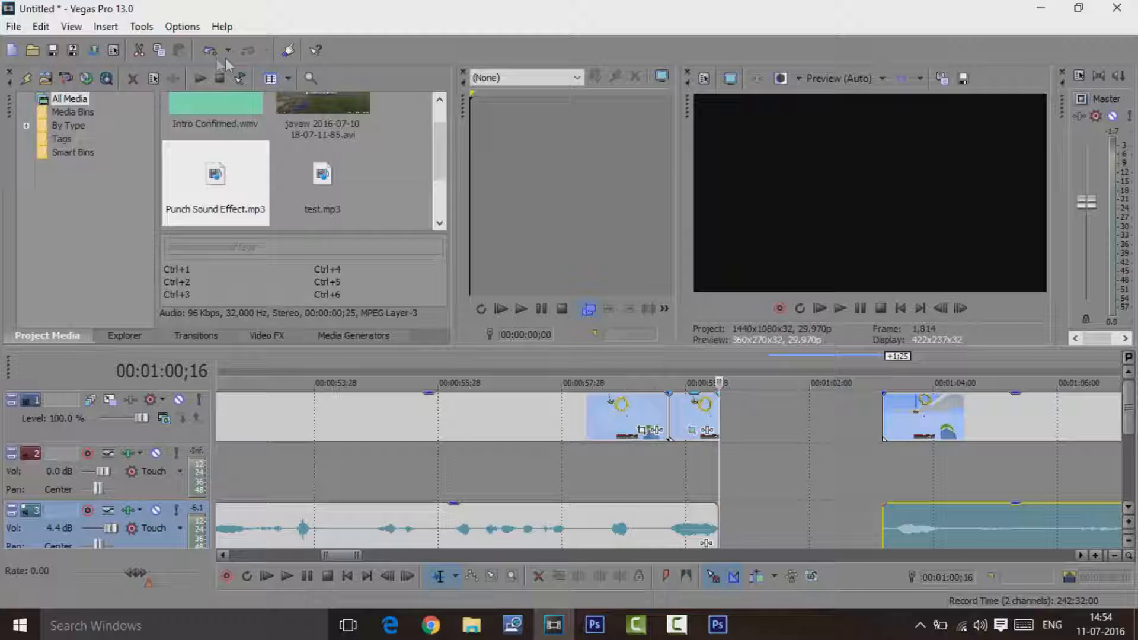
# Insert the Censor beep sound from the Songs folder at 00:01:00;16 on track 3 and trim 11;15 off its end
pyautogui.click(31, 51)
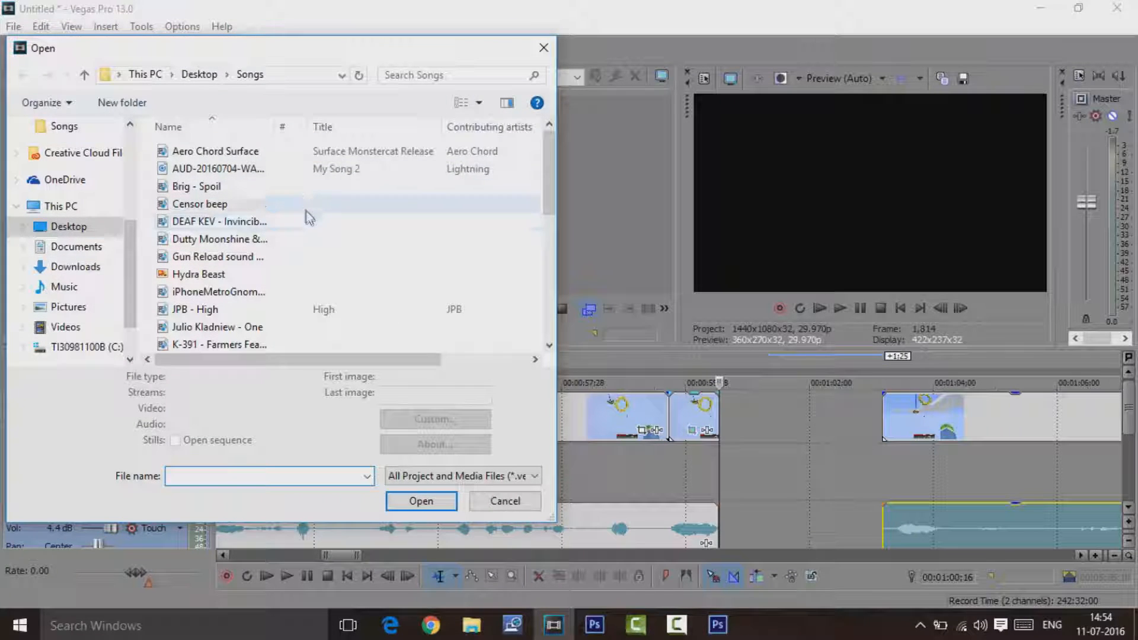
pyautogui.doubleClick(306, 205)
pyautogui.scroll(-5, 663, 471)
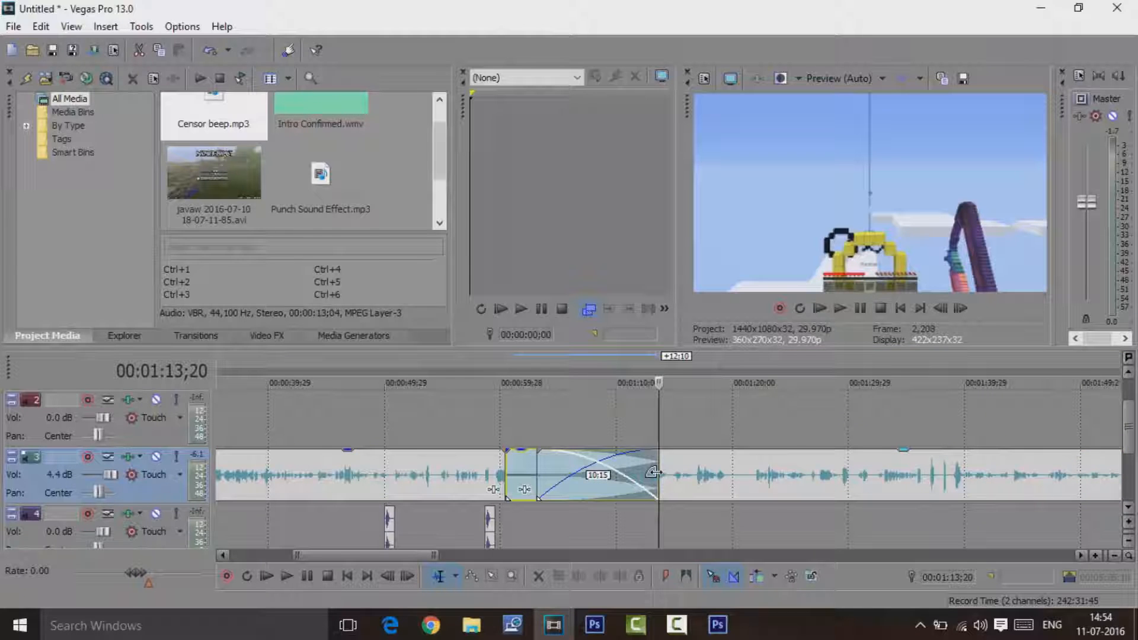
pyautogui.moveTo(653, 472); pyautogui.dragTo(550, 471)
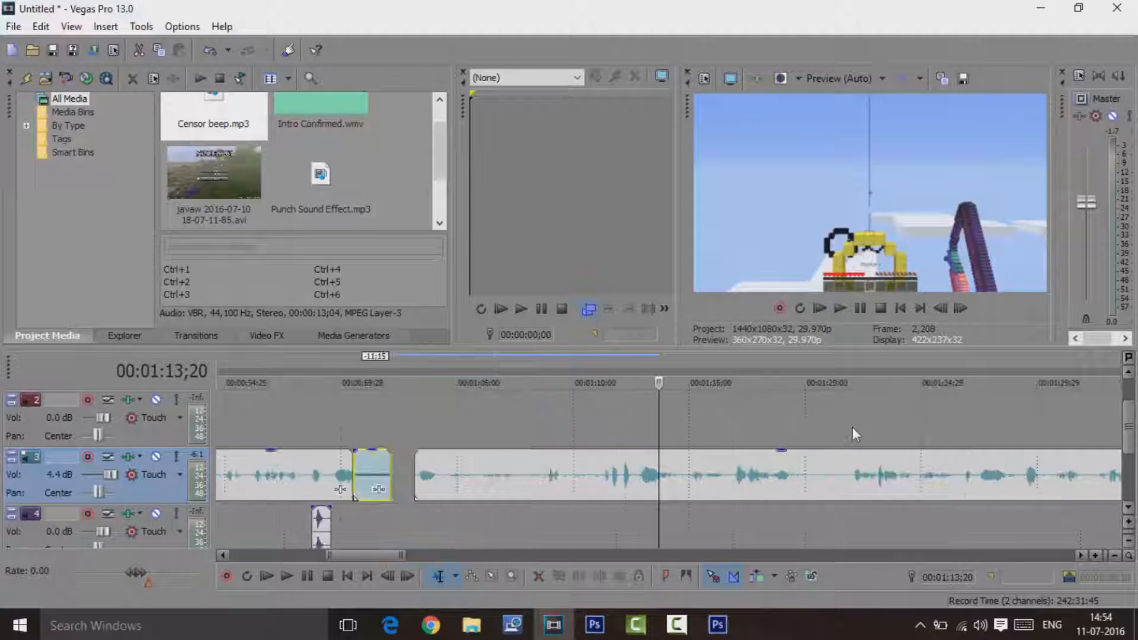
pyautogui.scroll(5, 852, 426)
pyautogui.moveTo(368, 555); pyautogui.dragTo(350, 556)
pyautogui.moveTo(1130, 437); pyautogui.dragTo(1130, 422)
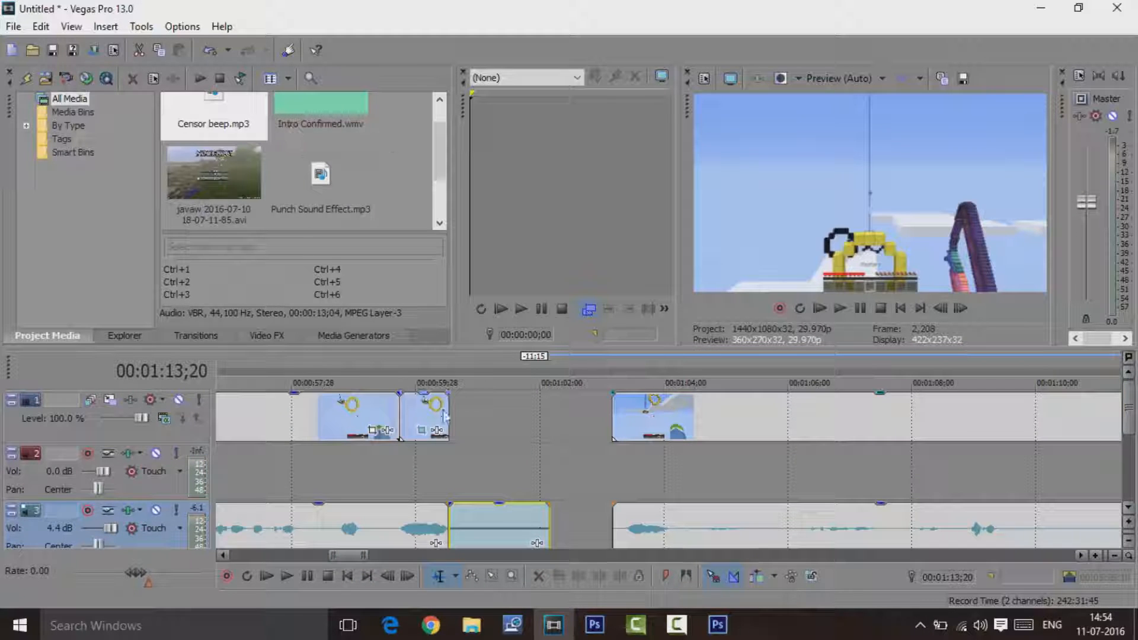
# Insert the colour bars image from the Effects folder at 00:01:00;16 on the video track and trim 4;12 off its end
pyautogui.click(464, 428)
pyautogui.click(457, 428)
pyautogui.click(448, 428)
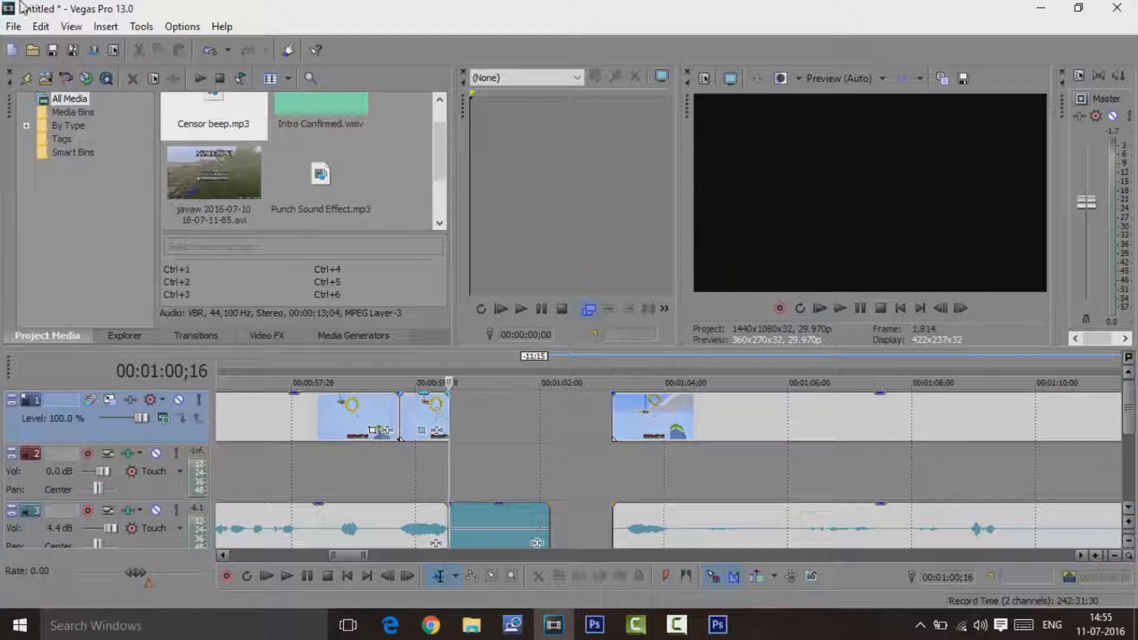
pyautogui.click(30, 56)
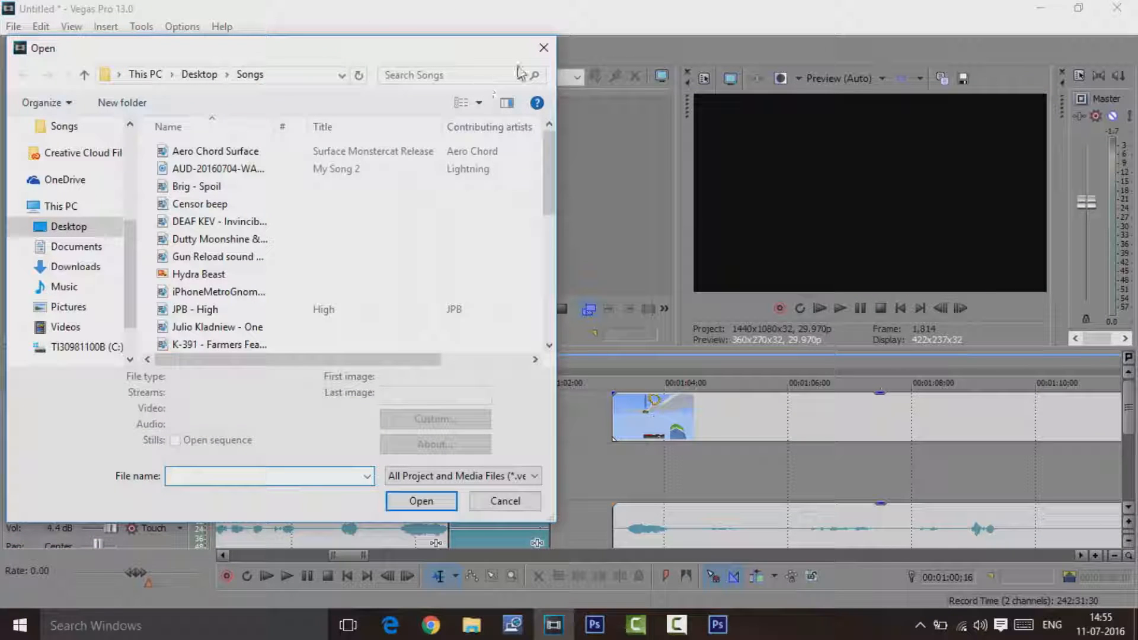
pyautogui.click(93, 227)
pyautogui.doubleClick(169, 170)
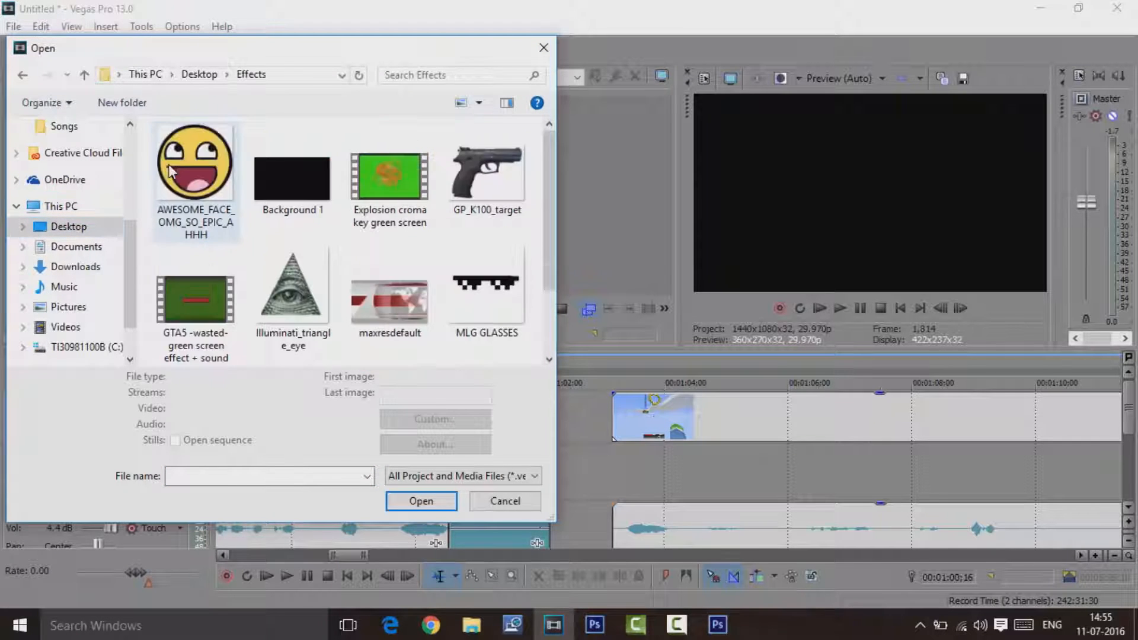
pyautogui.scroll(-3, 319, 230)
pyautogui.doubleClick(296, 249)
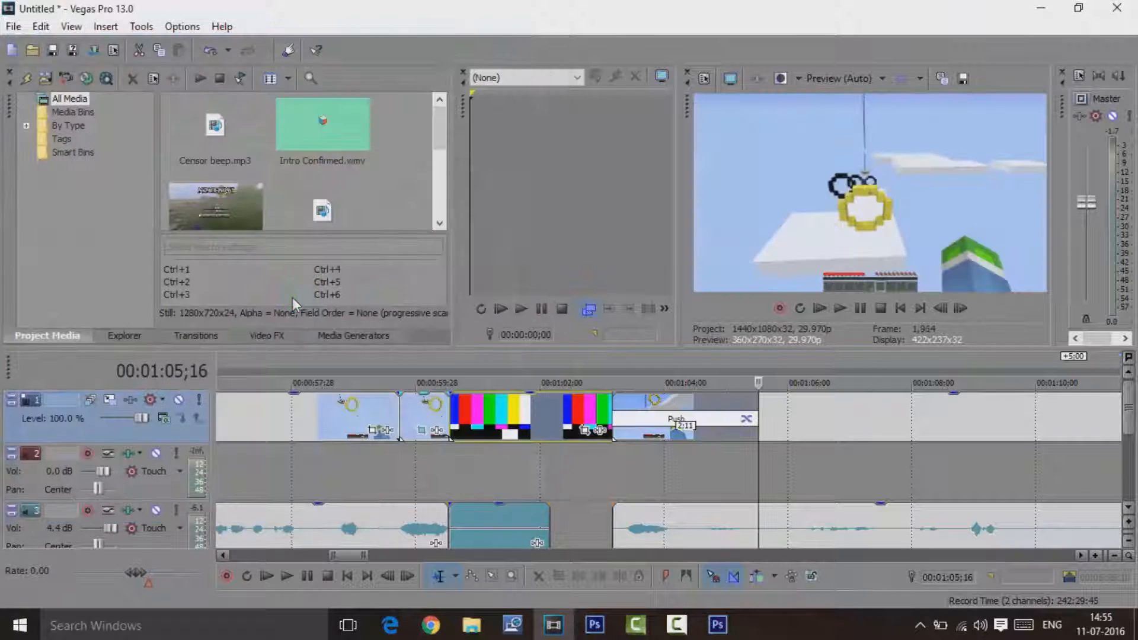
pyautogui.moveTo(759, 406); pyautogui.dragTo(484, 396)
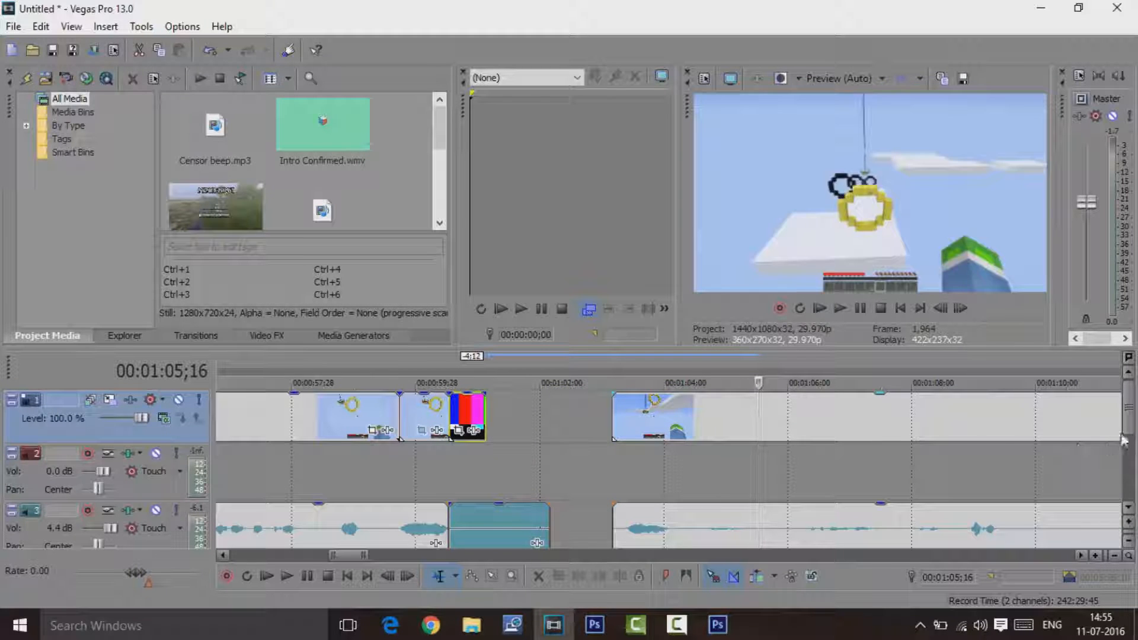
# Move the censor beep down to track 4 and trim 1;00 off its end to match the colour bars' end
pyautogui.moveTo(1124, 429); pyautogui.dragTo(1124, 448)
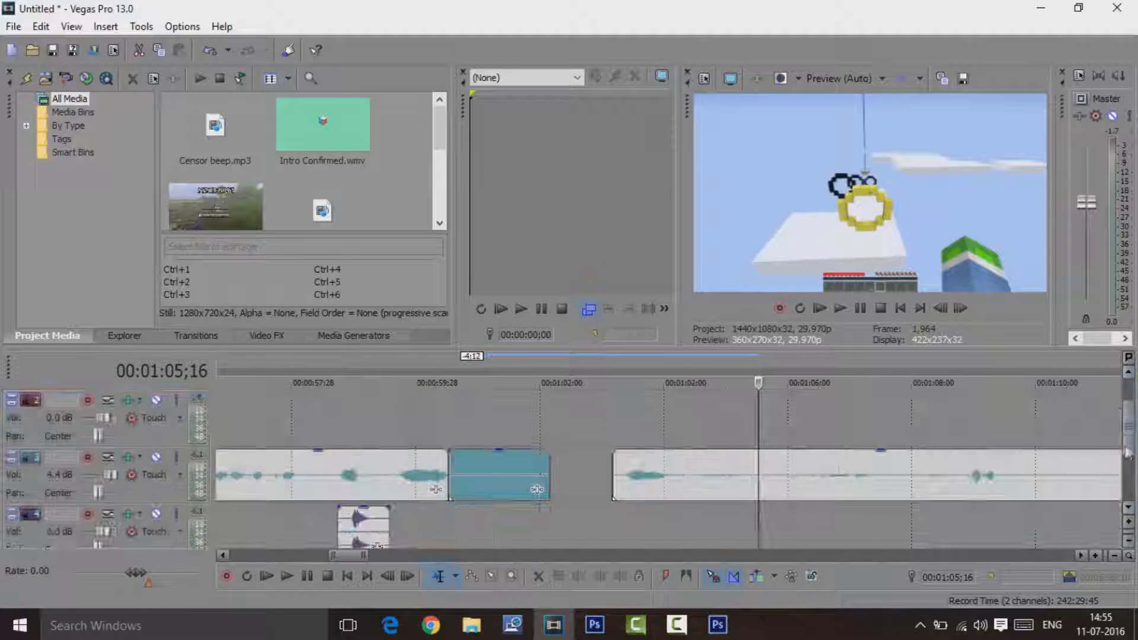
pyautogui.click(493, 498)
pyautogui.moveTo(492, 524)
pyautogui.mouseDown()
pyautogui.moveTo(504, 523)
pyautogui.moveTo(485, 522)
pyautogui.mouseUp()
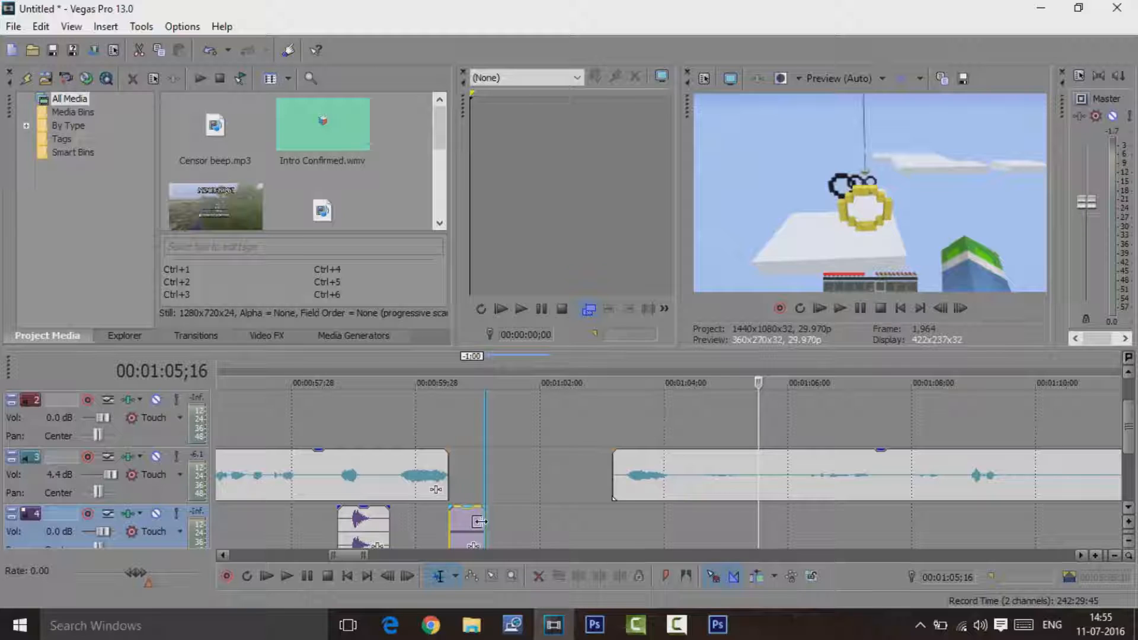
# Move the remaining voice audio and gameplay video 2;01 earlier to start at the end of the colour bars, and place the cursor at 00:00:59;15
pyautogui.moveTo(656, 468); pyautogui.dragTo(528, 460)
pyautogui.moveTo(1130, 446); pyautogui.dragTo(1130, 421)
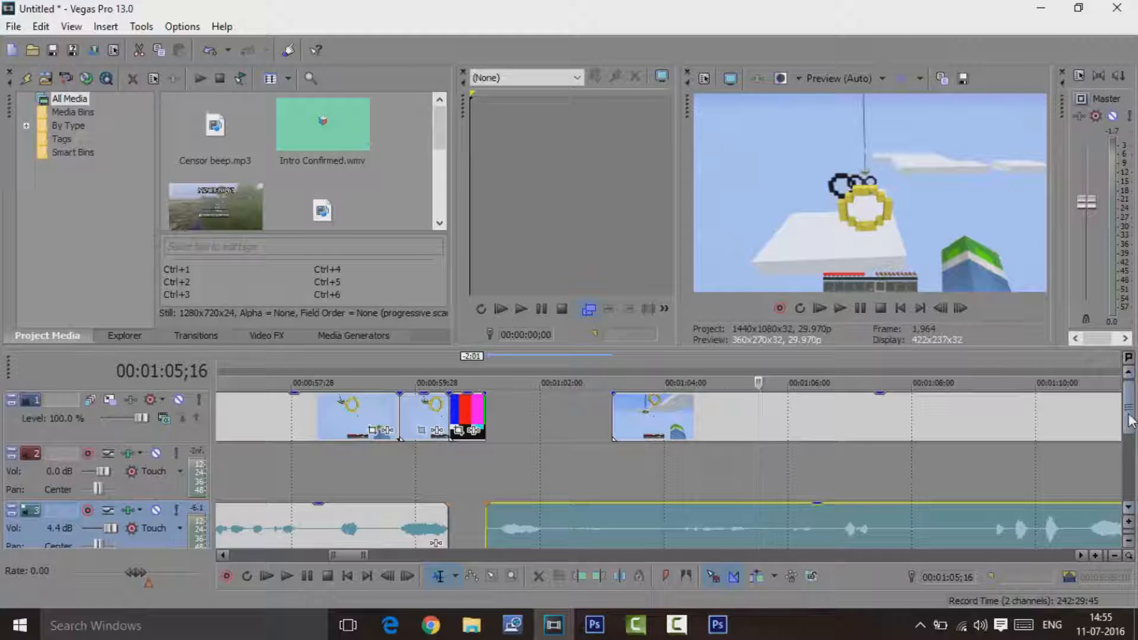
pyautogui.moveTo(925, 411); pyautogui.dragTo(389, 382)
pyautogui.click(757, 465)
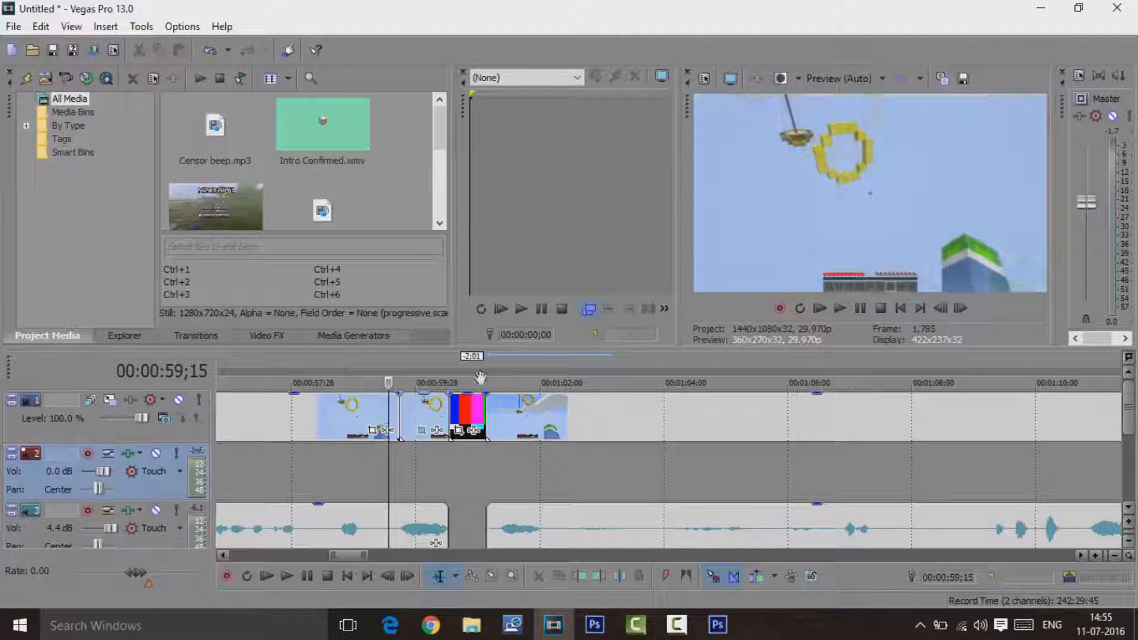
# Play back the colour bars section and split the gameplay video and voice audio at 00:01:03;16
pyautogui.click(837, 307)
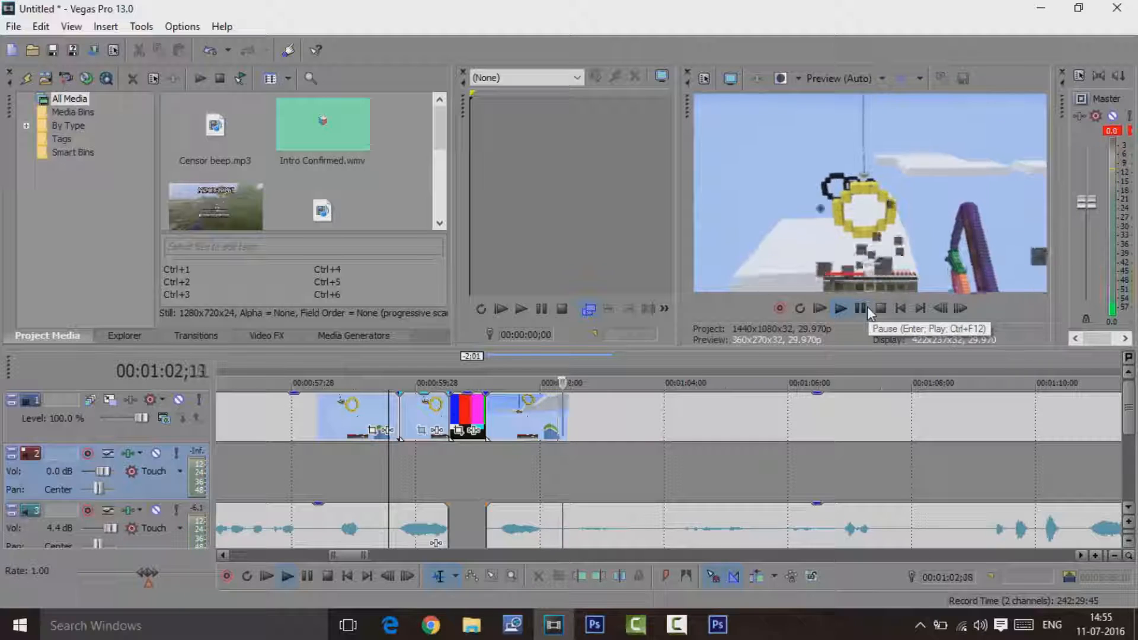
pyautogui.click(859, 308)
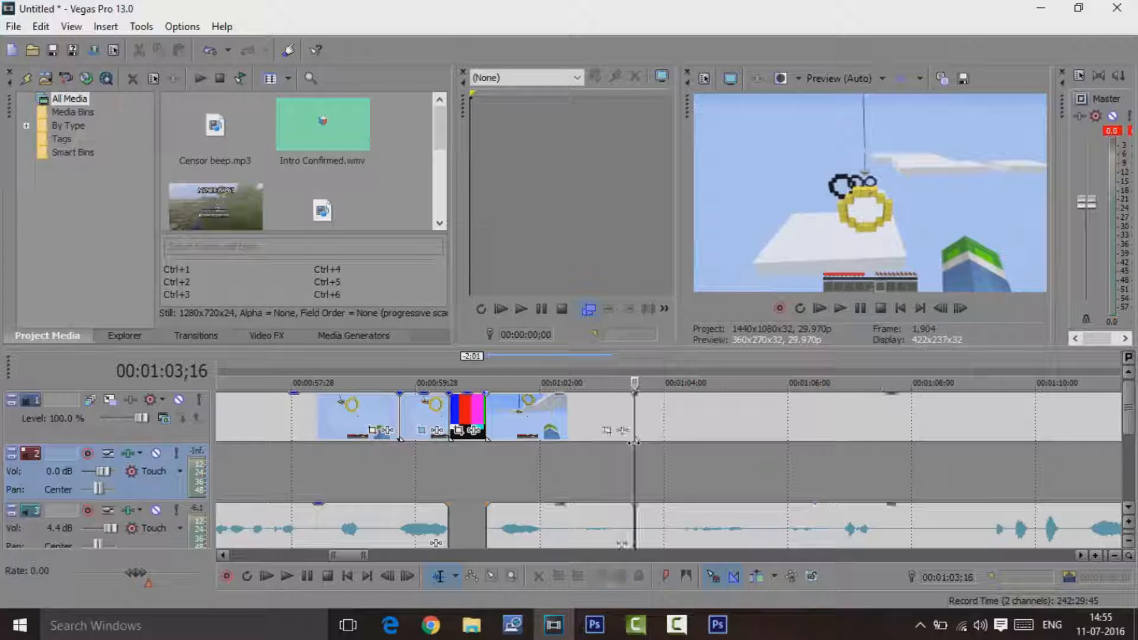
pyautogui.press('s')
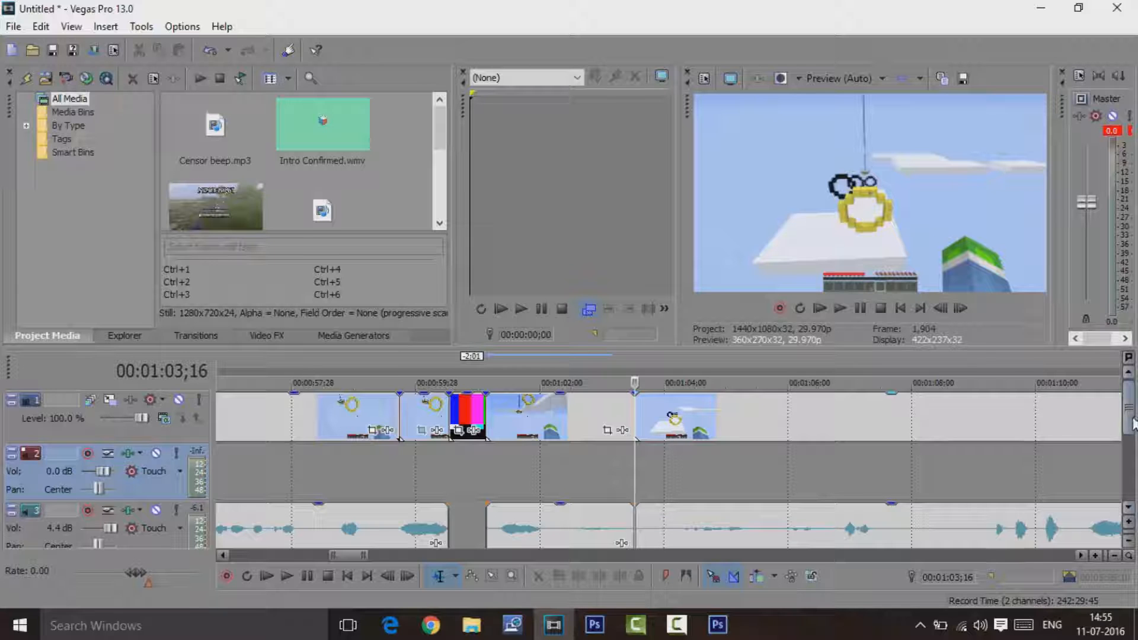
# Delete the video and voice pieces between the colour bars and the split, and move the remaining clips 2;12 earlier to the colour bars' end
pyautogui.click(533, 427)
pyautogui.press('Delete')
pyautogui.click(571, 526)
pyautogui.click(752, 421)
pyautogui.moveTo(751, 421); pyautogui.dragTo(615, 423)
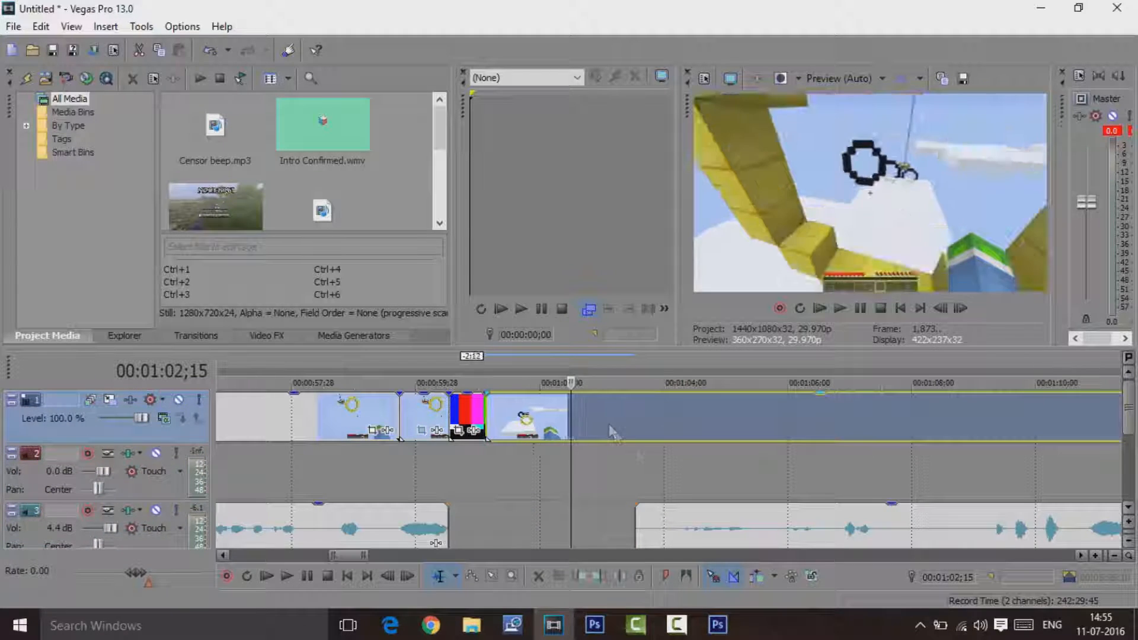
pyautogui.moveTo(673, 521); pyautogui.dragTo(421, 486)
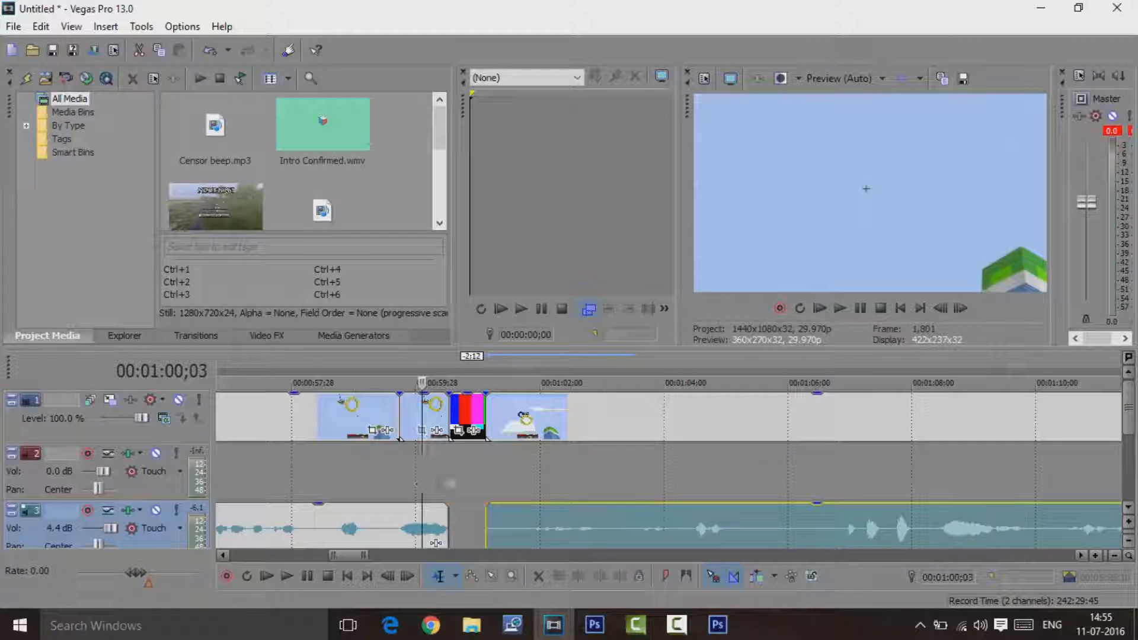
# Play back the closed gap from 00:01:00;03 and examine the gameplay frames around 00:01:05;02
pyautogui.click(839, 308)
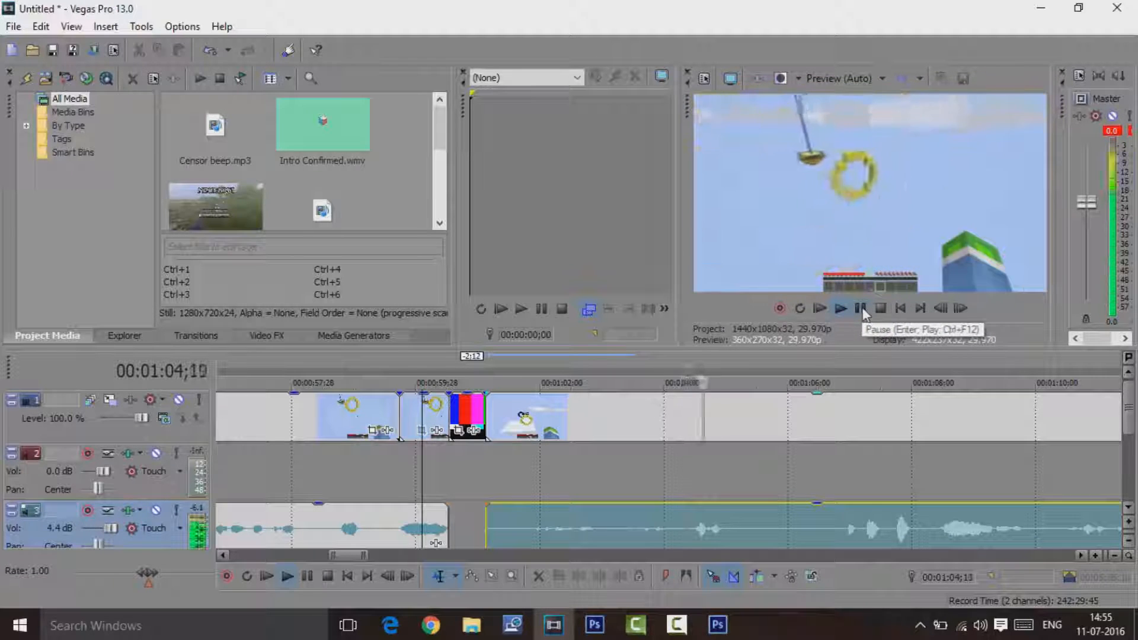
pyautogui.click(863, 307)
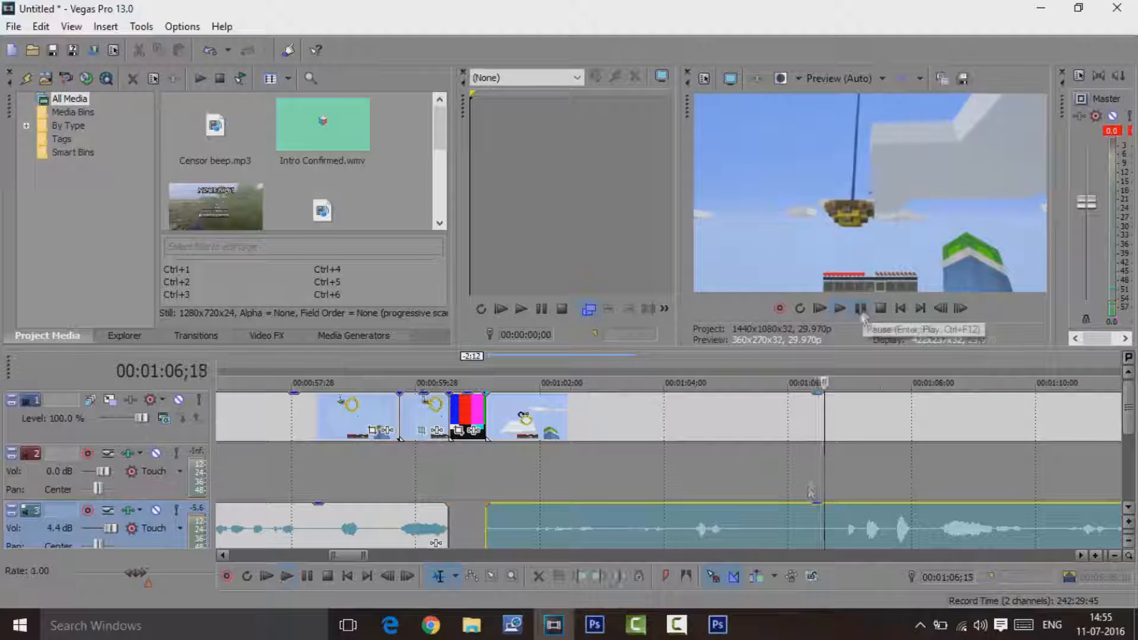
pyautogui.moveTo(803, 483); pyautogui.dragTo(745, 485)
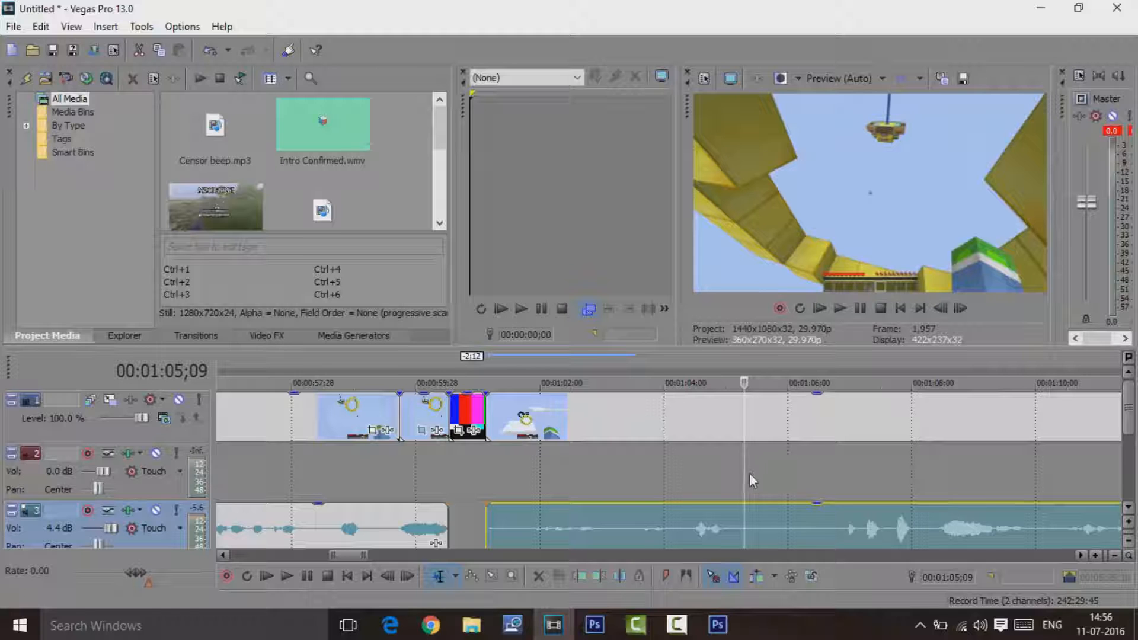
pyautogui.moveTo(742, 468); pyautogui.dragTo(729, 470)
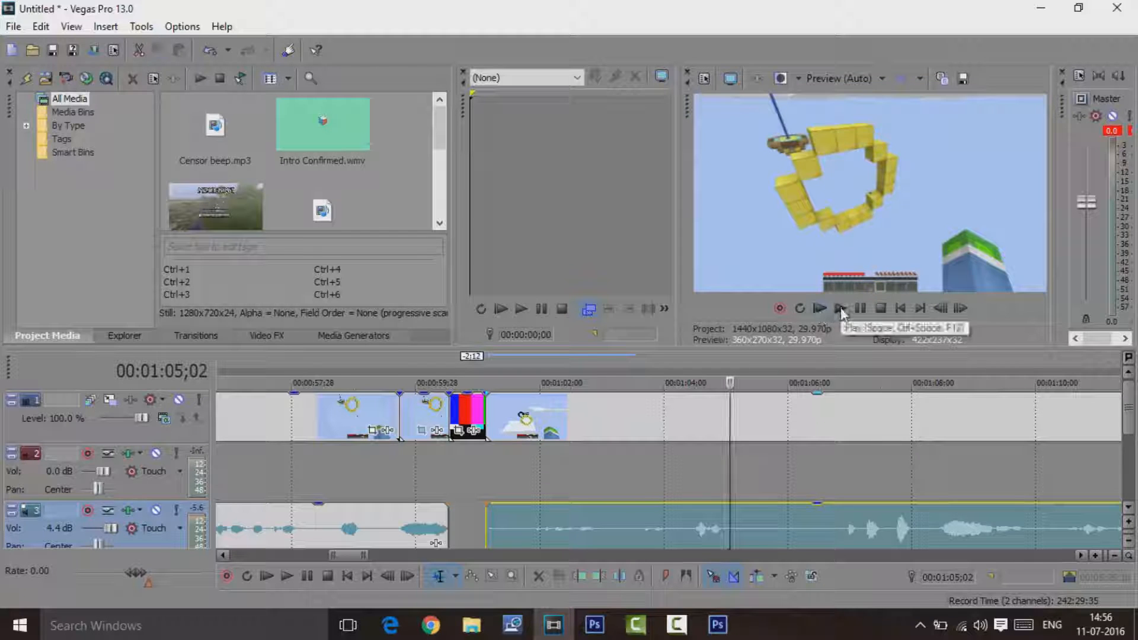
pyautogui.click(820, 309)
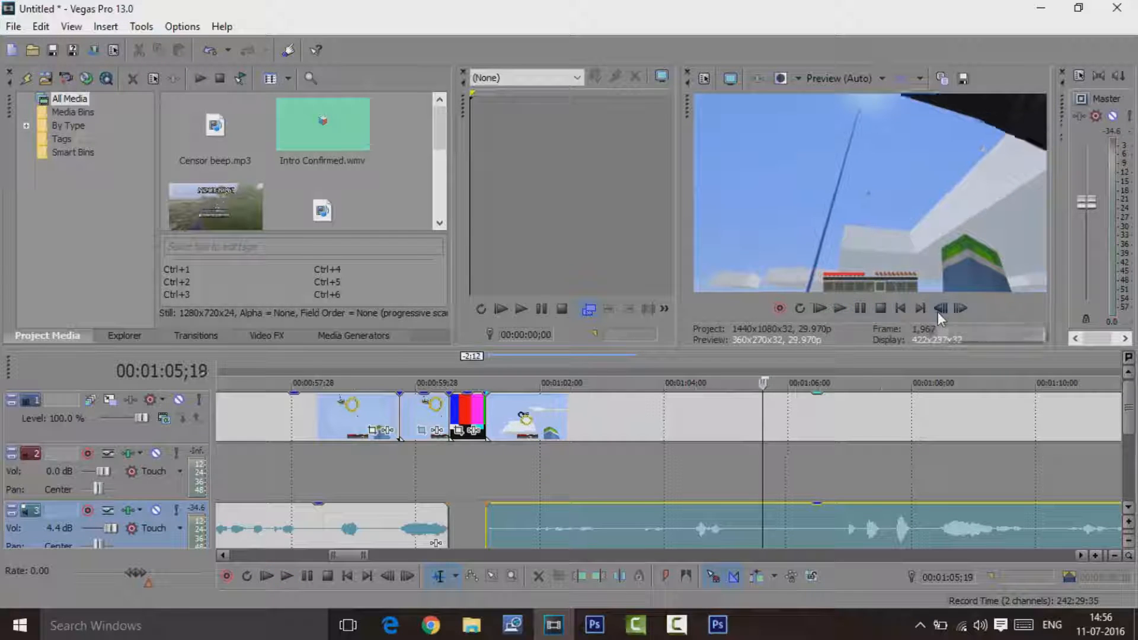
pyautogui.click(937, 311)
pyautogui.click(936, 312)
pyautogui.click(936, 313)
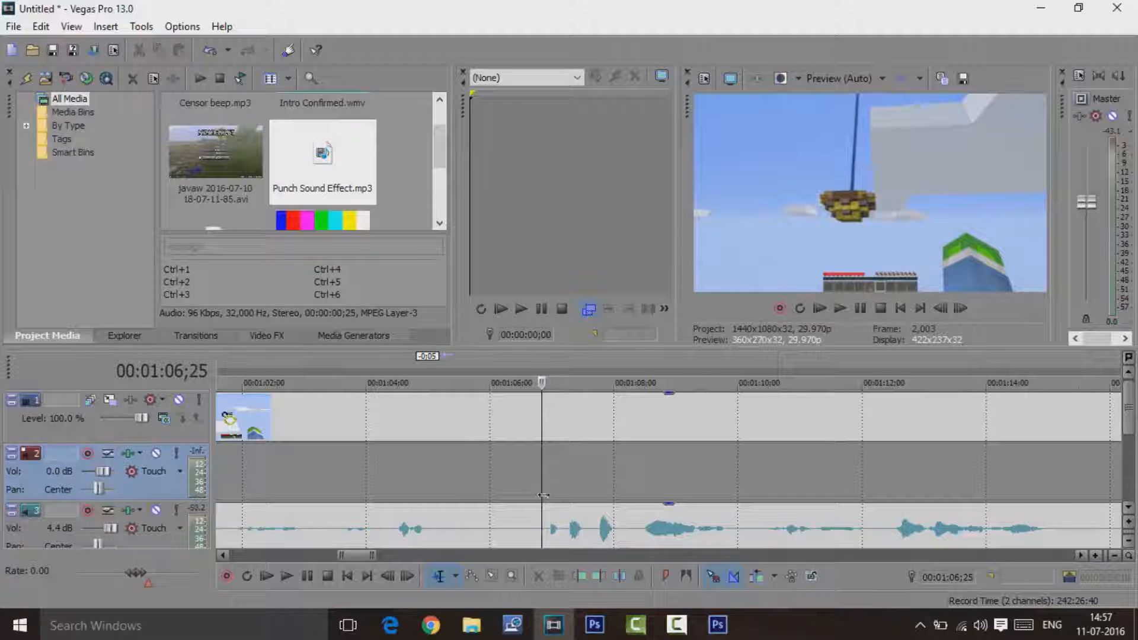
# Split the gameplay video at 00:01:06;29 and at the following voice bursts to make three short clips
pyautogui.moveTo(542, 495); pyautogui.dragTo(555, 477)
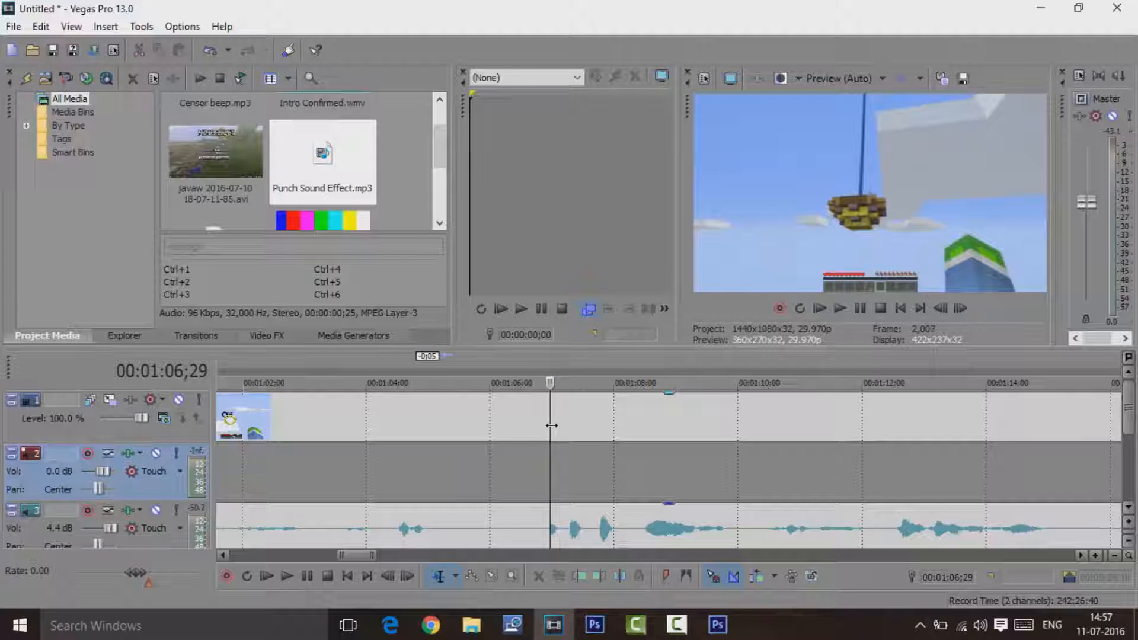
pyautogui.click(551, 425)
pyautogui.moveTo(550, 490); pyautogui.dragTo(646, 490)
pyautogui.scroll(2, 588, 464)
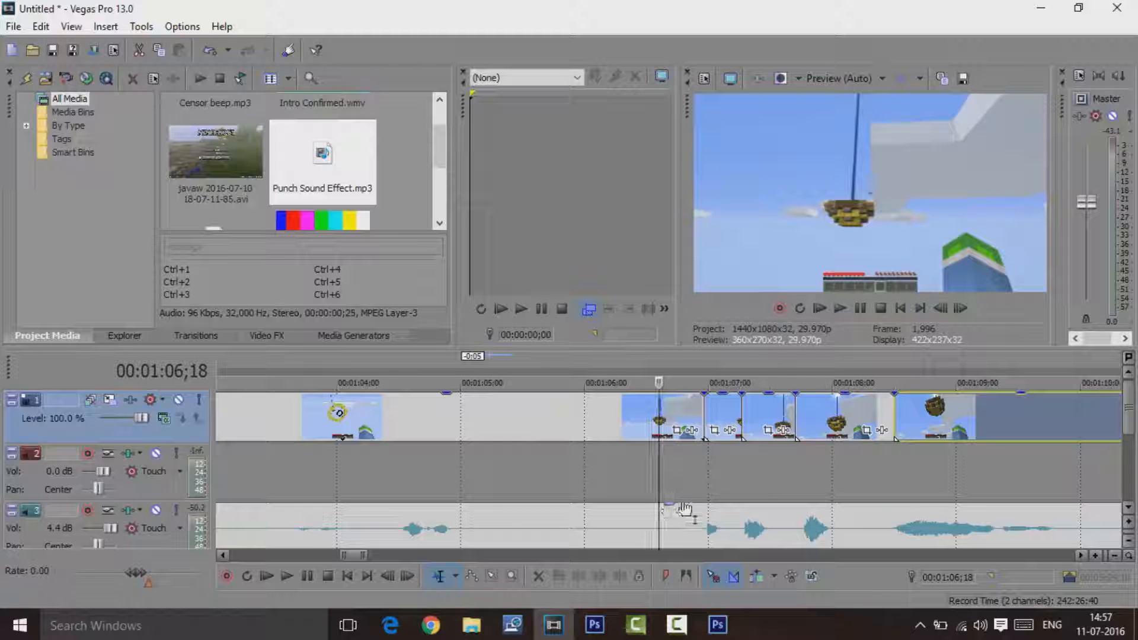
# Zoom in with Pan/Crop by centring the first short clip's frame at 1,047.3 × 591.4 and the second's at about 900 wide
pyautogui.click(714, 430)
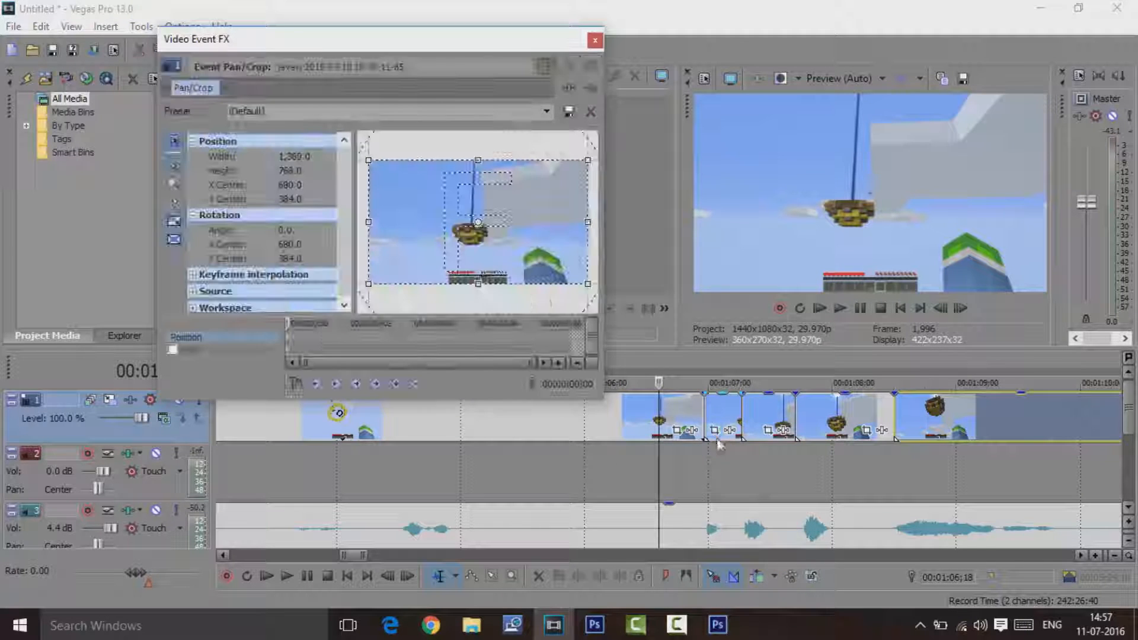
pyautogui.moveTo(588, 287); pyautogui.dragTo(563, 269)
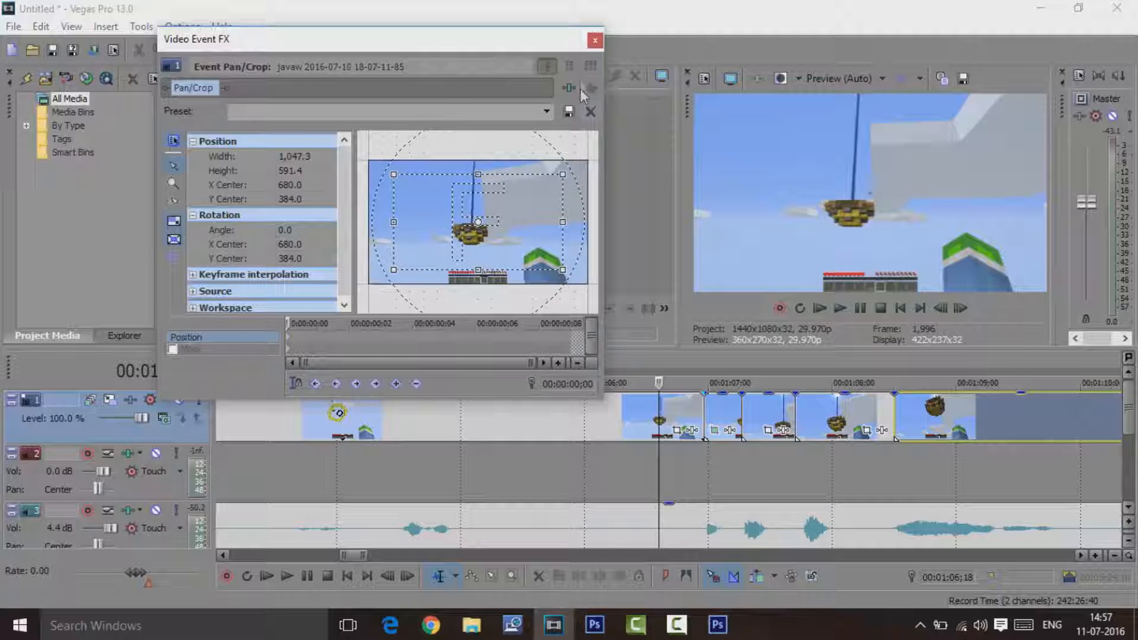
pyautogui.click(594, 40)
pyautogui.click(768, 430)
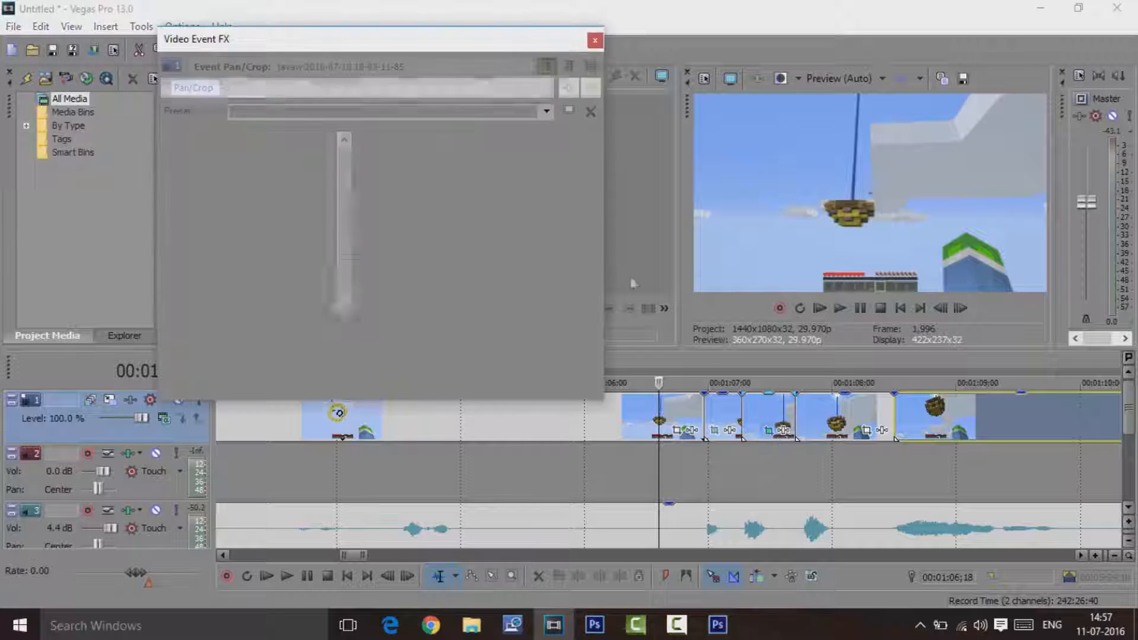
pyautogui.moveTo(587, 285); pyautogui.dragTo(547, 261)
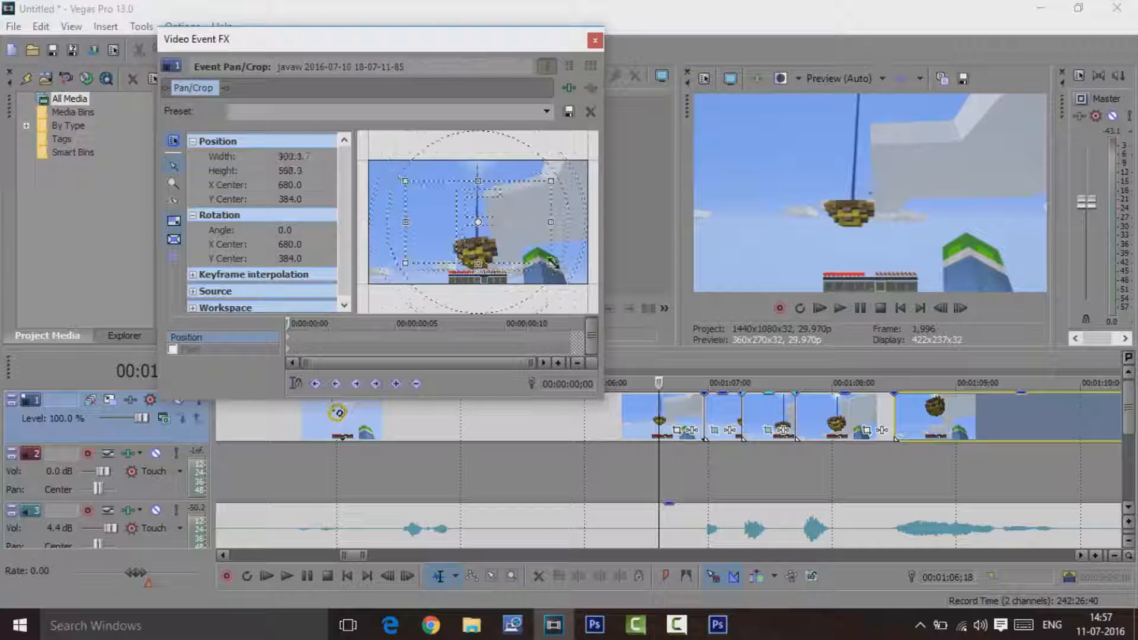
pyautogui.click(594, 41)
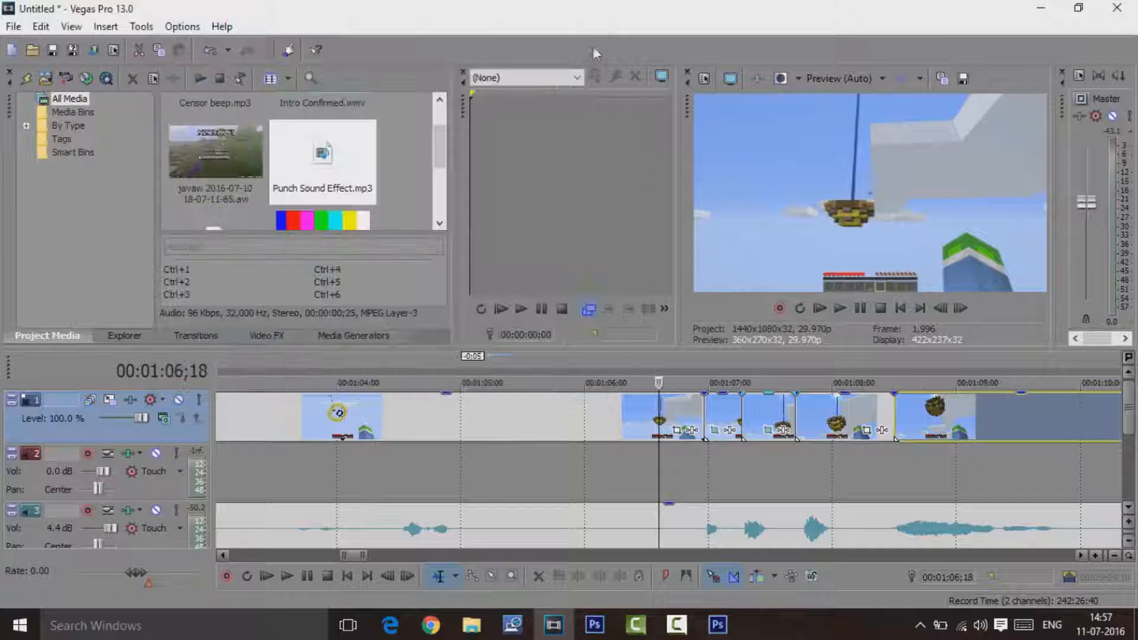
# Crop the third short clip's frame to 550.5 × 310.9 with Pan/Crop and play back the stepped zoom from 00:01:06;15
pyautogui.click(866, 430)
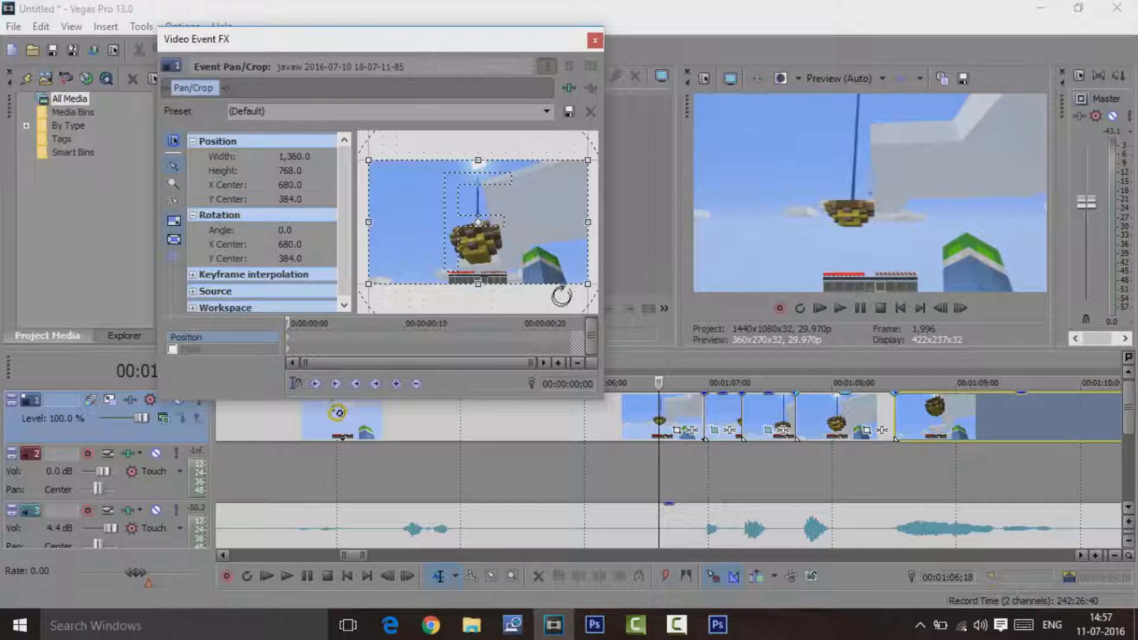
pyautogui.moveTo(584, 279); pyautogui.dragTo(522, 246)
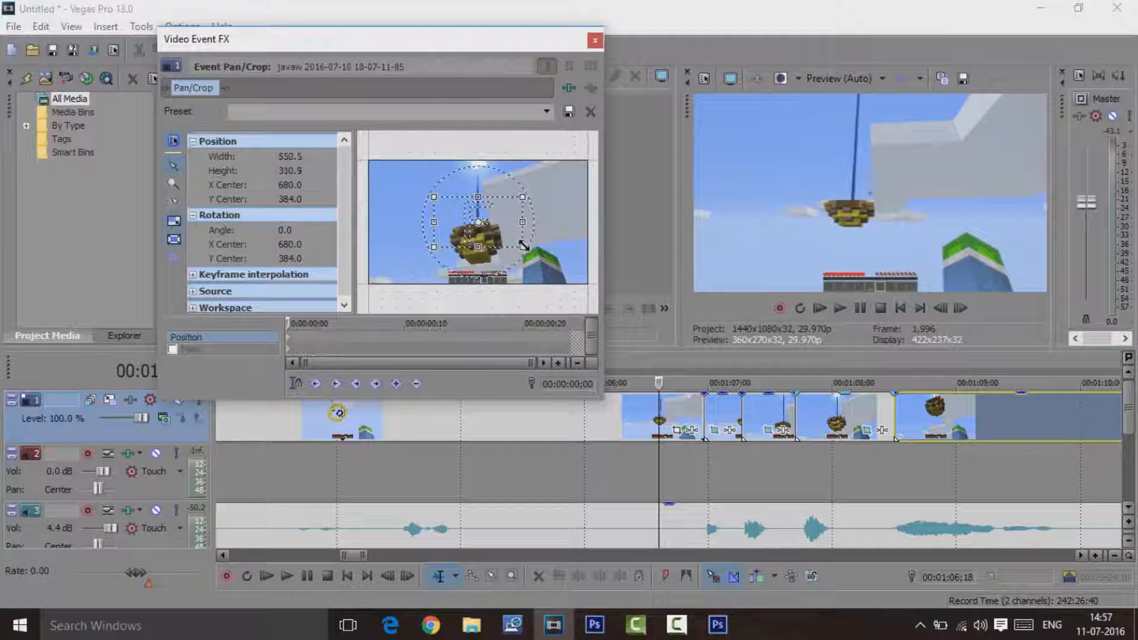
pyautogui.click(594, 40)
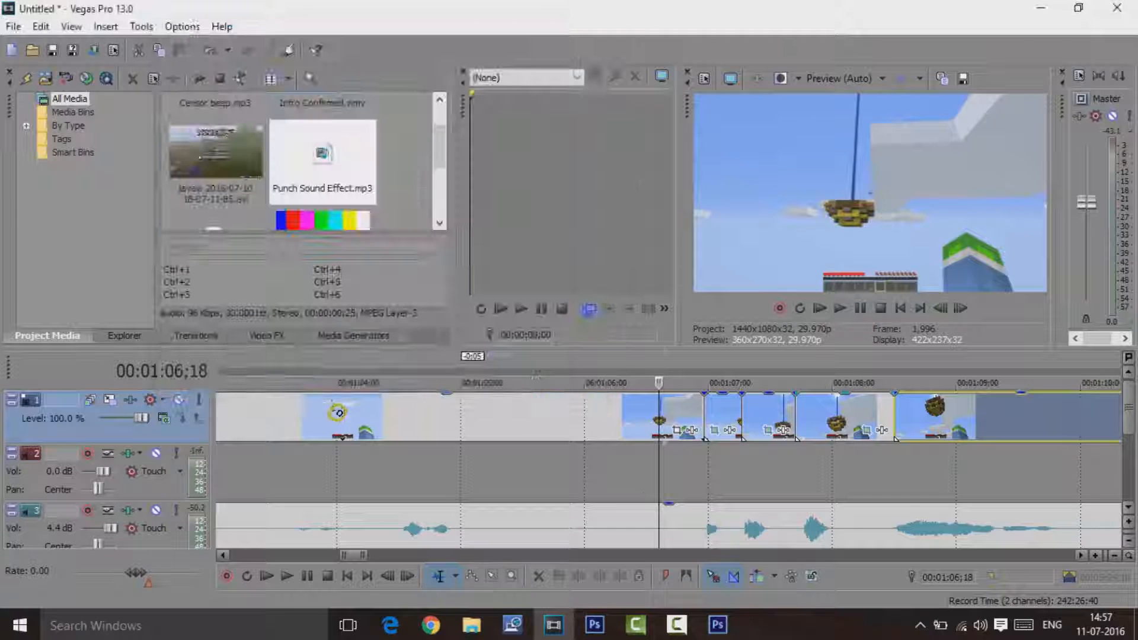
pyautogui.click(646, 479)
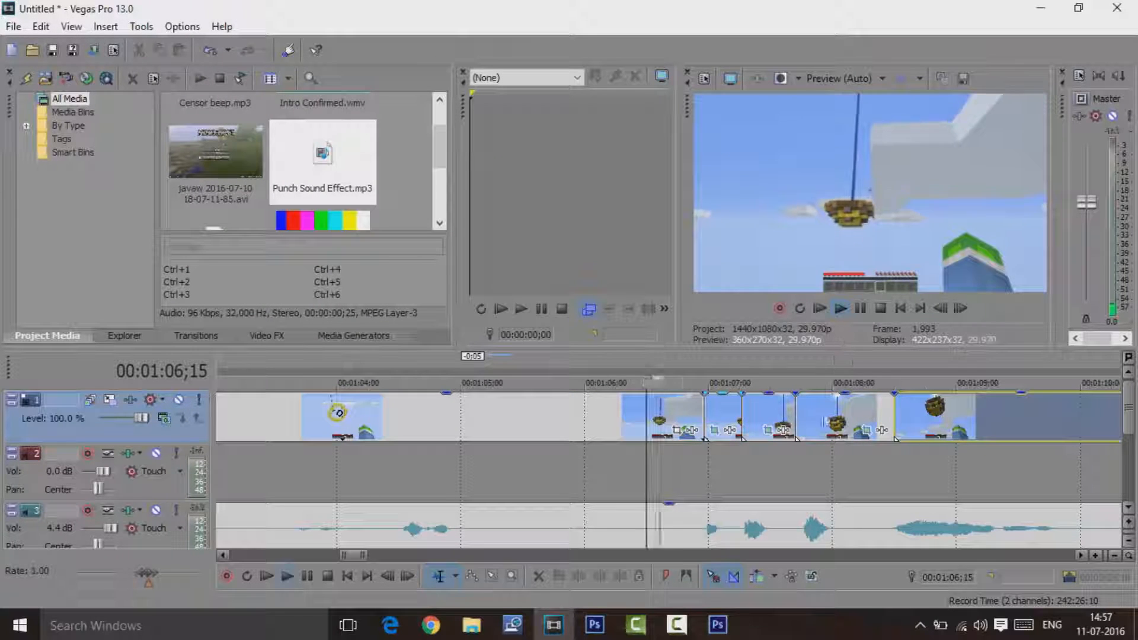
pyautogui.press('space')
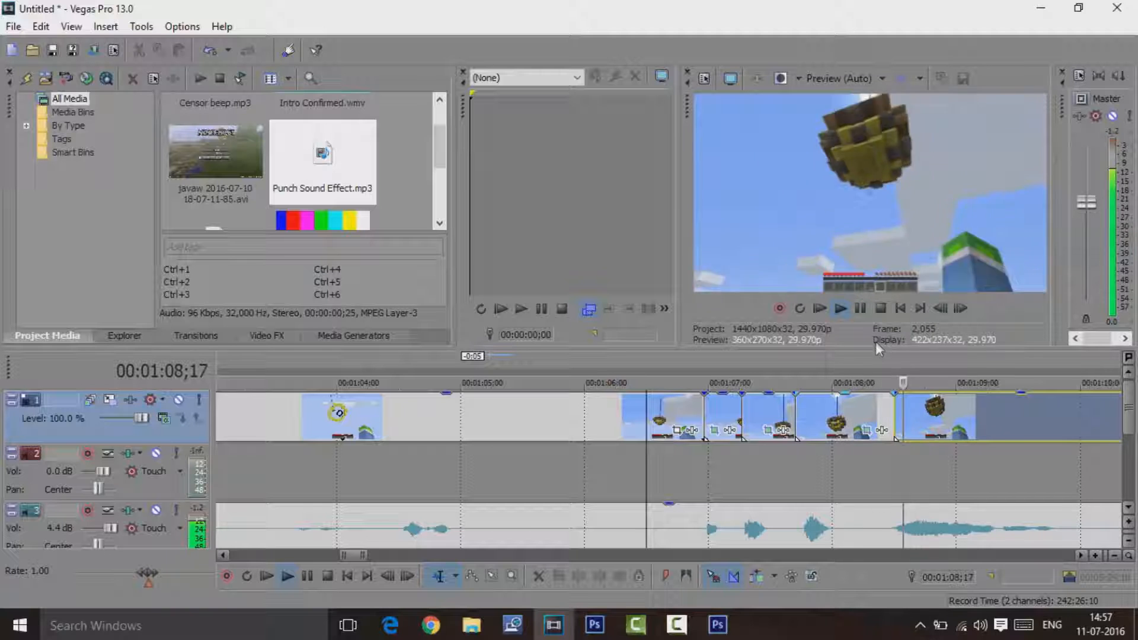
pyautogui.click(859, 308)
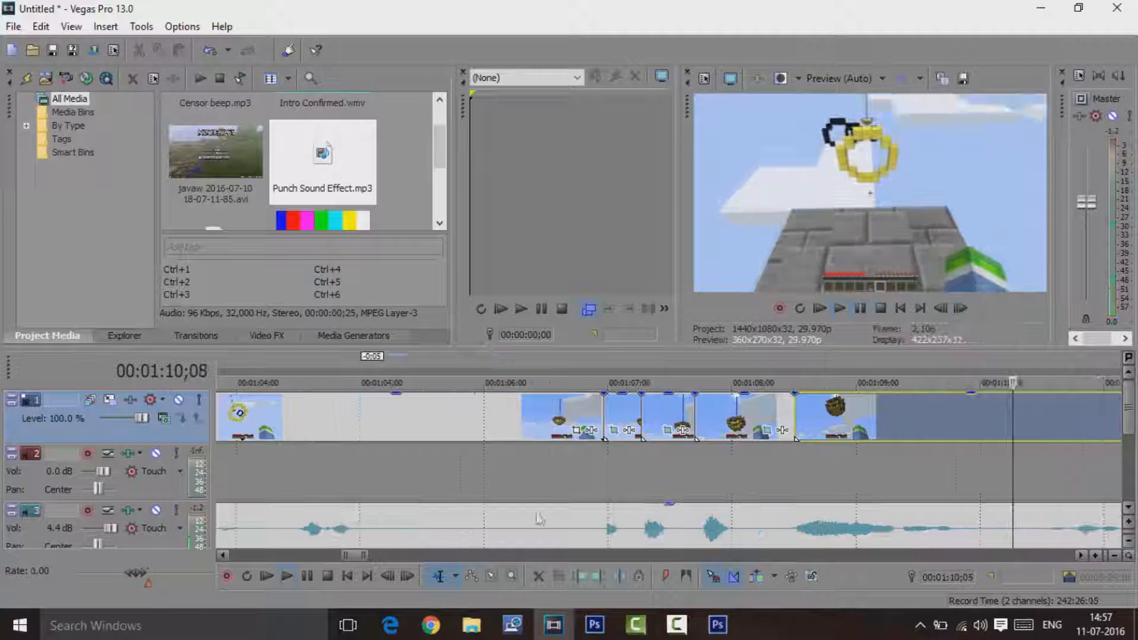
# Save a snapshot of the preview frame at 00:00:36;02 to the Desktop as a JPEG named screenshot, and place its icon beside the gameplay video
pyautogui.scroll(-5, 474, 490)
pyautogui.moveTo(389, 555); pyautogui.dragTo(370, 528)
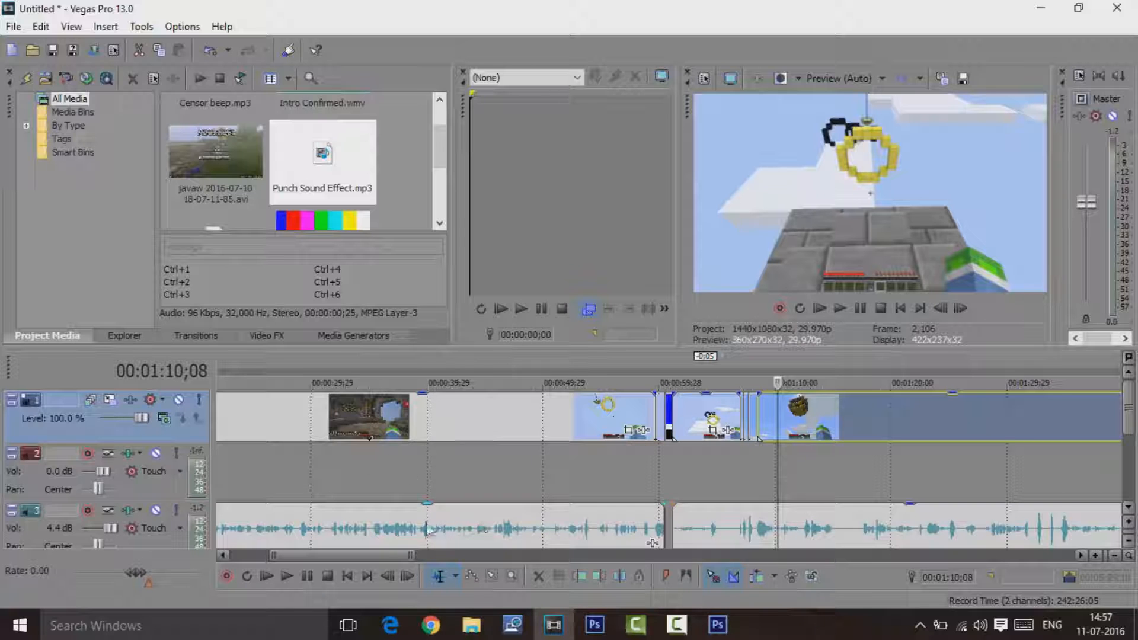
pyautogui.moveTo(780, 488); pyautogui.dragTo(638, 501)
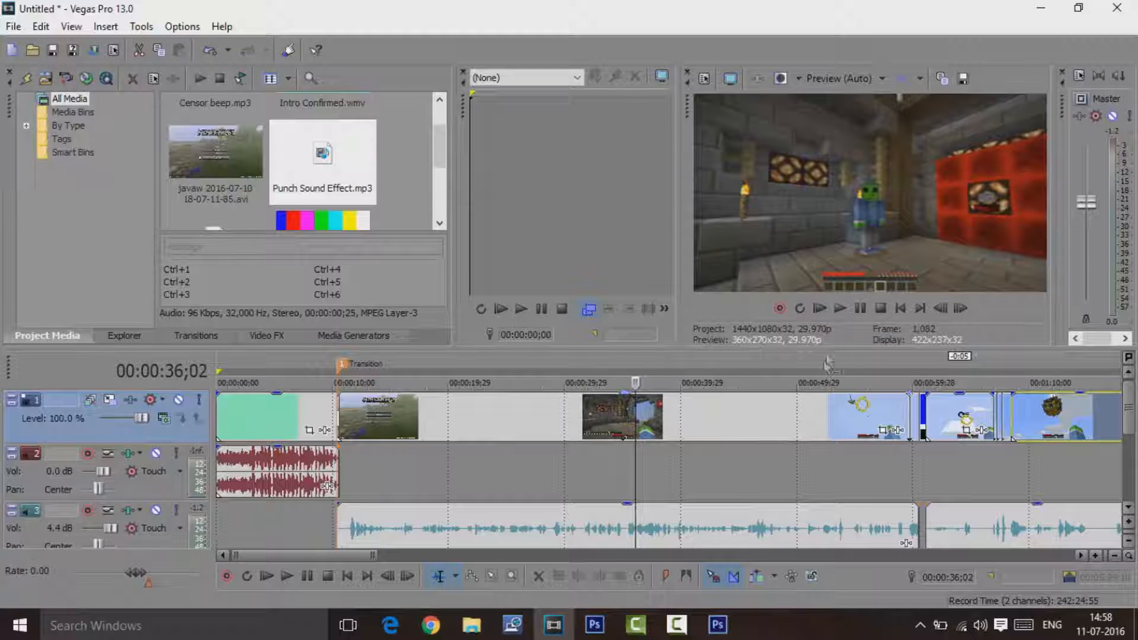
pyautogui.click(962, 79)
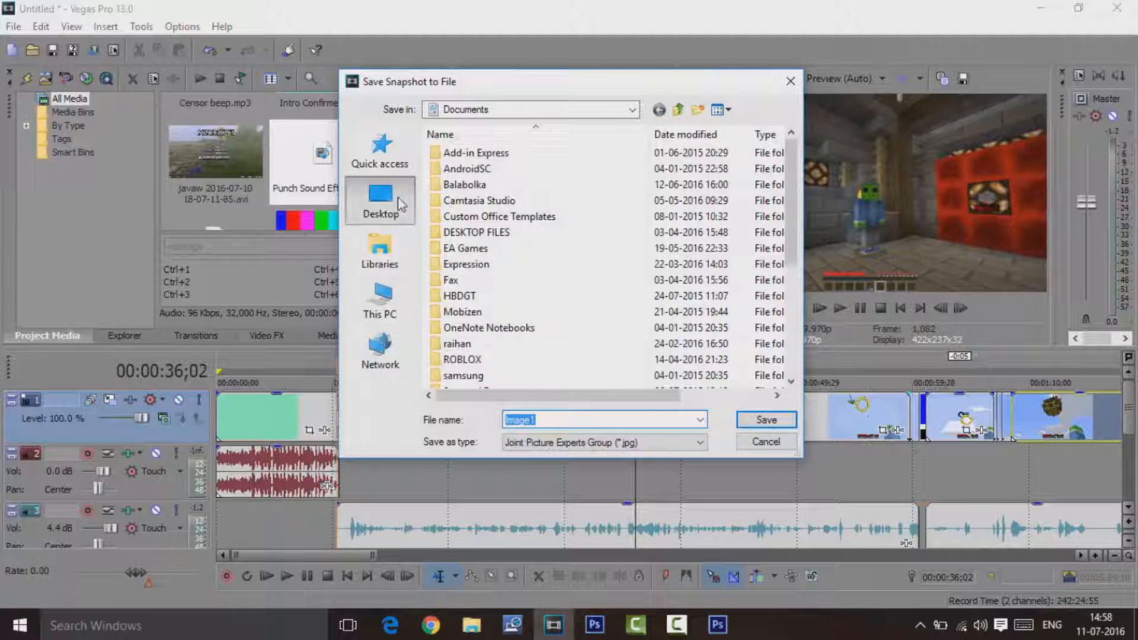
pyautogui.click(394, 199)
pyautogui.write('screen')
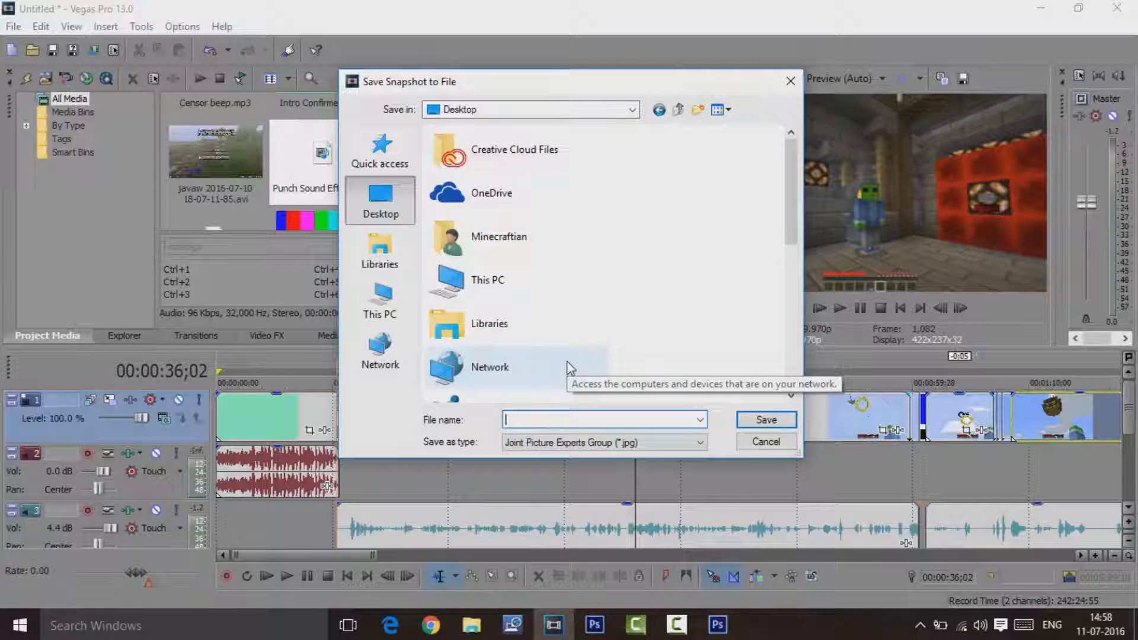
pyautogui.write('sh')
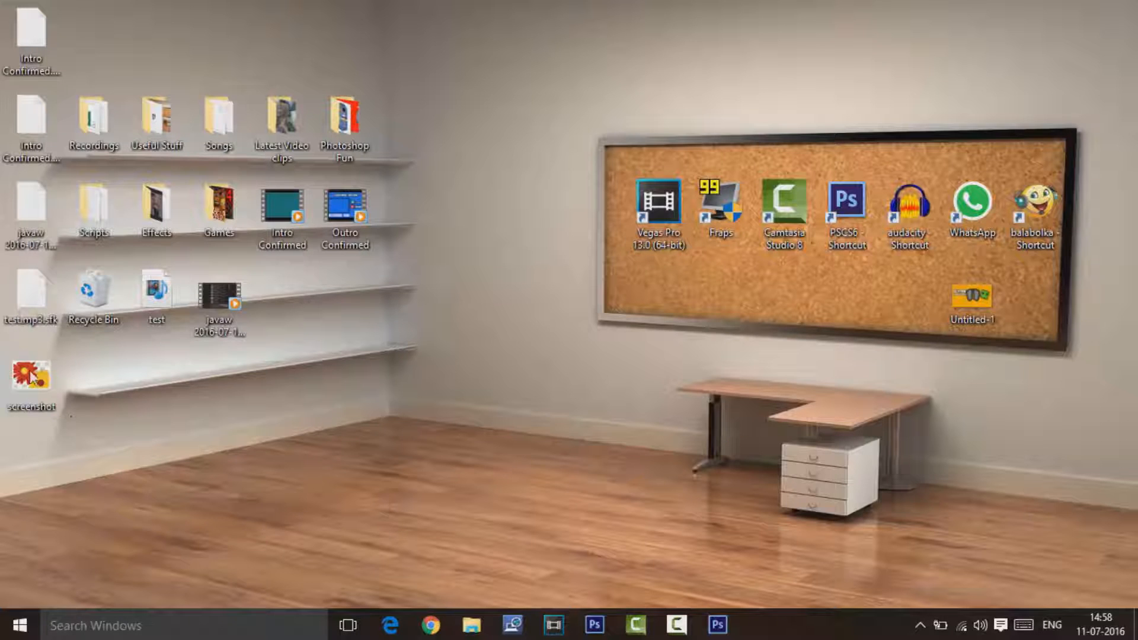
pyautogui.moveTo(31, 376); pyautogui.dragTo(314, 293)
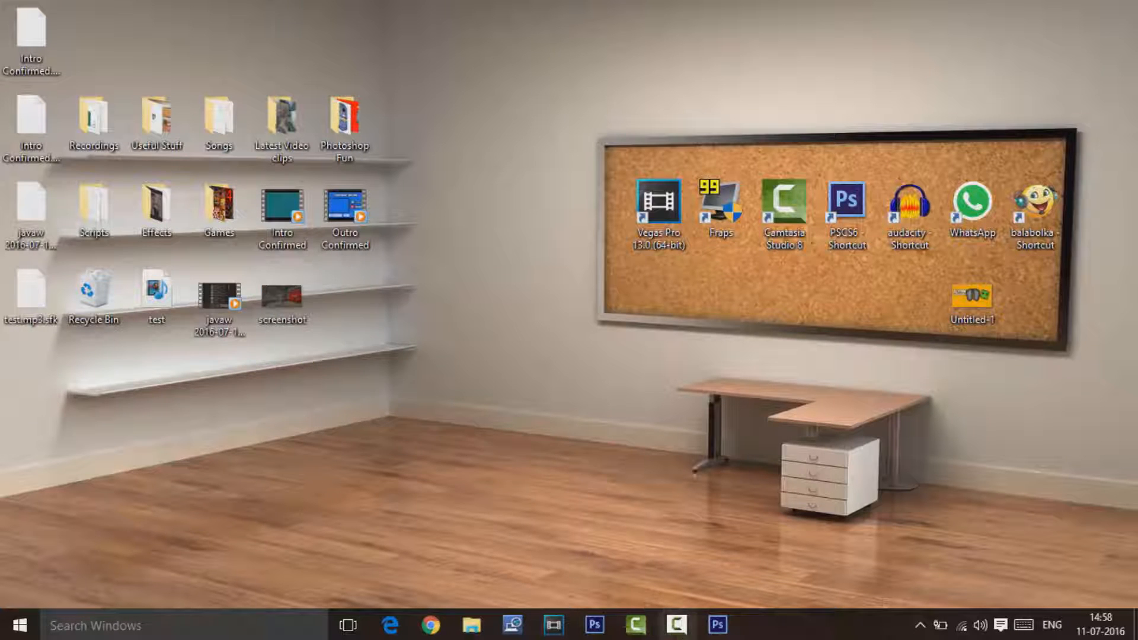
# Switch to Photoshop and create a new transparent RGB document 1920 pixels wide and 1080 pixels high
pyautogui.click(704, 635)
pyautogui.click(46, 11)
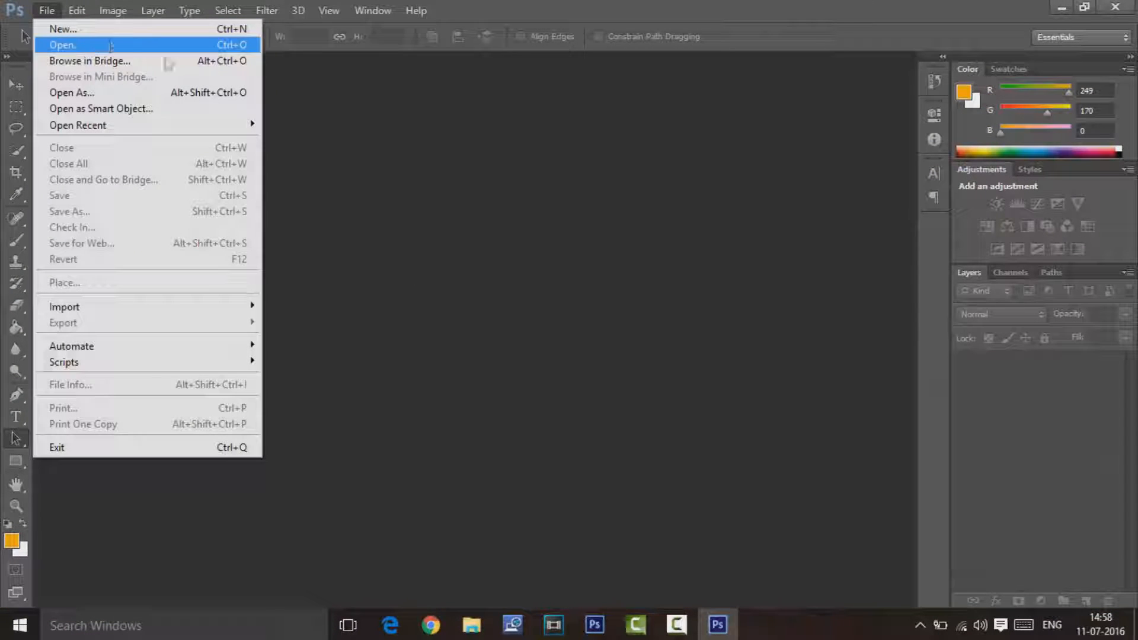
pyautogui.click(107, 28)
pyautogui.click(528, 219)
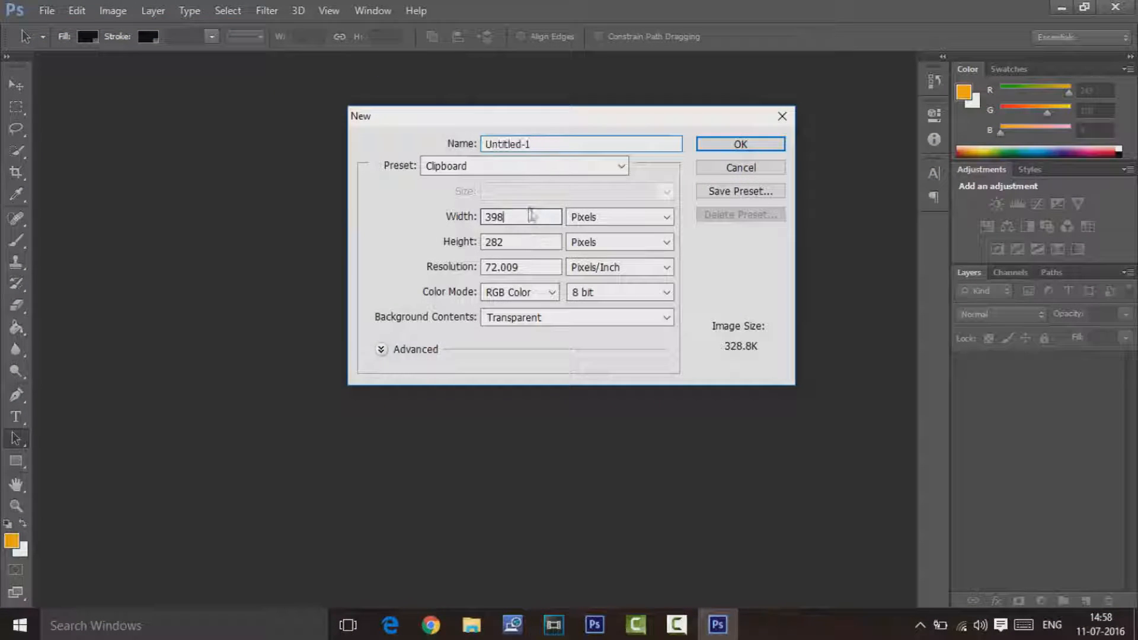
pyautogui.press('BackSpace')
pyautogui.press('BackSpace')
pyautogui.press('BackSpace')
pyautogui.write('1920')
pyautogui.press('Tab')
pyautogui.press('Tab')
pyautogui.write('1080')
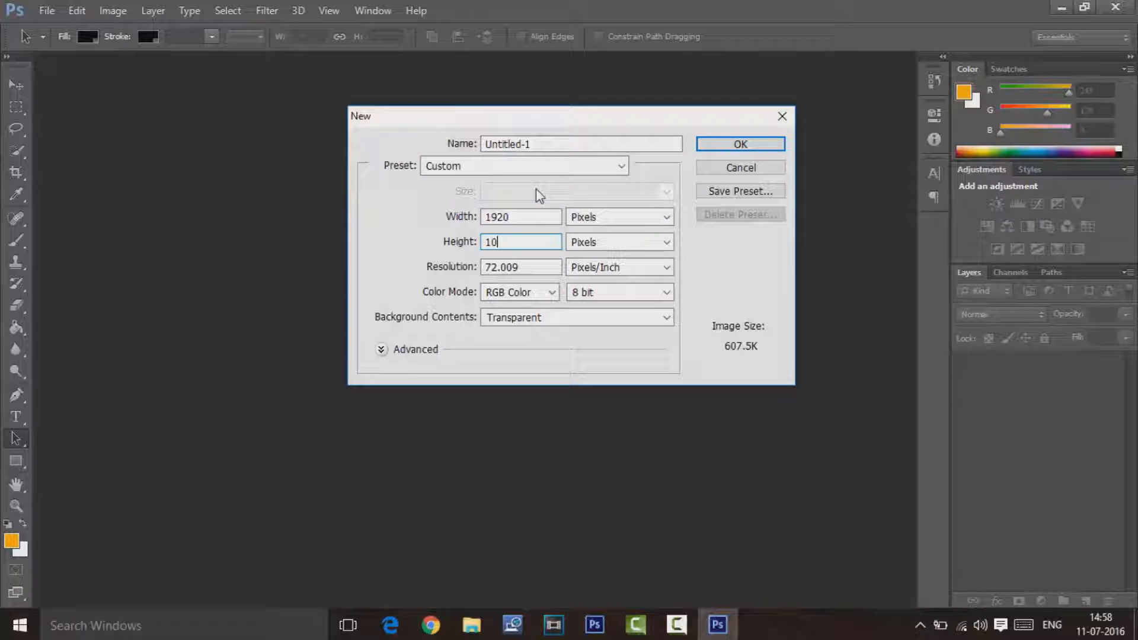
pyautogui.press('Return')
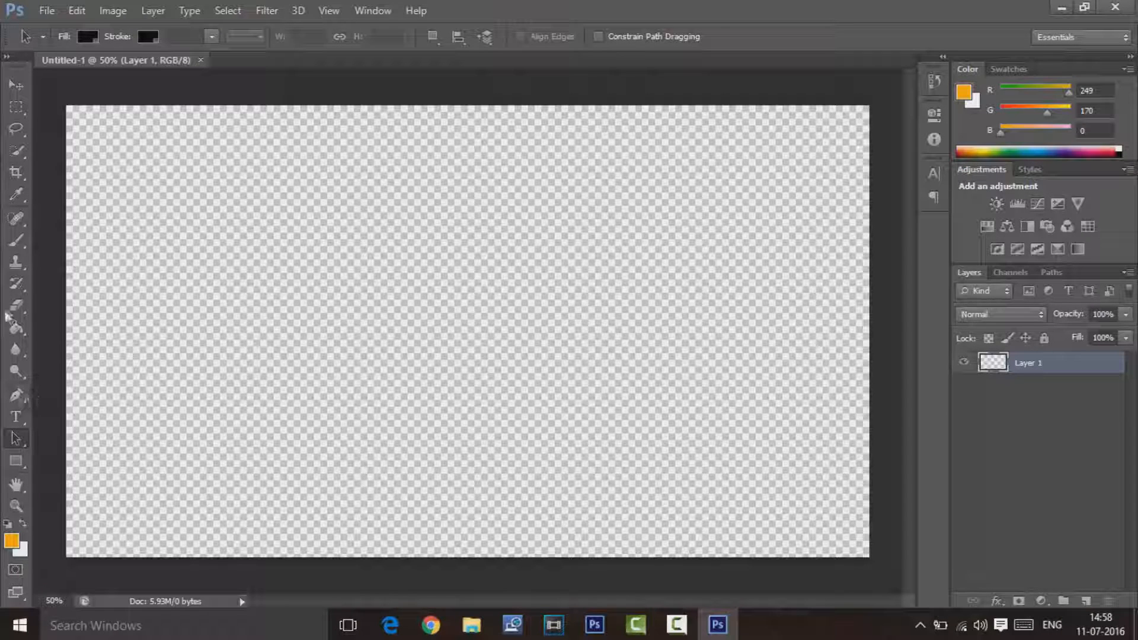
# Fill the empty layer with the orange foreground colour using the Paint Bucket tool
pyautogui.click(15, 328)
pyautogui.click(465, 405)
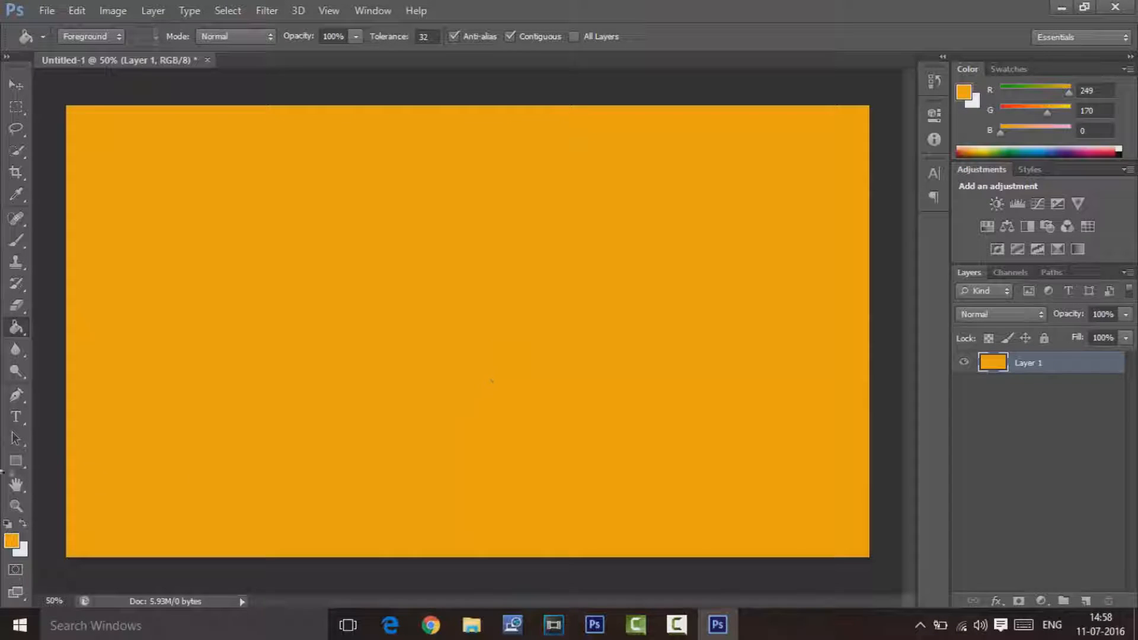
# Place the screenshot image from the Desktop onto the orange canvas and commit it at its placed size
pyautogui.click(14, 440)
pyautogui.click(45, 11)
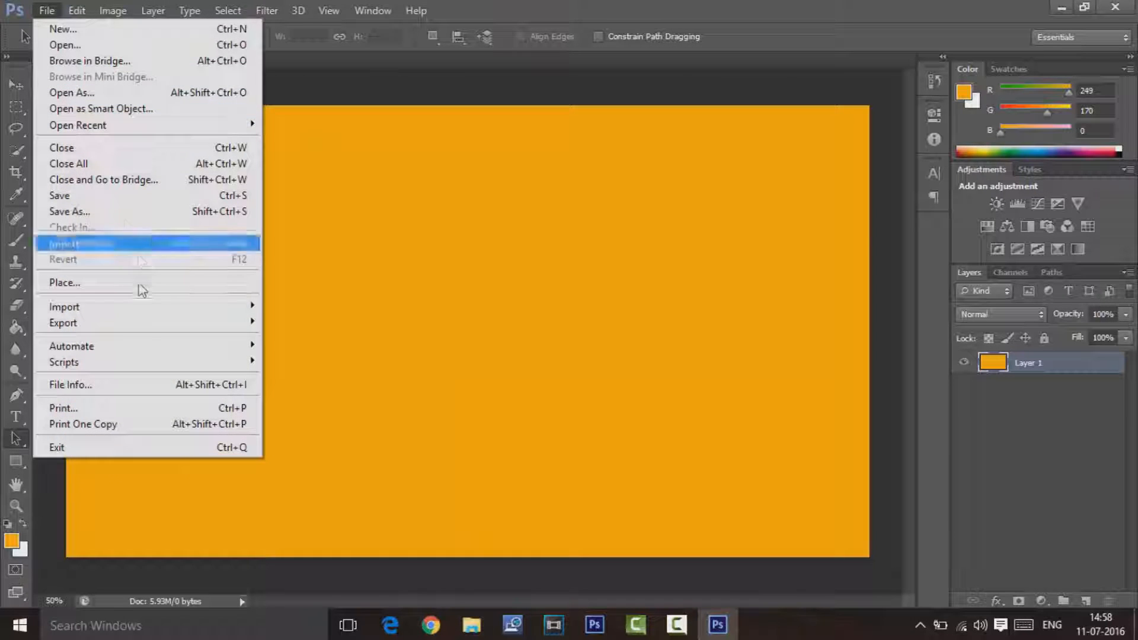
pyautogui.click(135, 283)
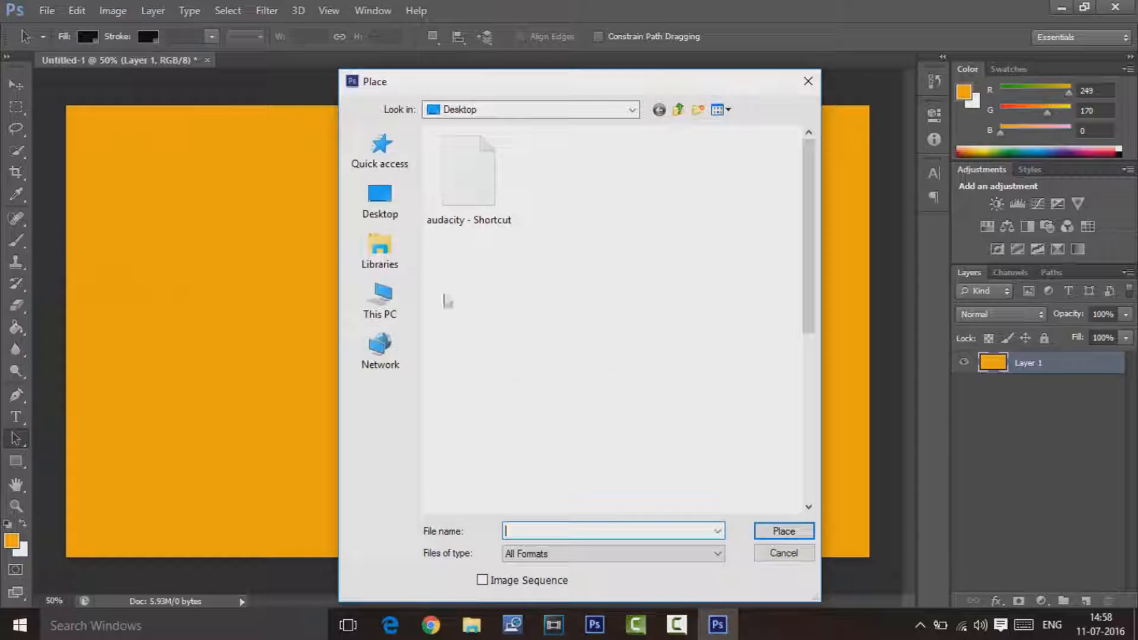
pyautogui.scroll(-5, 747, 379)
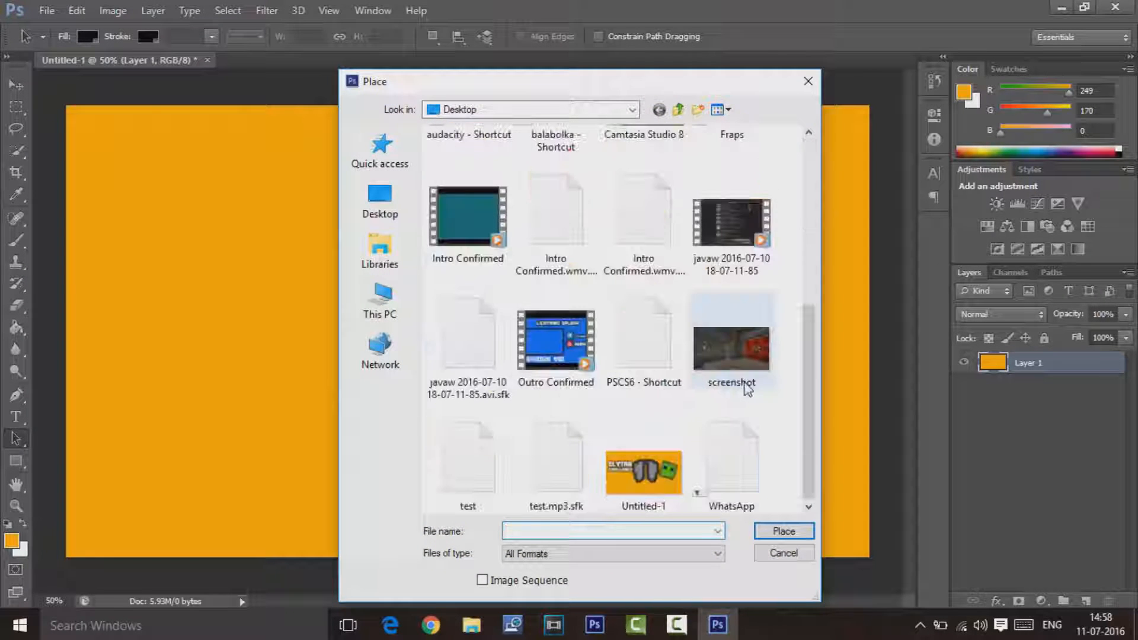
pyautogui.click(736, 341)
pyautogui.doubleClick(737, 341)
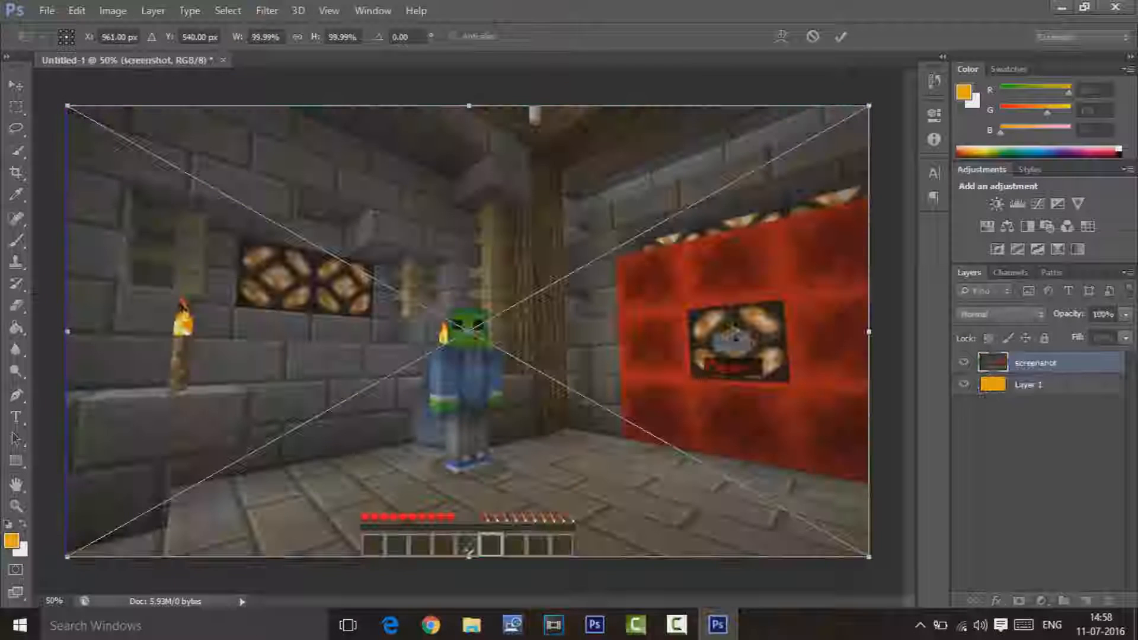
pyautogui.click(842, 37)
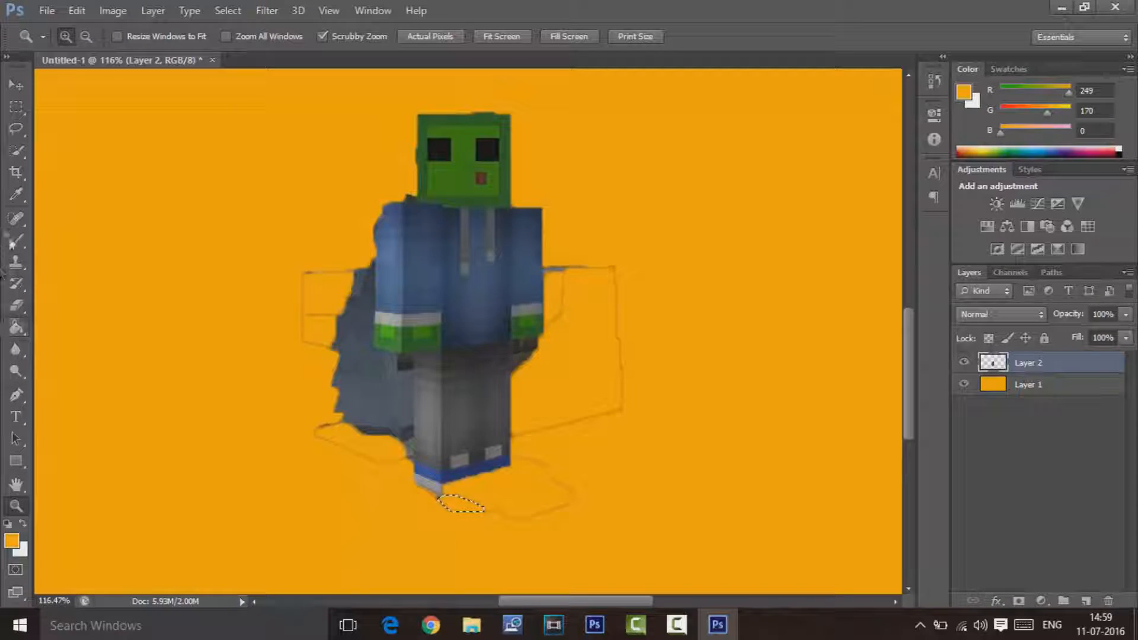
# Erase the leftover outline beneath the character's feet on Layer 2 using the Eraser with a size 34 brush
pyautogui.click(16, 305)
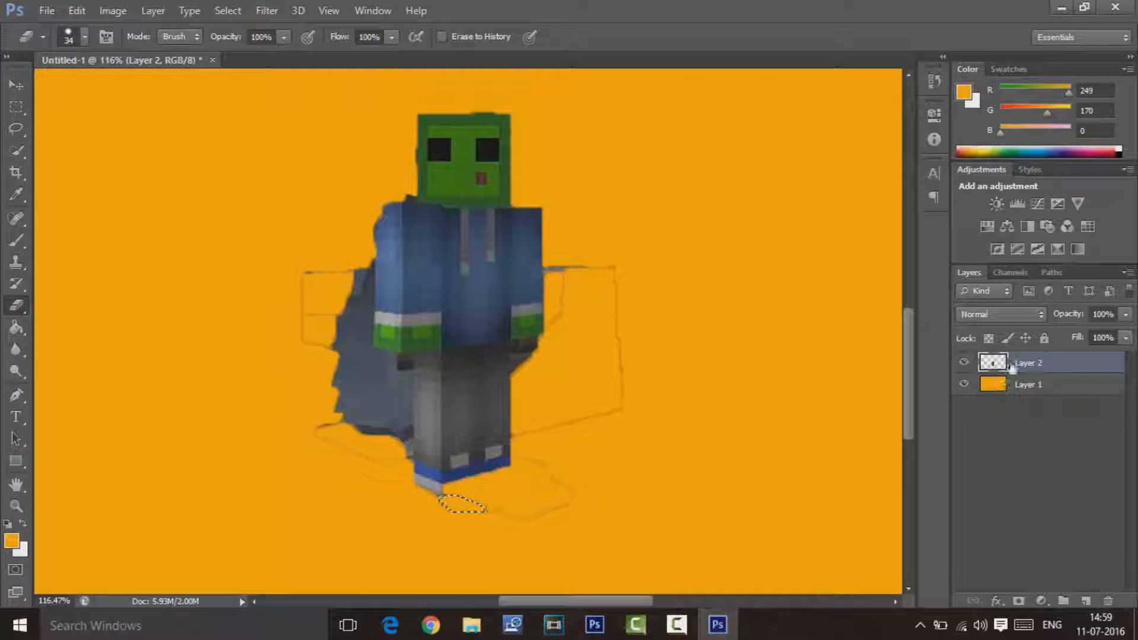
pyautogui.click(1049, 384)
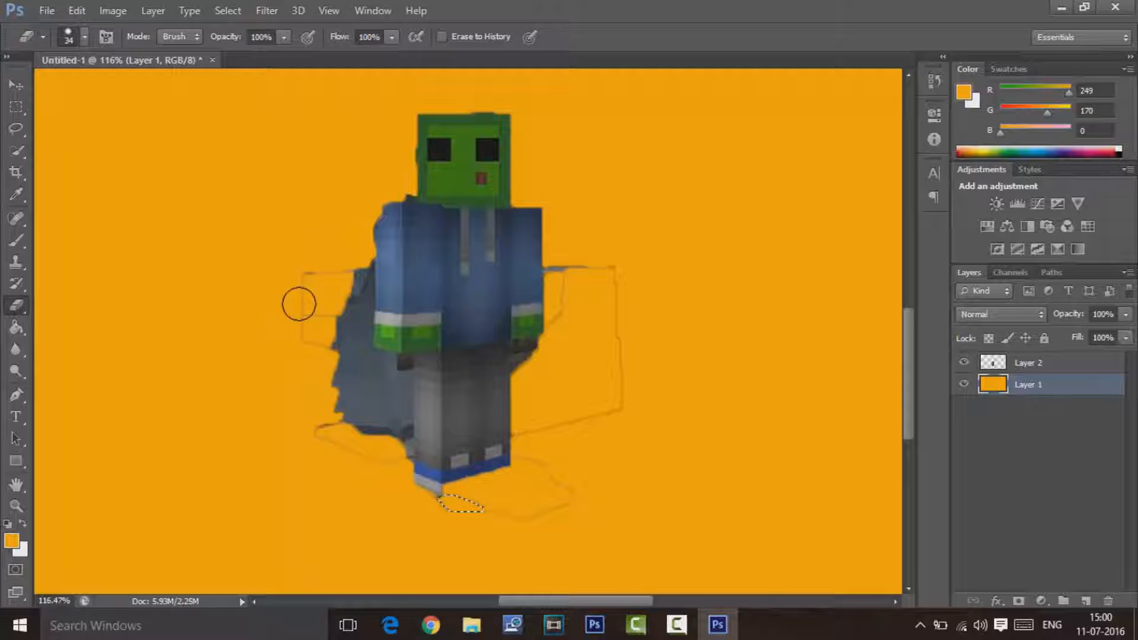
pyautogui.click(1060, 362)
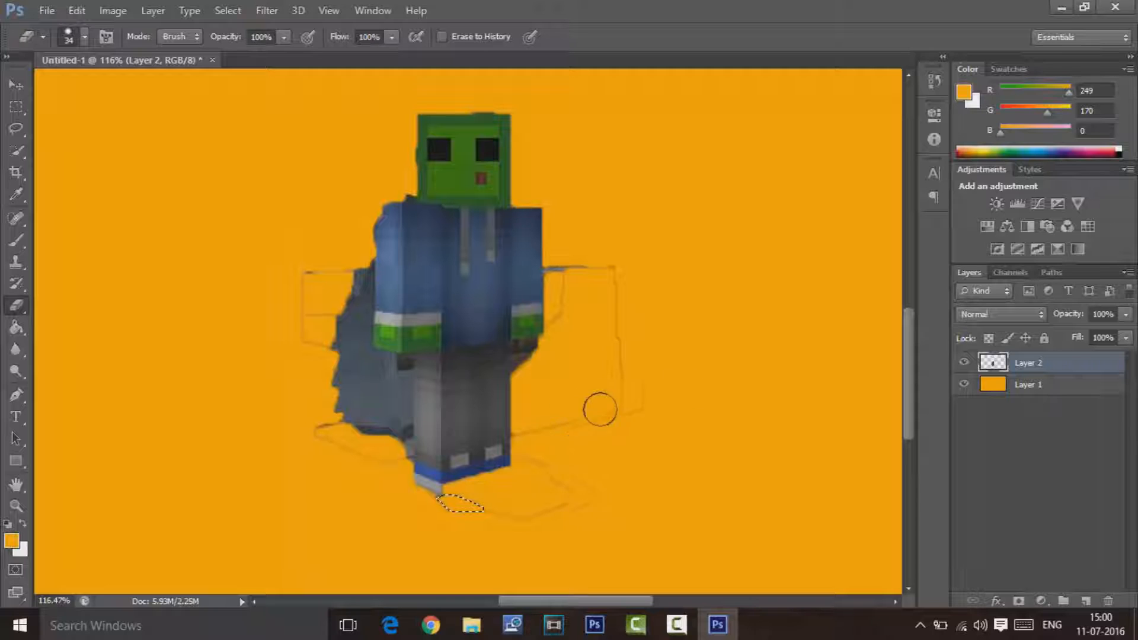
pyautogui.moveTo(516, 506); pyautogui.dragTo(524, 503)
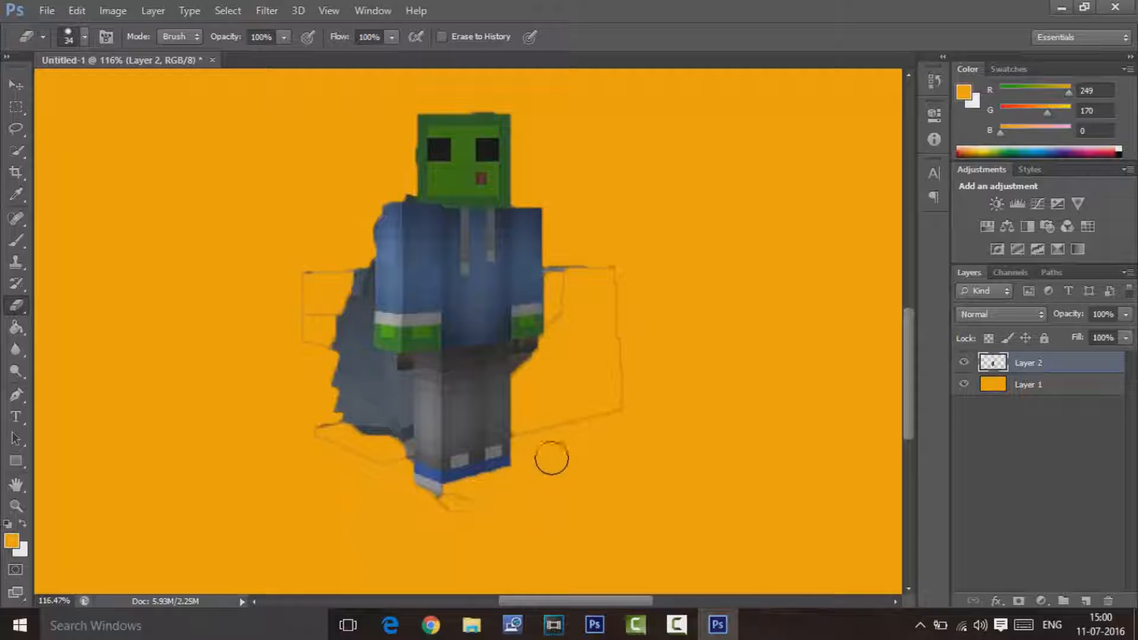
pyautogui.click(1039, 386)
pyautogui.moveTo(655, 418)
pyautogui.mouseDown()
pyautogui.moveTo(548, 391)
pyautogui.moveTo(601, 388)
pyautogui.moveTo(658, 409)
pyautogui.moveTo(618, 394)
pyautogui.moveTo(609, 262)
pyautogui.moveTo(587, 277)
pyautogui.moveTo(564, 267)
pyautogui.moveTo(561, 332)
pyautogui.moveTo(602, 412)
pyautogui.moveTo(563, 422)
pyautogui.mouseUp()
pyautogui.hotkey('ctrl', 'z')
# Erase the remaining stray outlines on both sides of the character and around its legs on Layer 2
pyautogui.click(1095, 364)
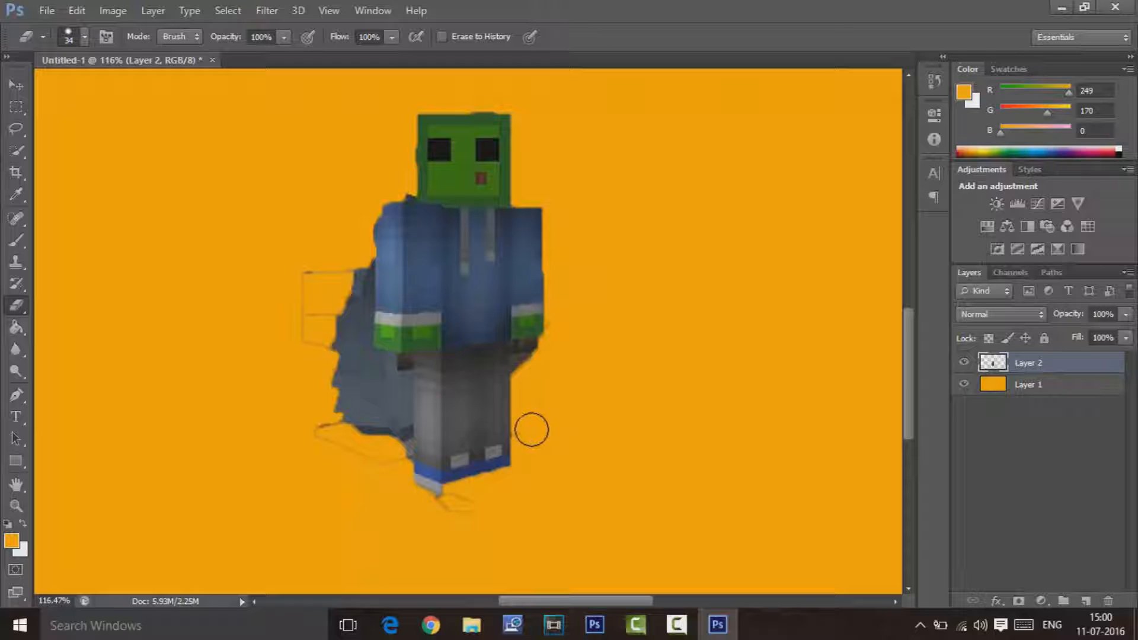
pyautogui.moveTo(527, 432)
pyautogui.mouseDown()
pyautogui.moveTo(477, 579)
pyautogui.moveTo(471, 498)
pyautogui.moveTo(453, 513)
pyautogui.moveTo(331, 507)
pyautogui.moveTo(344, 469)
pyautogui.moveTo(382, 475)
pyautogui.moveTo(331, 449)
pyautogui.mouseUp()
pyautogui.moveTo(284, 348)
pyautogui.mouseDown()
pyautogui.moveTo(318, 260)
pyautogui.moveTo(315, 346)
pyautogui.moveTo(329, 292)
pyautogui.mouseUp()
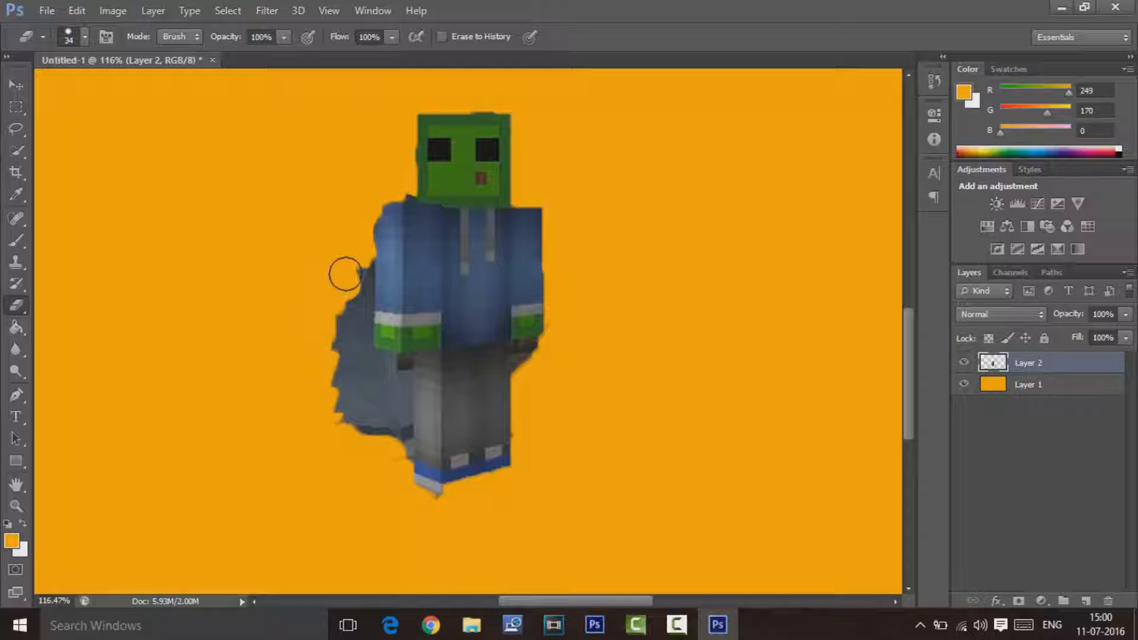
# Move the cut-out character up and enlarge it near the canvas centre with Free Transform, and commit the change
pyautogui.click(11, 497)
pyautogui.moveTo(101, 474); pyautogui.dragTo(698, 390)
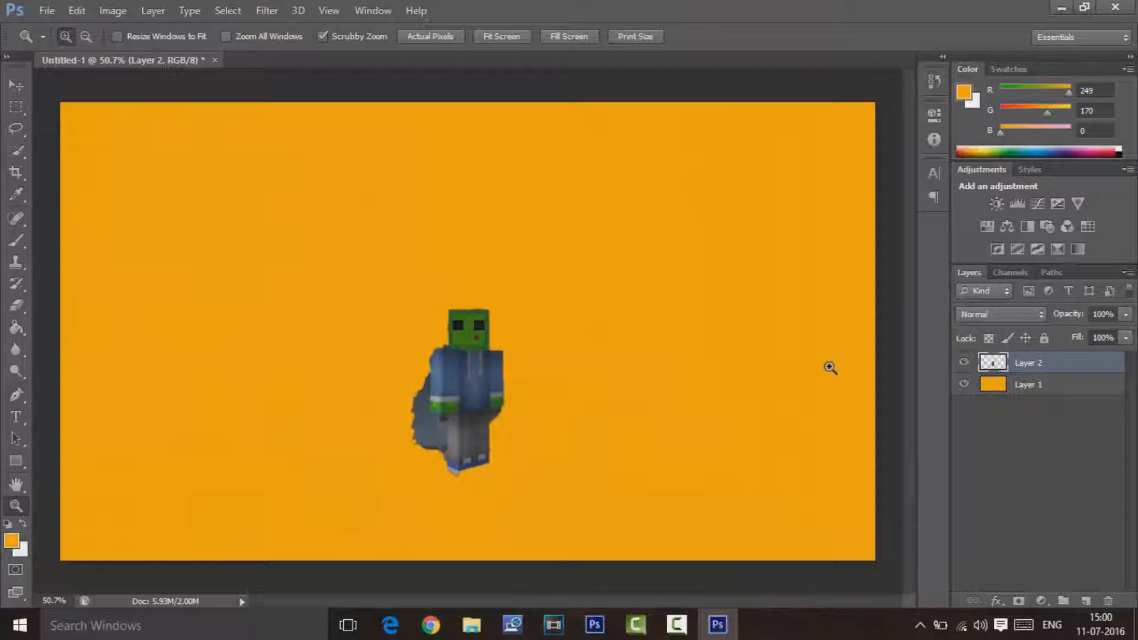
pyautogui.hotkey('ctrl', 't')
pyautogui.moveTo(505, 435); pyautogui.dragTo(516, 323)
pyautogui.moveTo(514, 255); pyautogui.dragTo(591, 165)
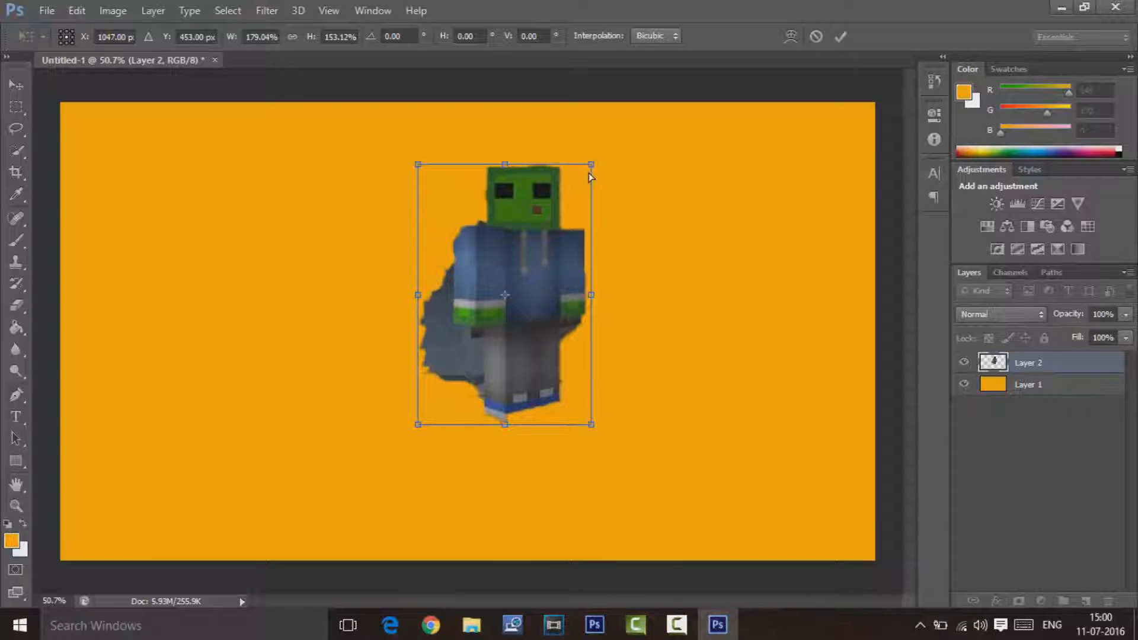
pyautogui.hotkey('ctrl', 'z')
pyautogui.moveTo(516, 256); pyautogui.dragTo(526, 305)
pyautogui.click(841, 37)
# Add the white text BLA BLA in Minecrafter Alt at 100 pt to the left of the character
pyautogui.press('z')
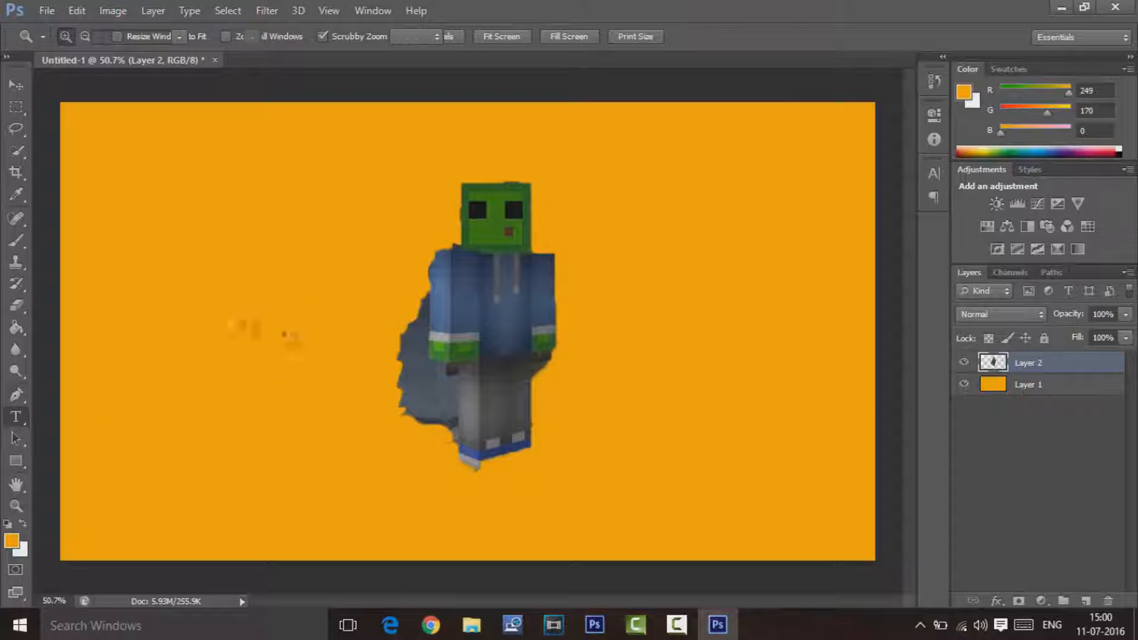
pyautogui.click(155, 339)
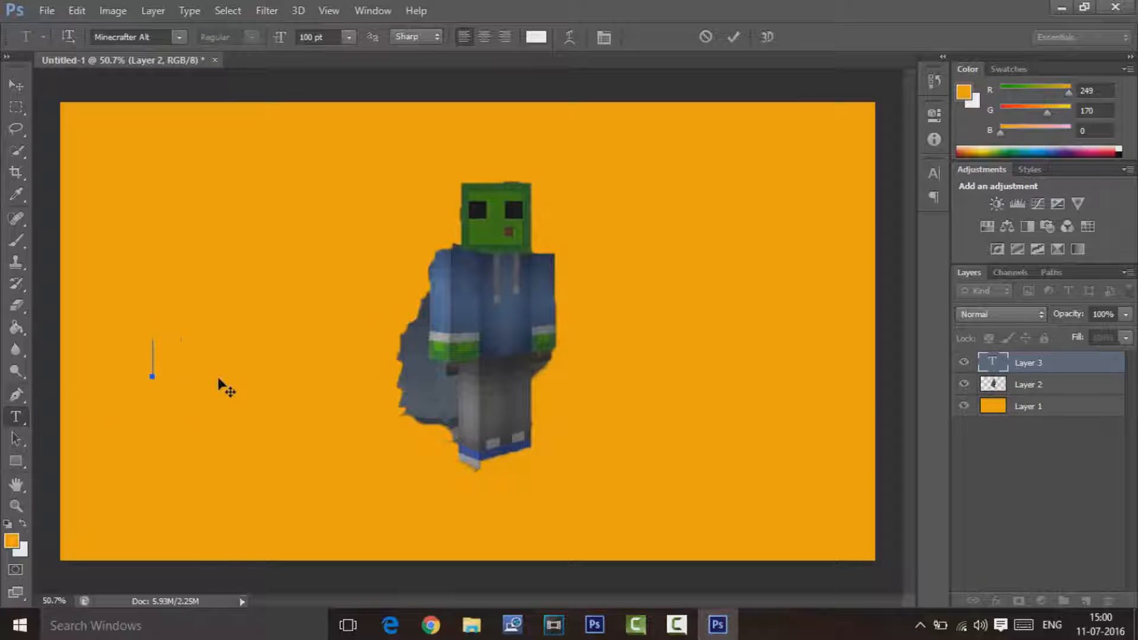
pyautogui.write('BL')
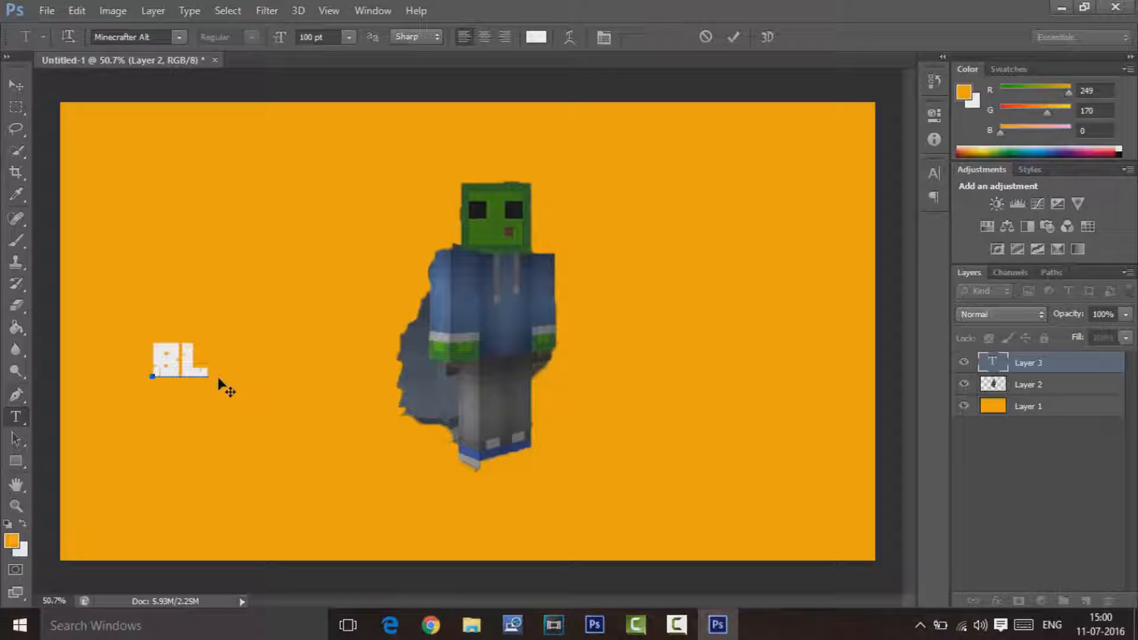
pyautogui.write('A BLA')
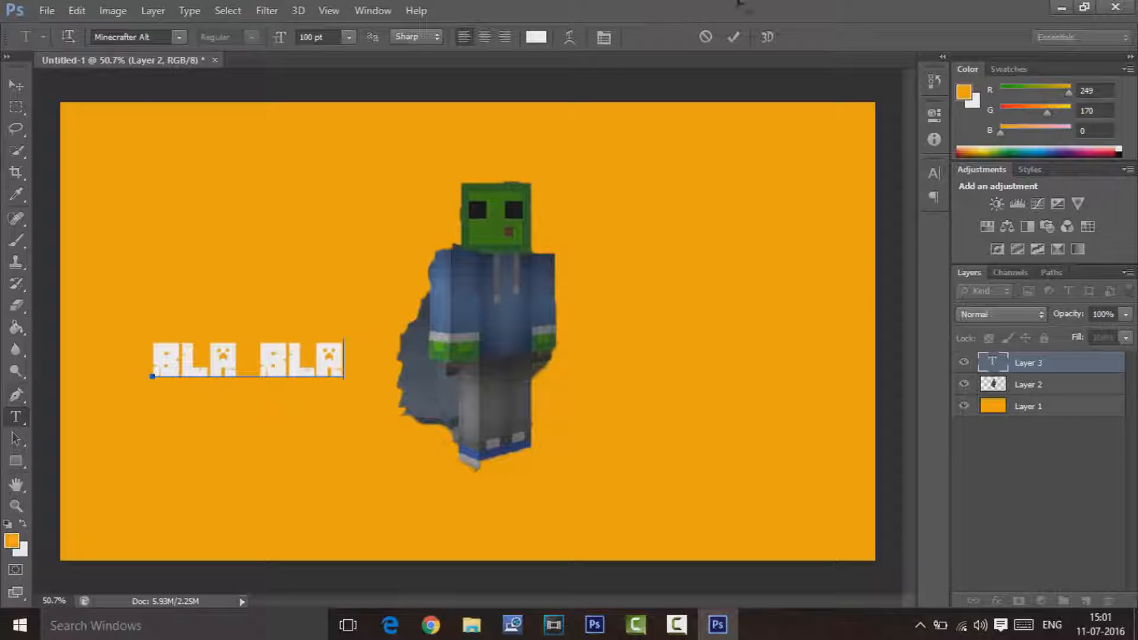
pyautogui.click(733, 36)
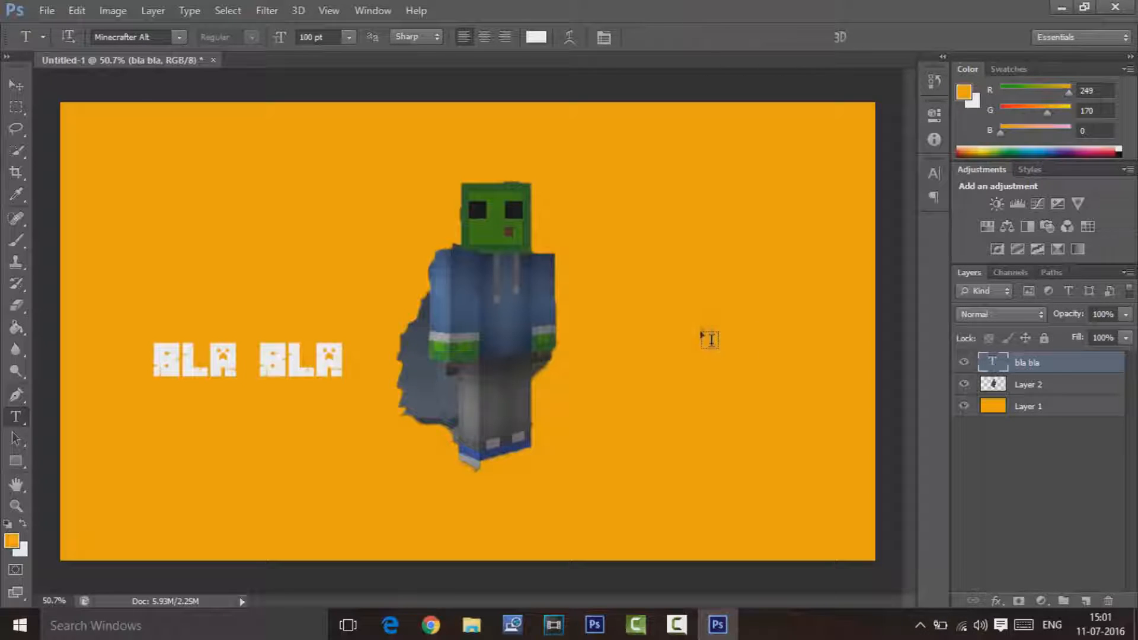
# Add a second white text reading BLA BLKA and position it to the right of the character
pyautogui.click(710, 339)
pyautogui.write('BLA BLA')
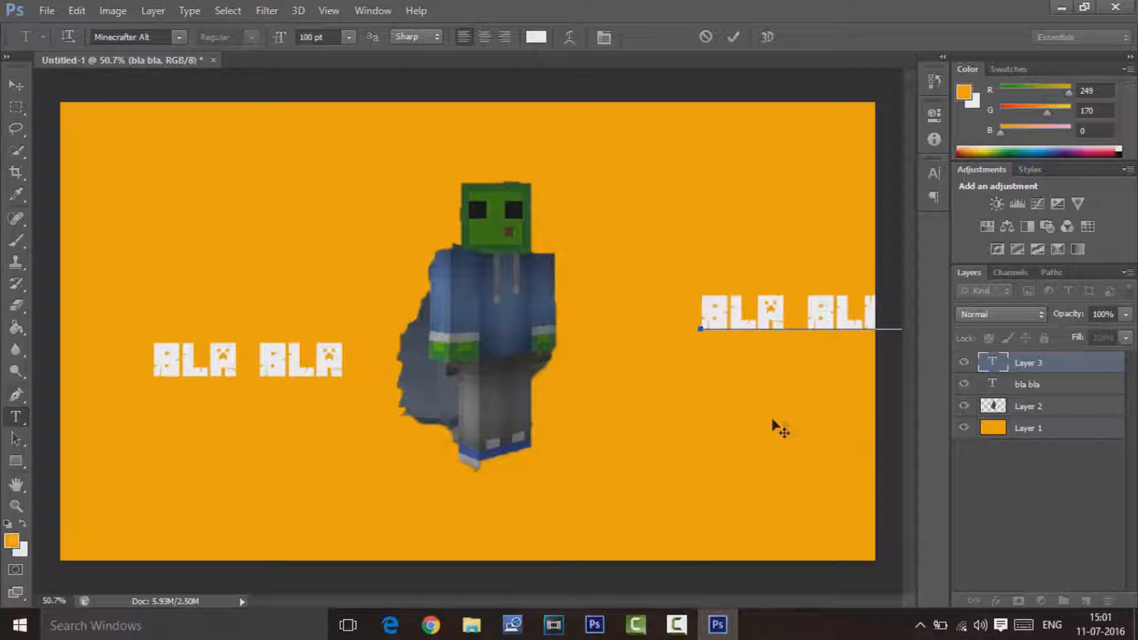
pyautogui.moveTo(779, 429); pyautogui.dragTo(714, 453)
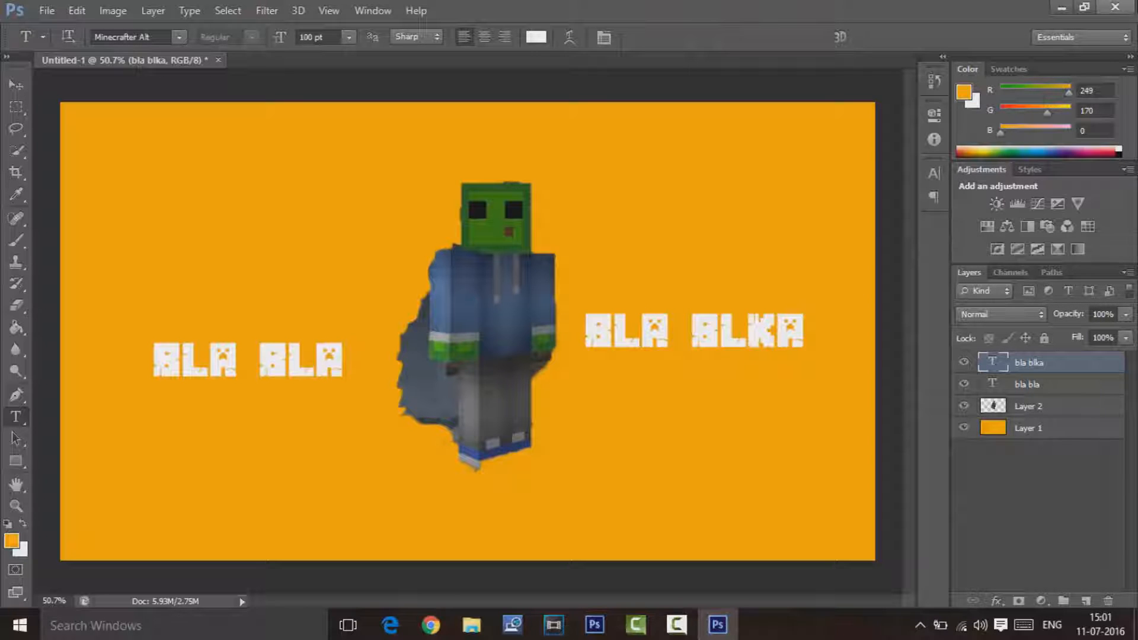
# Quit Photoshop, then switch to Vegas Pro and close it to return to the desktop
pyautogui.hotkey('ctrl', 'q')
pyautogui.click(577, 246)
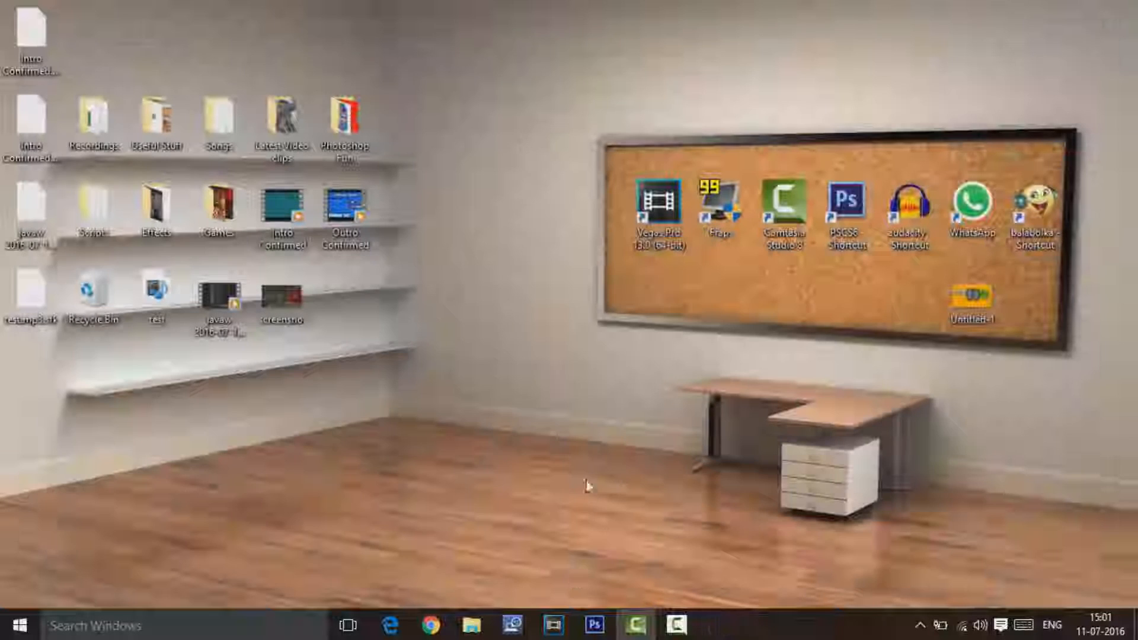
pyautogui.click(553, 624)
pyautogui.click(1116, 7)
pyautogui.click(575, 275)
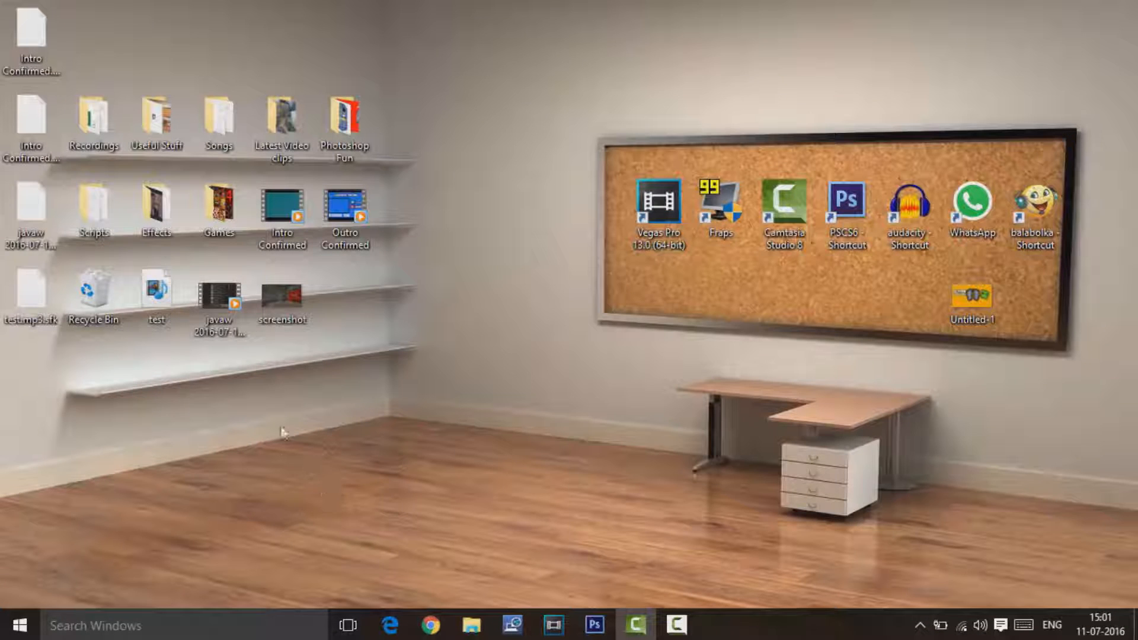